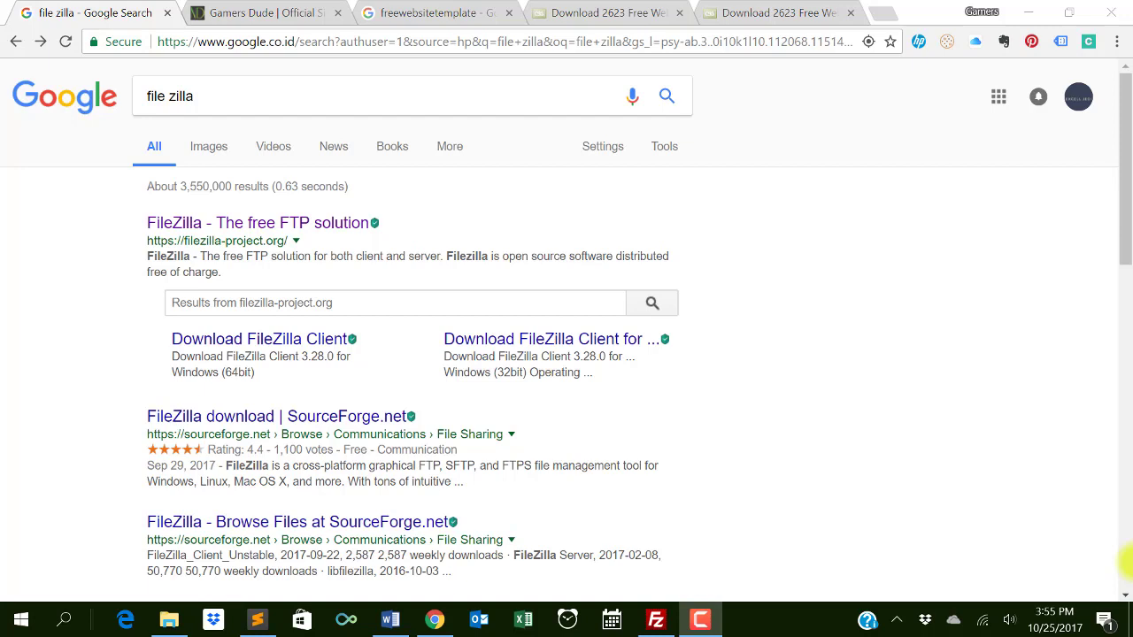
- Rerun the Google search for 'file zilla' so the official FileZilla site appears first
click(212, 94)
key(ctrl+a)
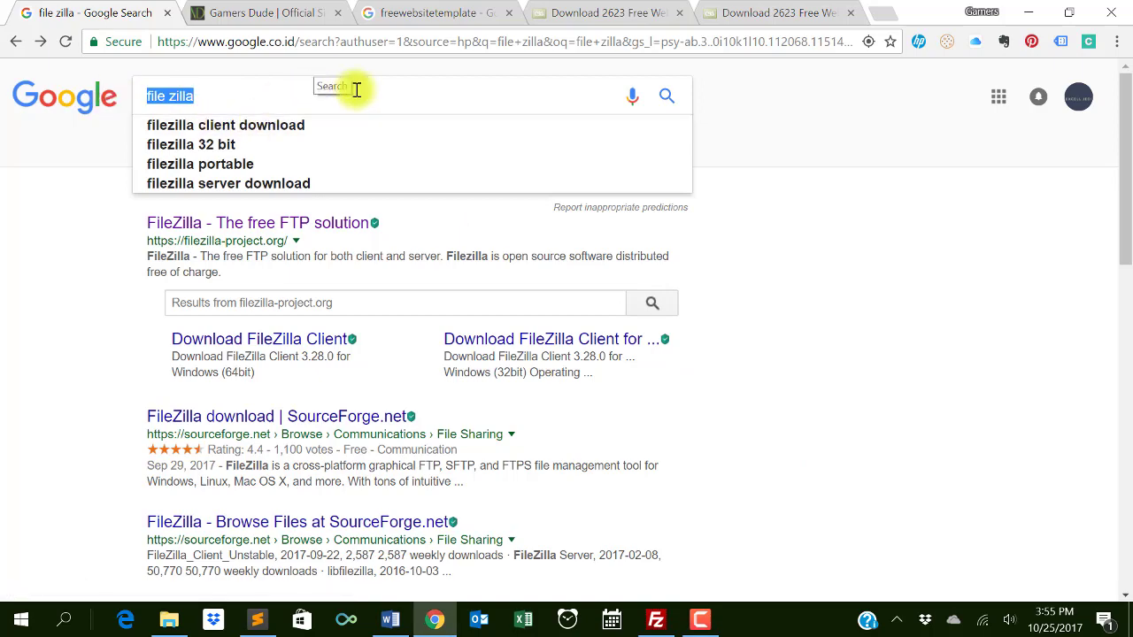
key(Return)
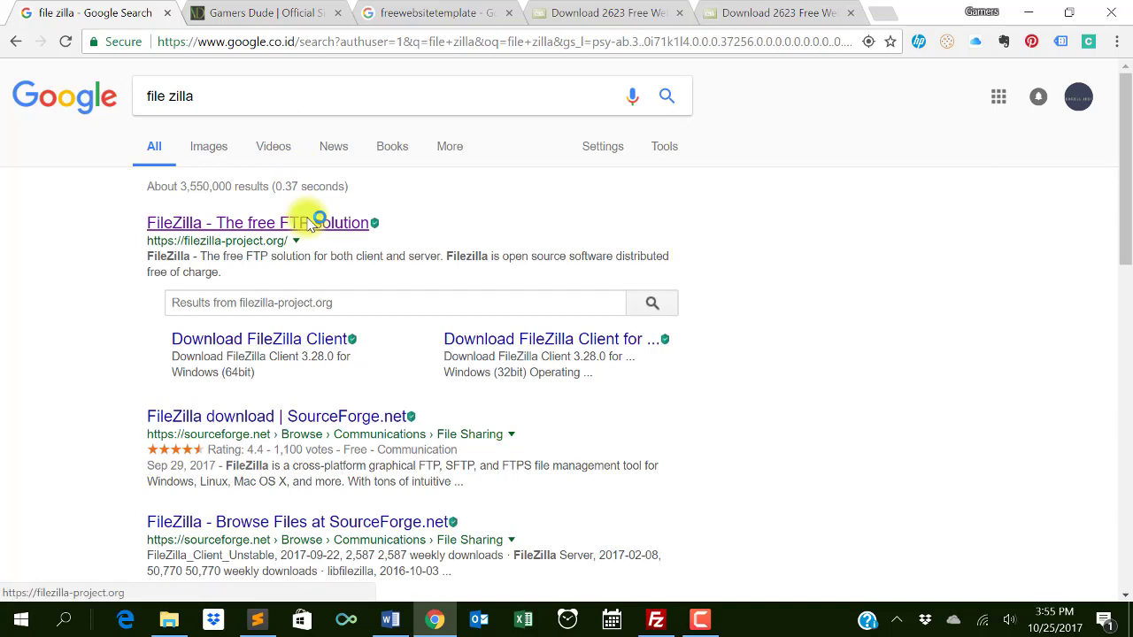
- Go from filezilla-project.org to the FileZilla Server for Windows download page
click(315, 223)
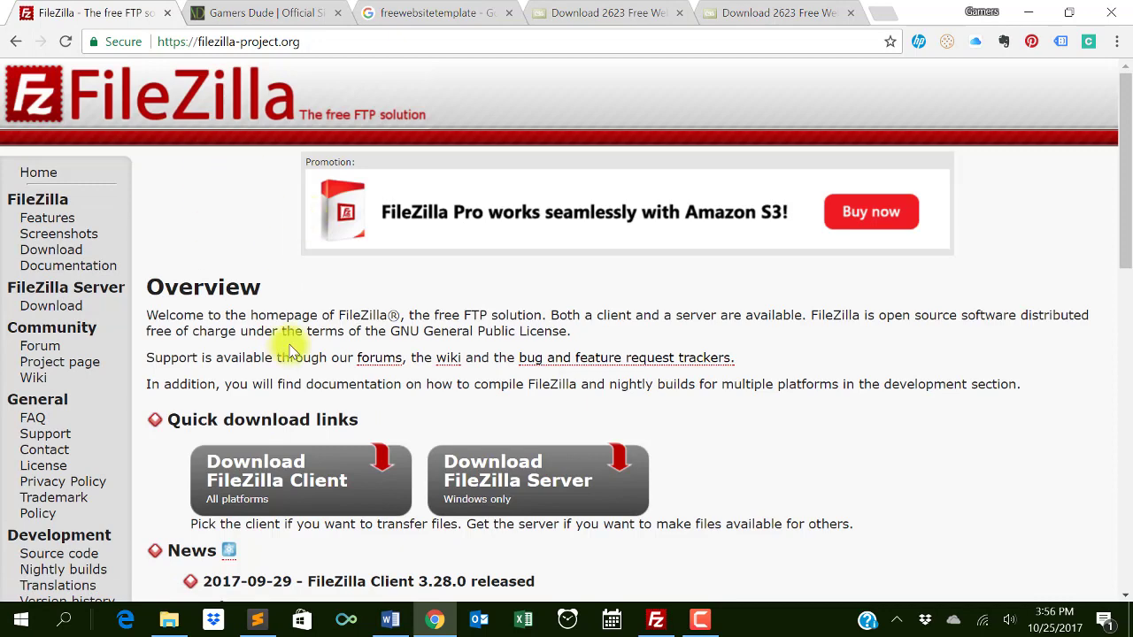
scroll(286, 349, down, 1)
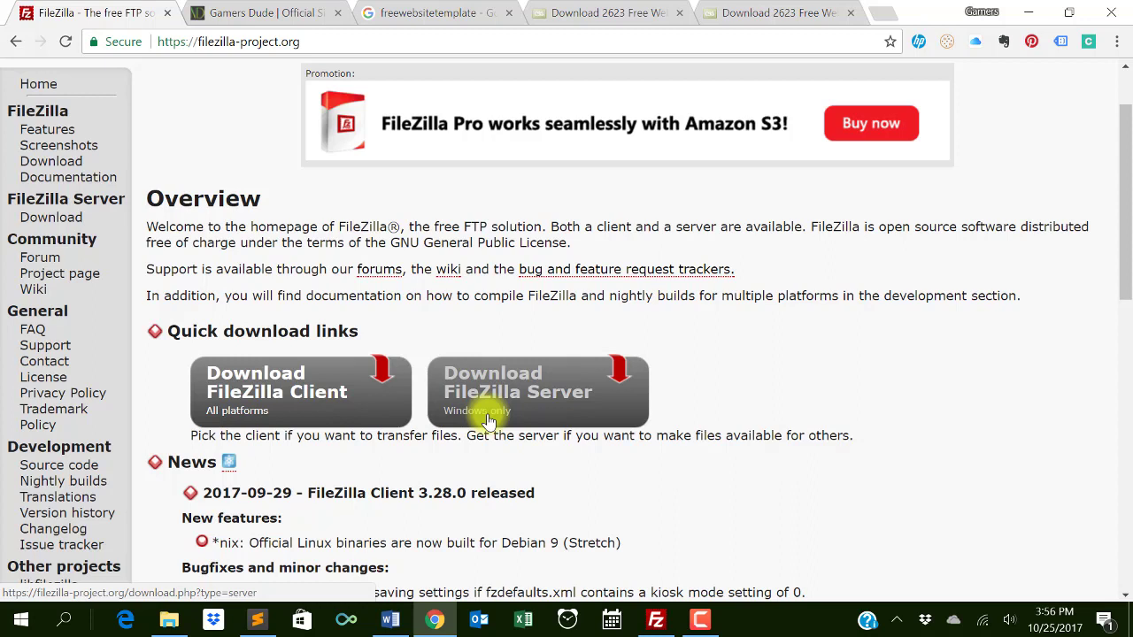
click(509, 412)
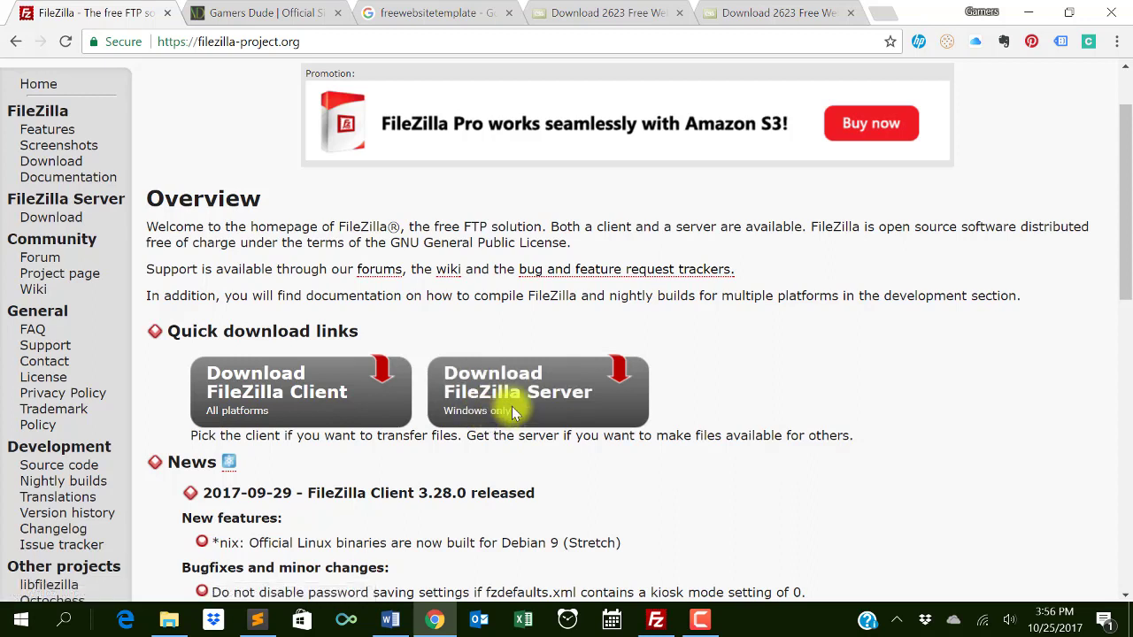
click(577, 369)
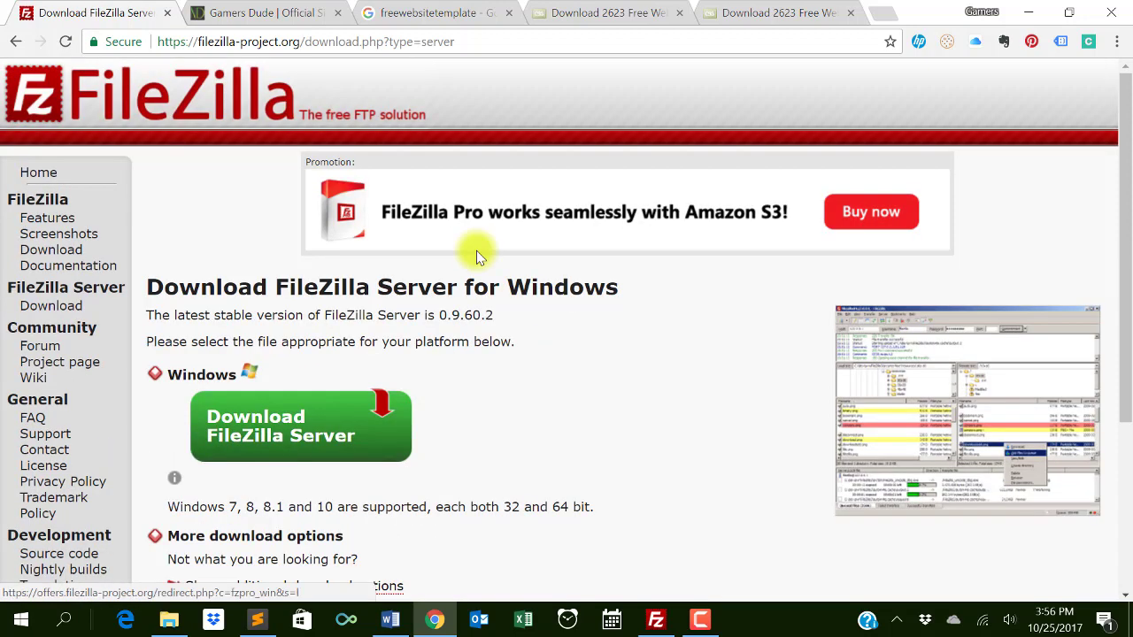
- Start the FileZilla Server 0.9.60.2 download, discard the flagged file, and return to FileZilla
click(292, 434)
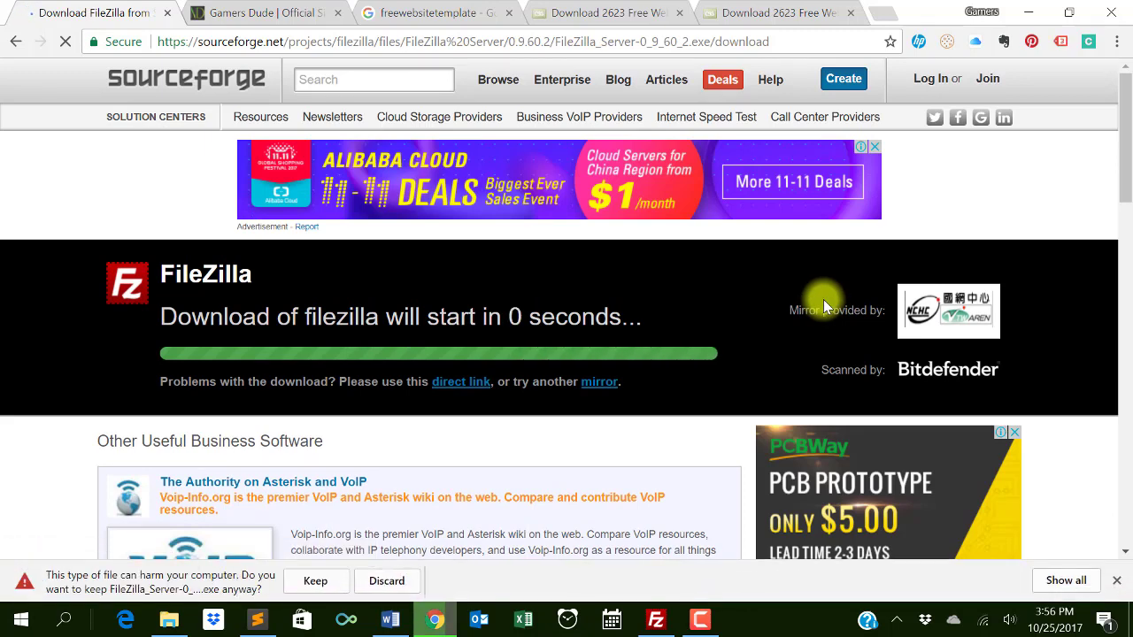
click(383, 580)
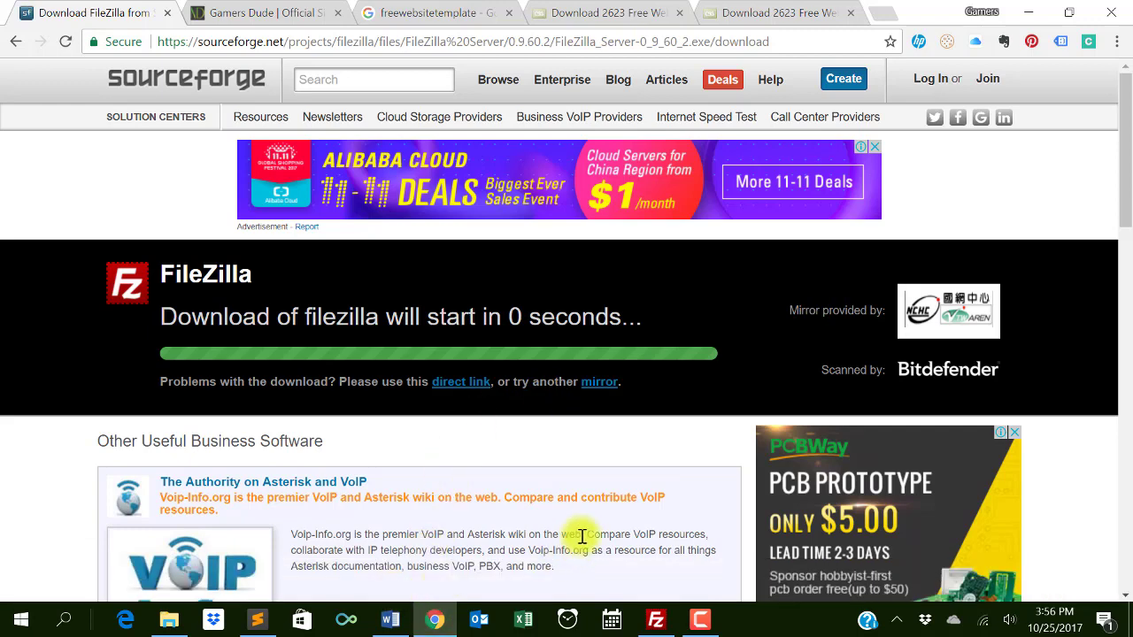
click(657, 619)
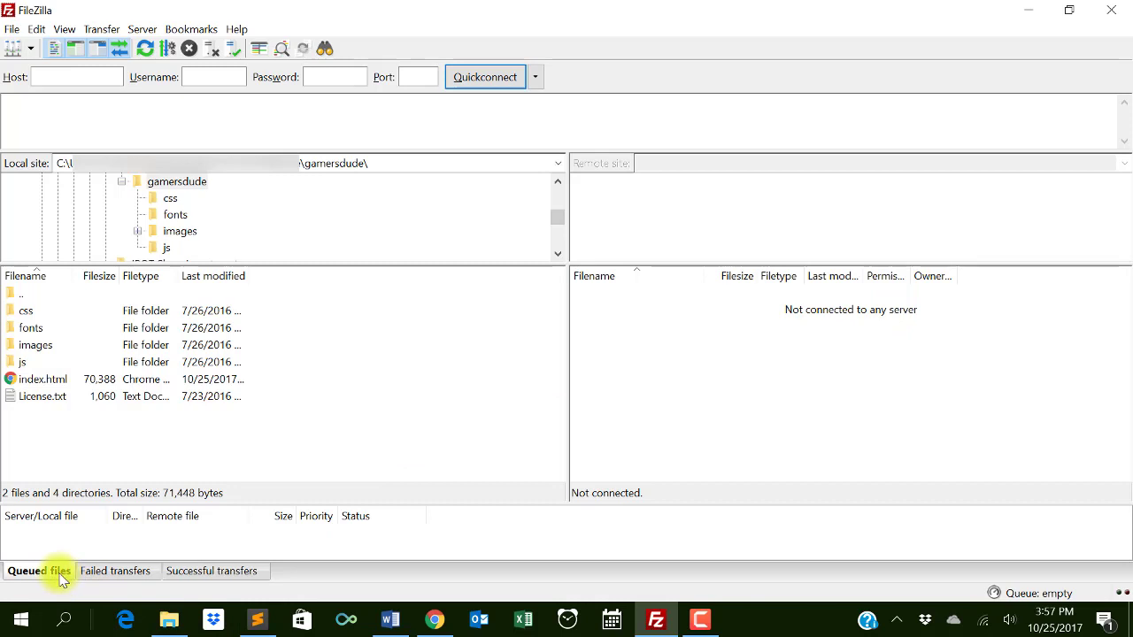
- Check the Failed, Successful and Queued transfer lists
click(96, 574)
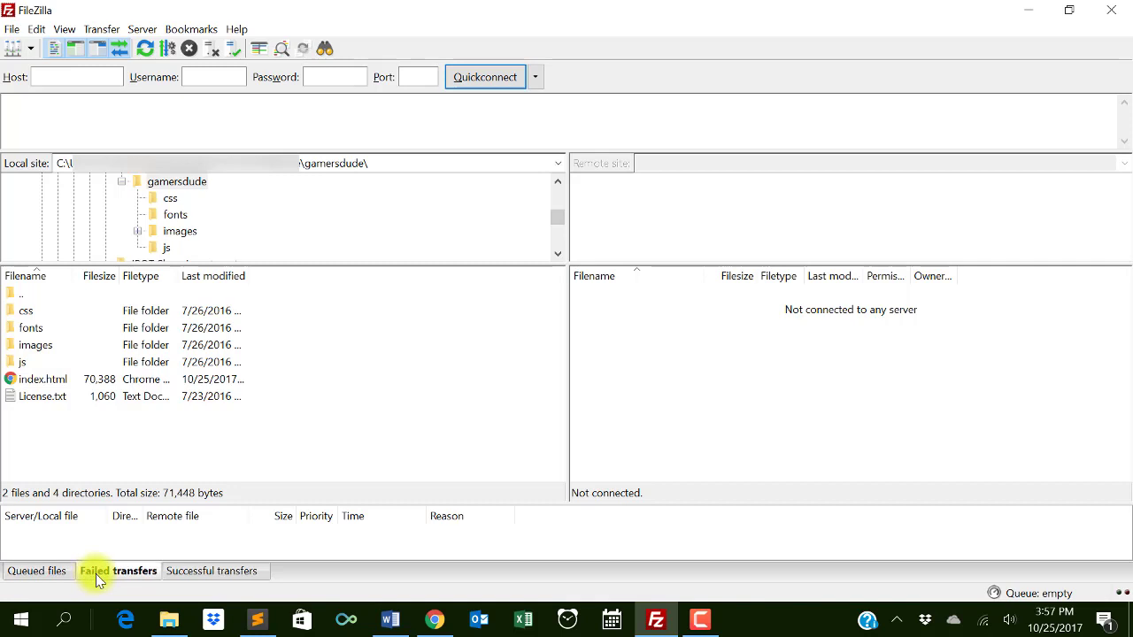
click(186, 578)
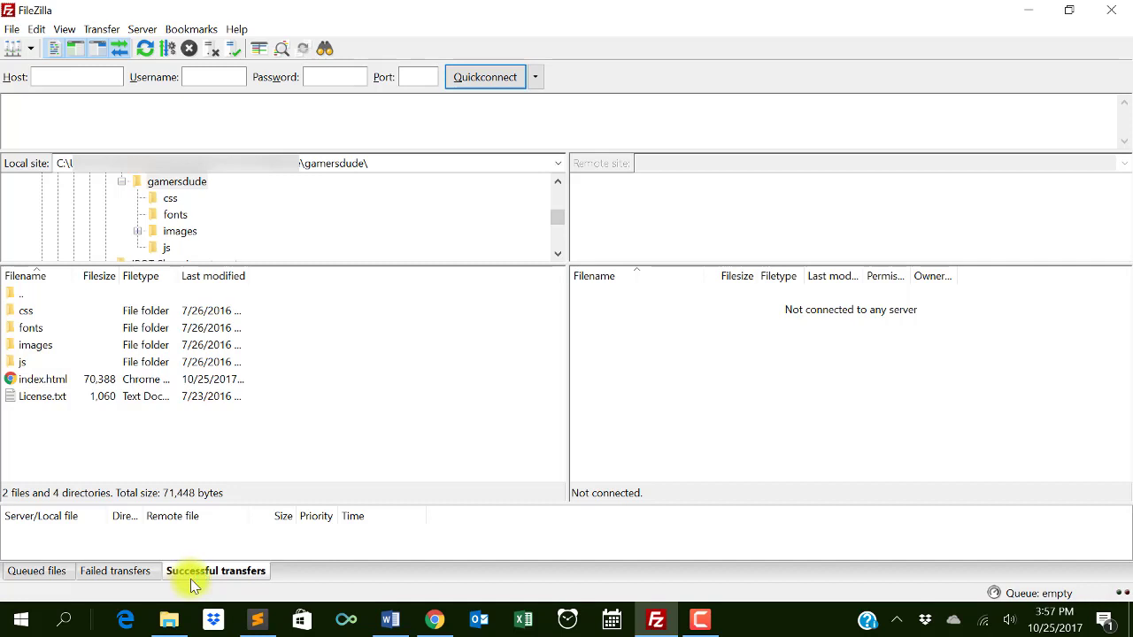
click(53, 571)
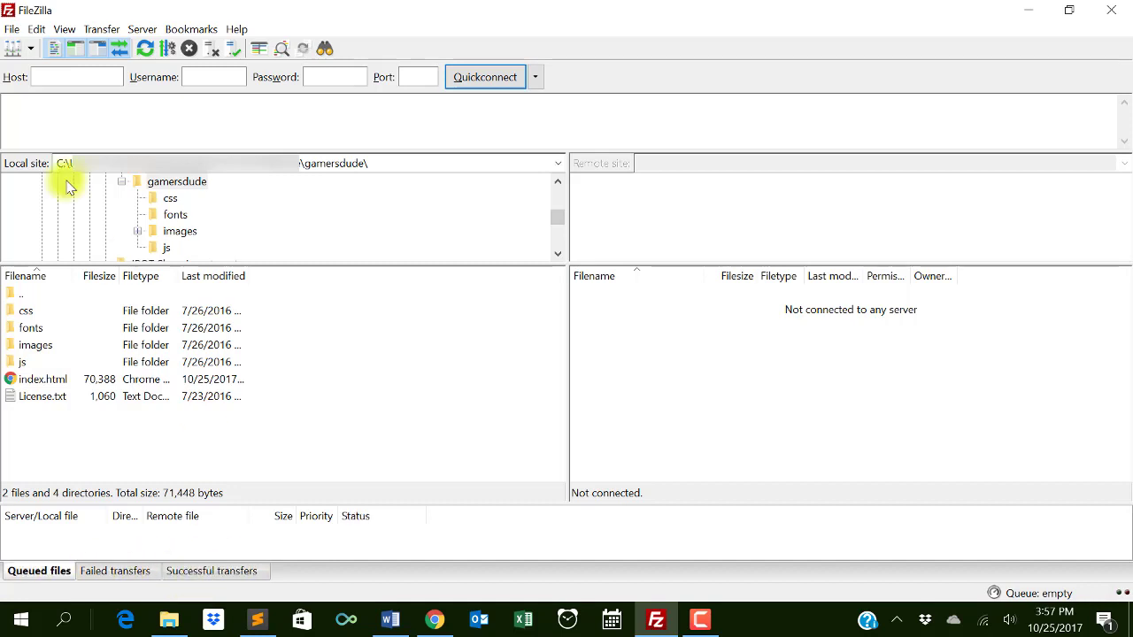
- Review the gamersdude host, user and password in Site Manager, then add a new site
click(11, 29)
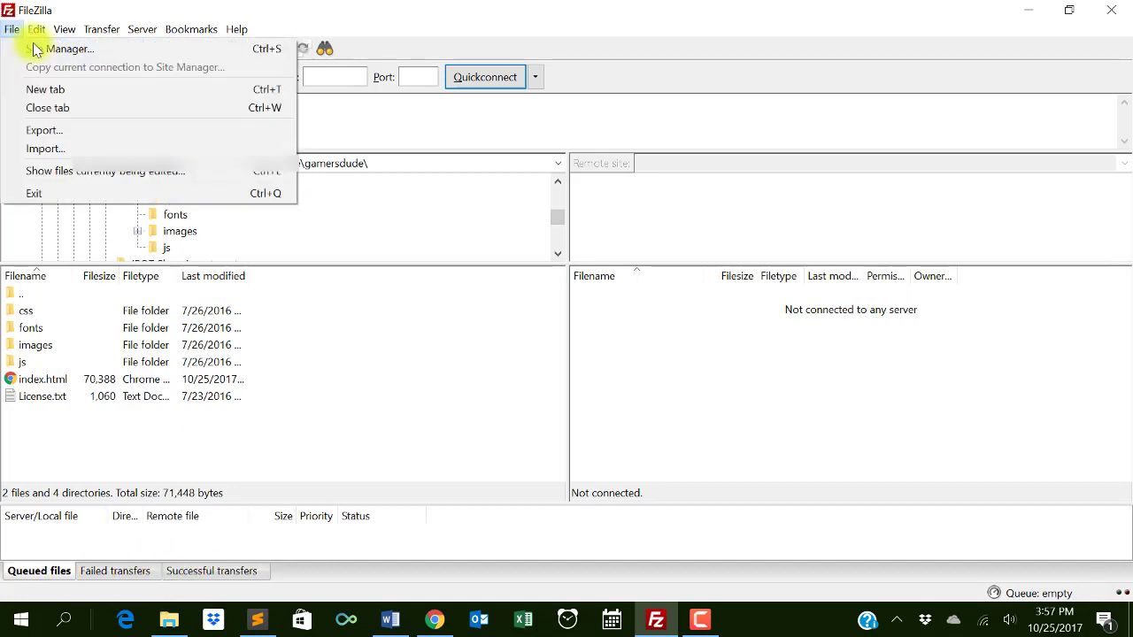
click(47, 48)
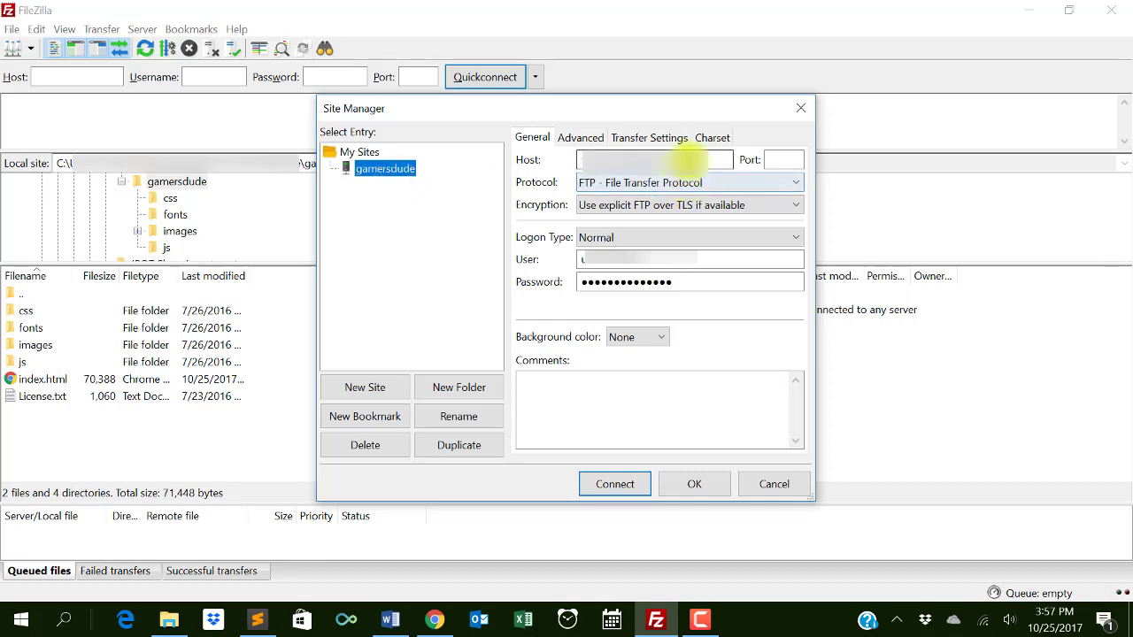
drag(685, 158, 572, 162)
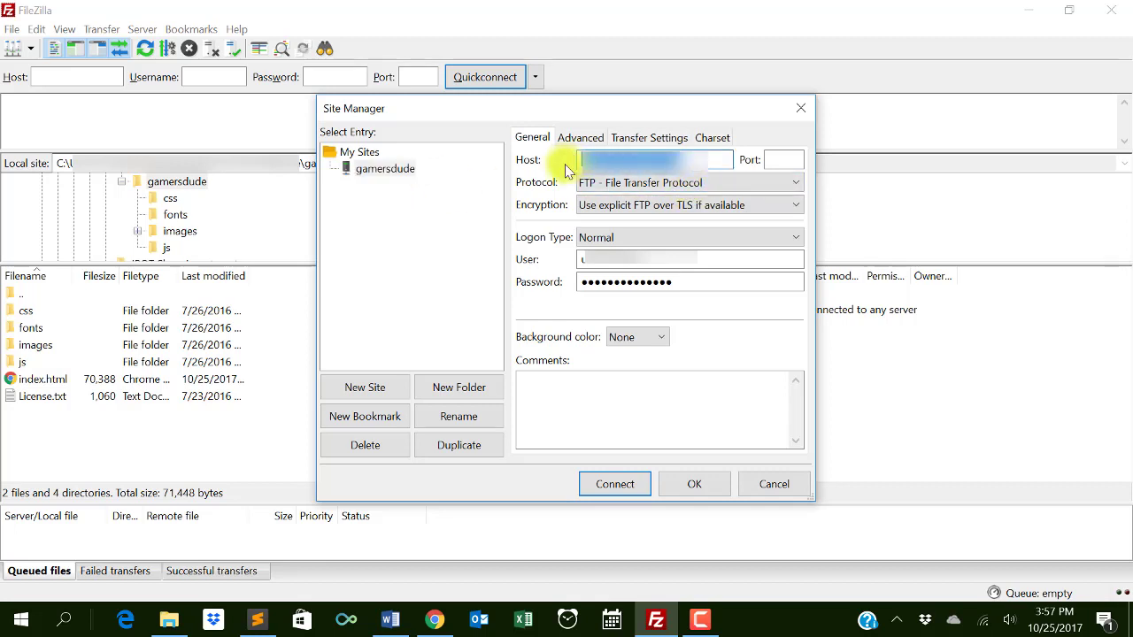
drag(682, 259, 561, 291)
drag(688, 283, 567, 283)
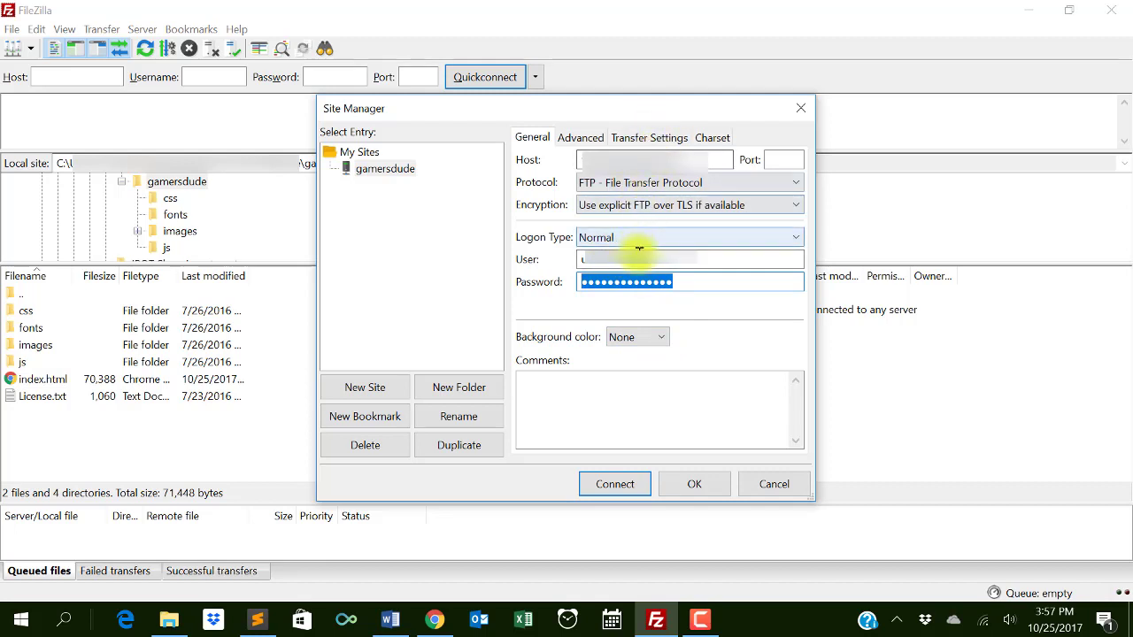
click(397, 385)
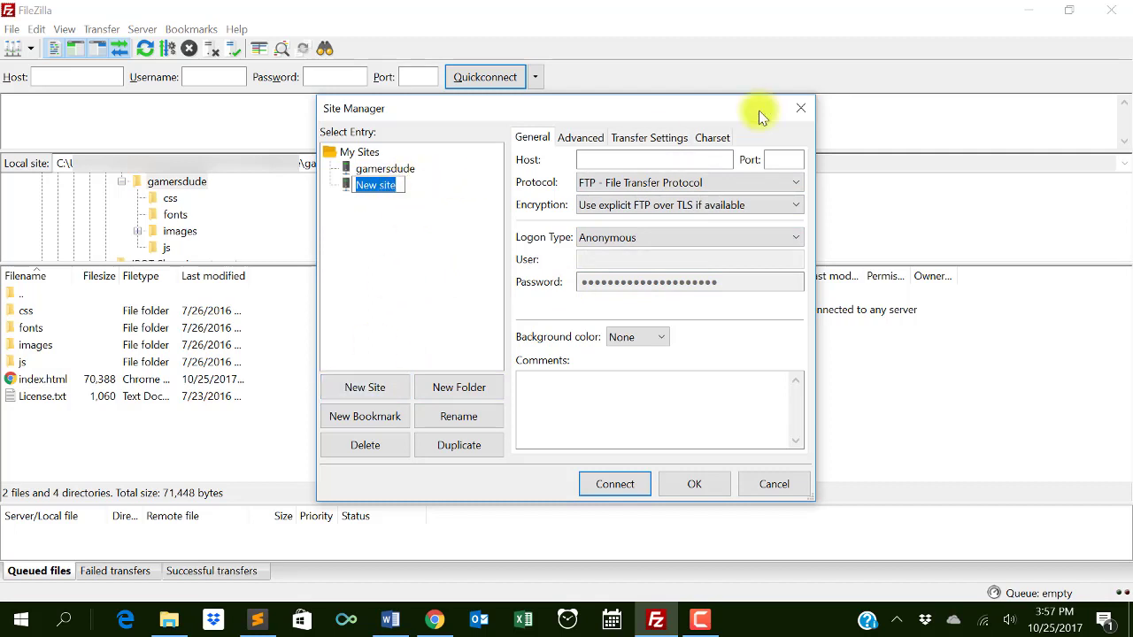
- Name the new site 'test' and review its host, FTP protocol and encryption settings
text(test)
key(Return)
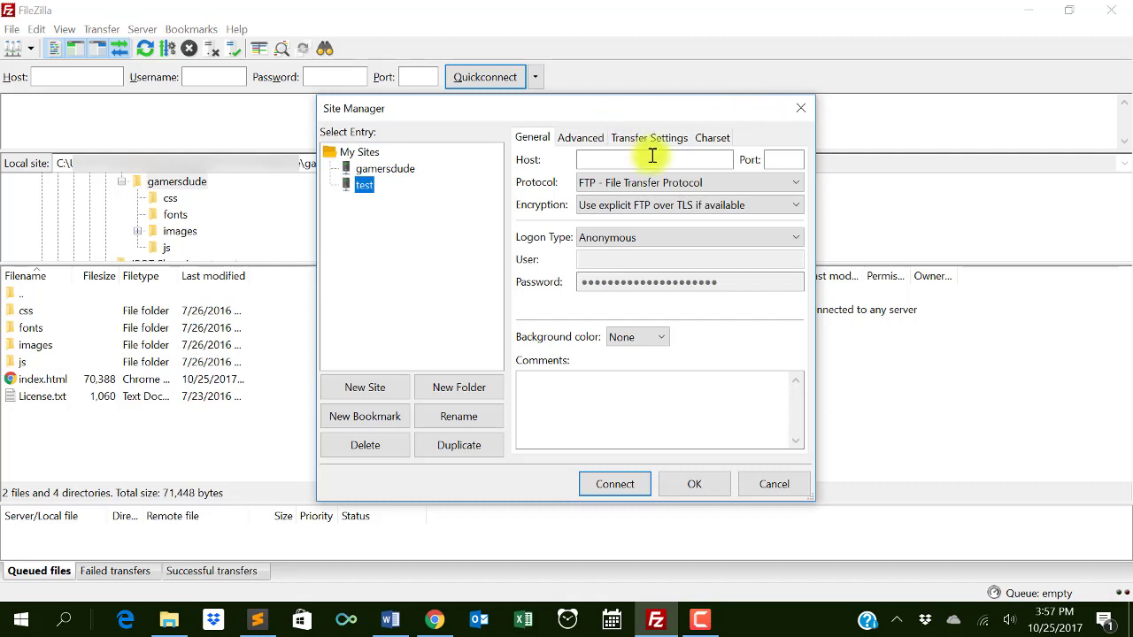
click(655, 162)
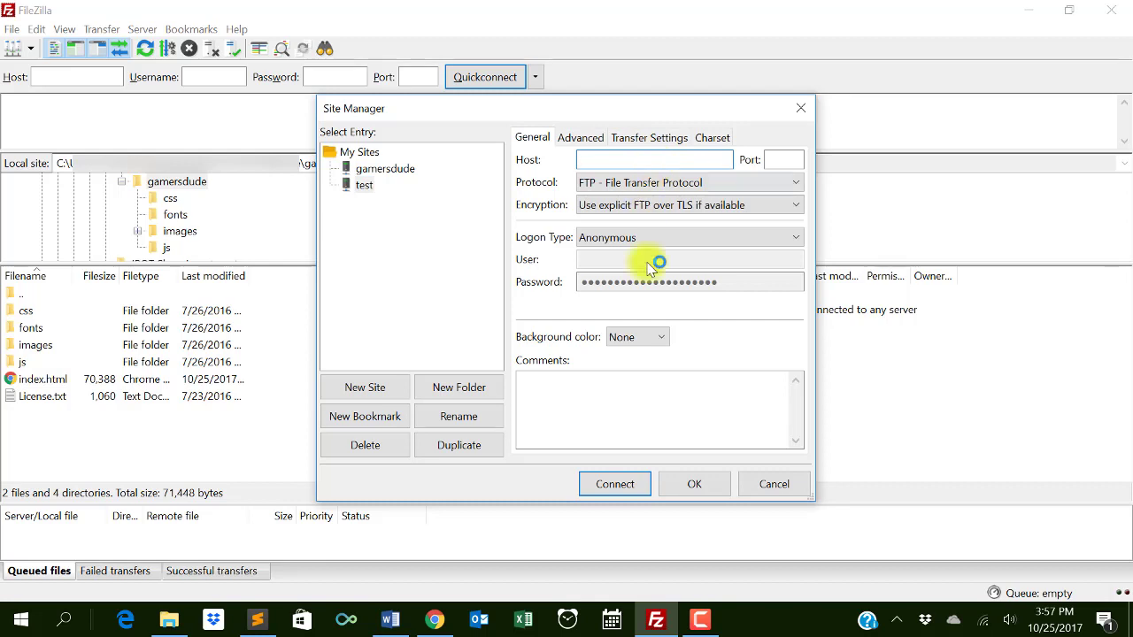
click(649, 237)
click(642, 182)
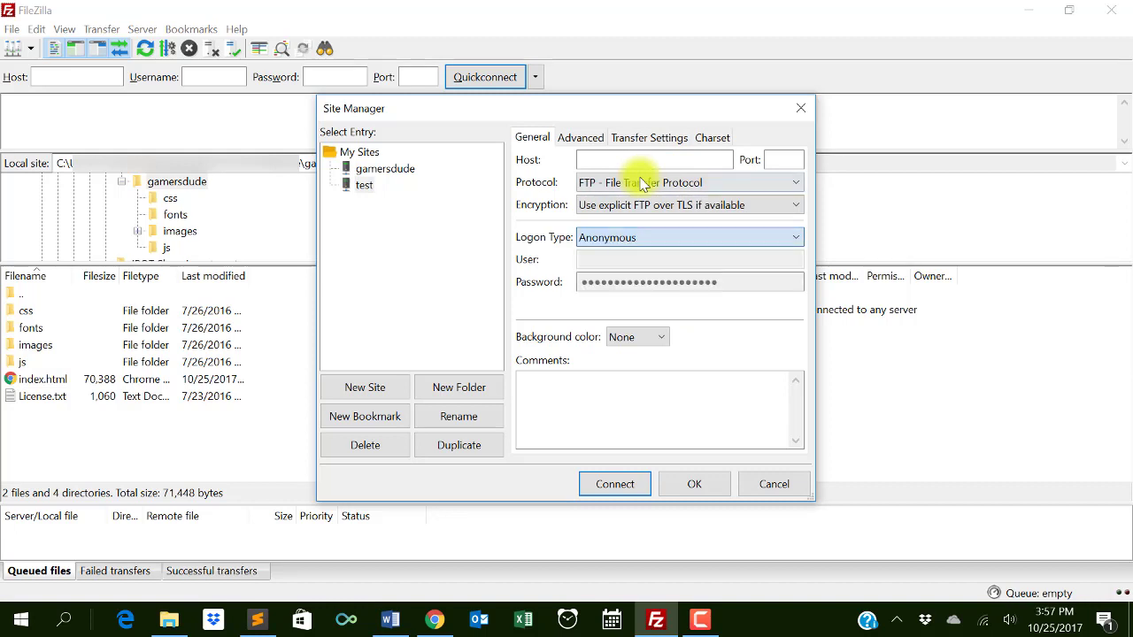
click(642, 182)
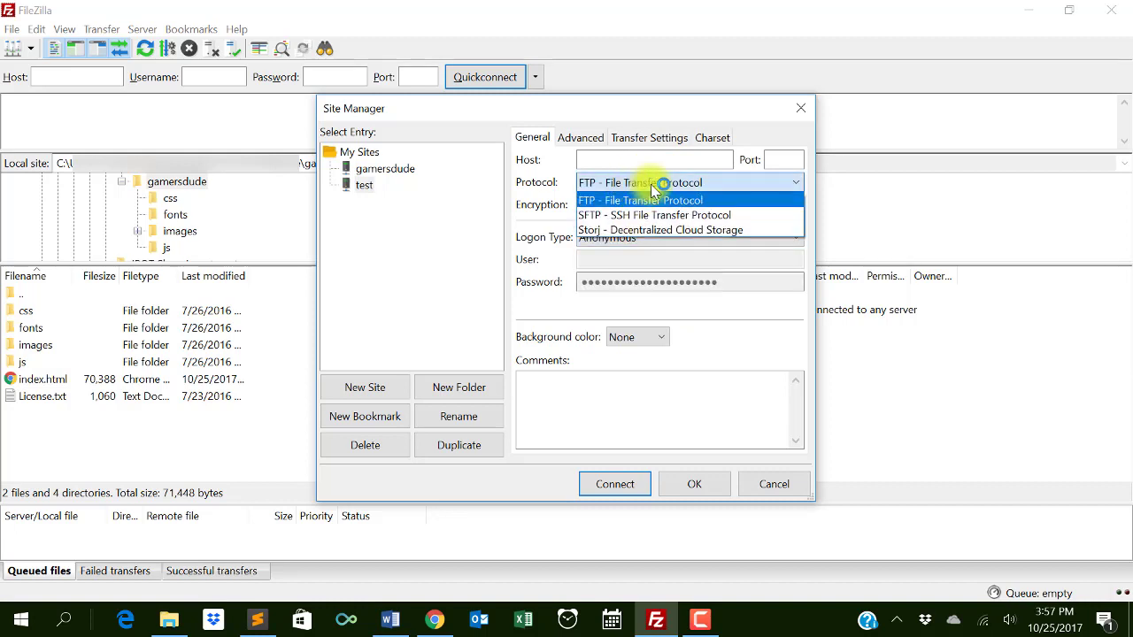
click(655, 184)
click(643, 206)
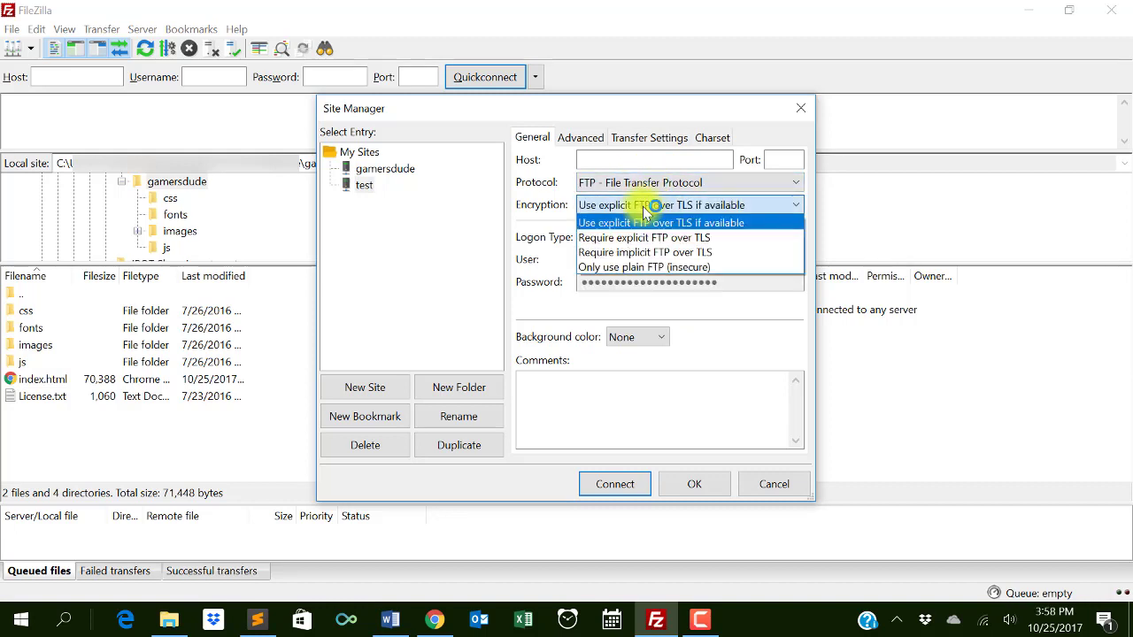
click(665, 206)
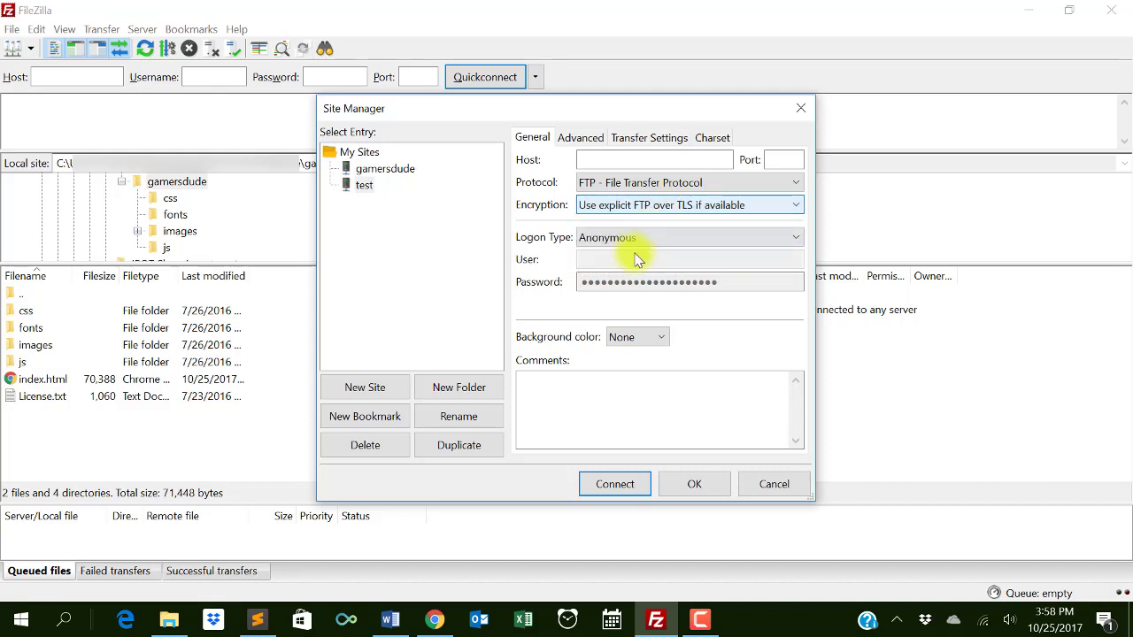
- Set the test site's logon type to Normal, then delete the test site
click(637, 237)
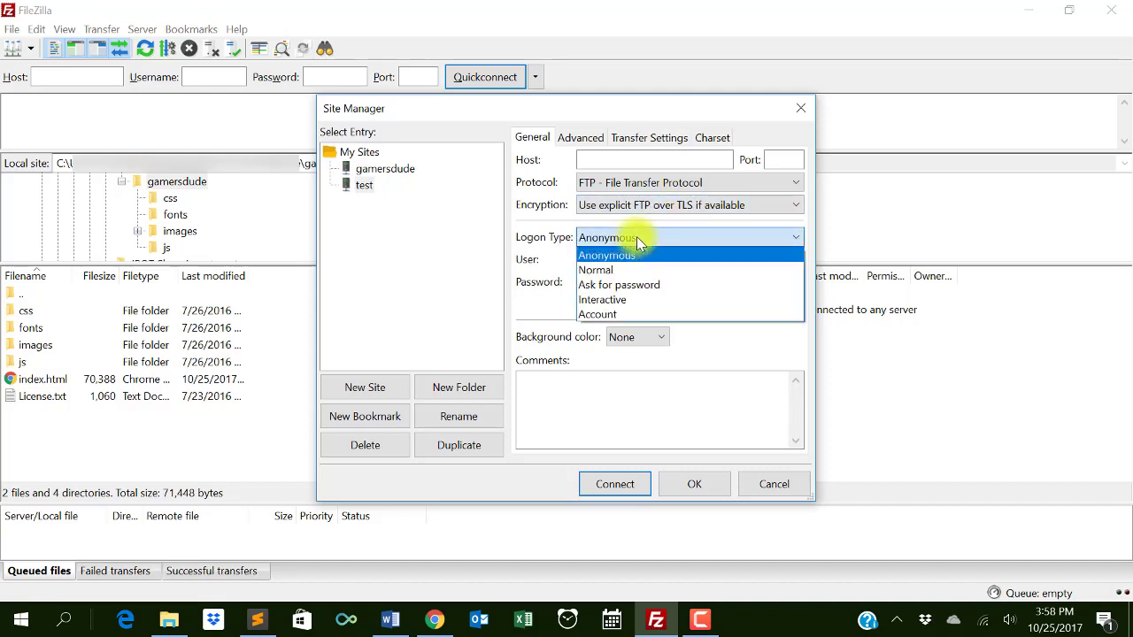
click(616, 270)
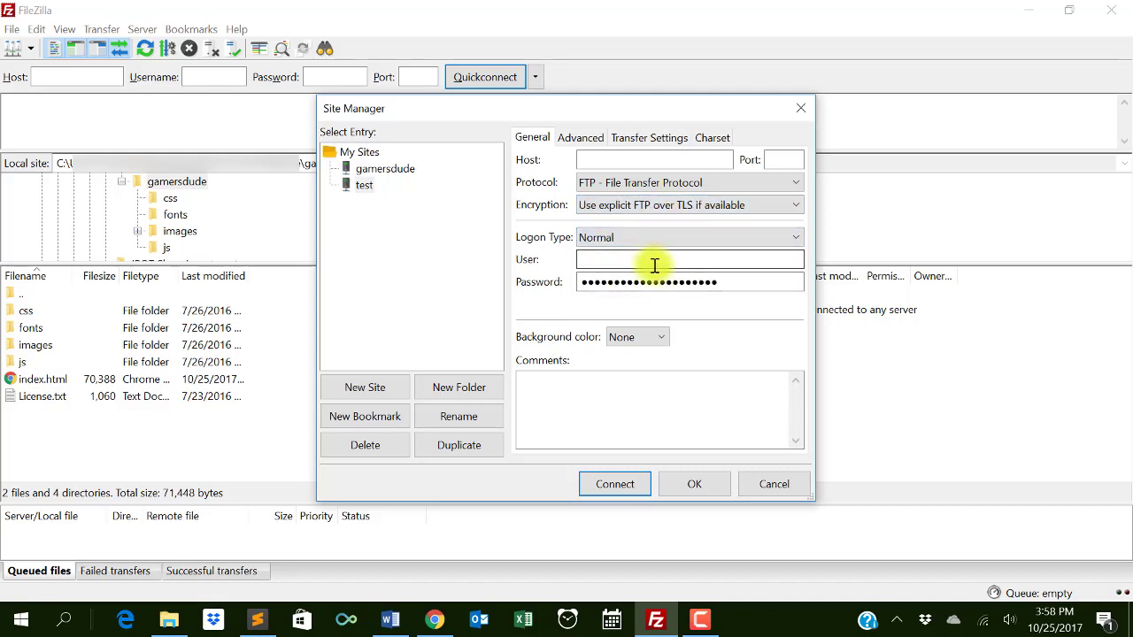
click(655, 265)
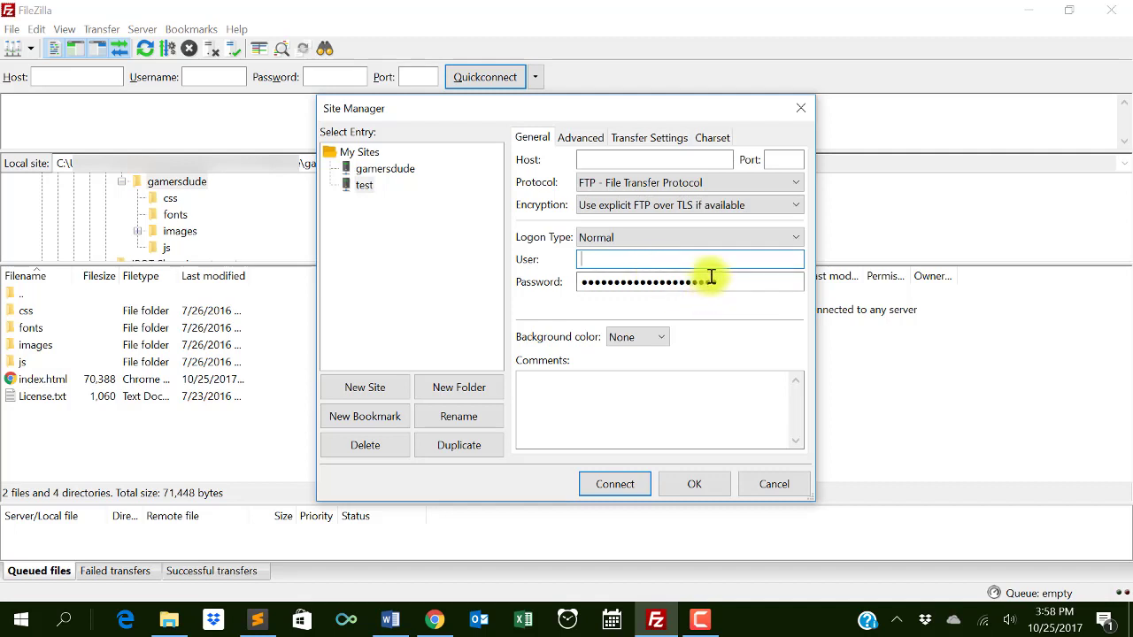
click(710, 284)
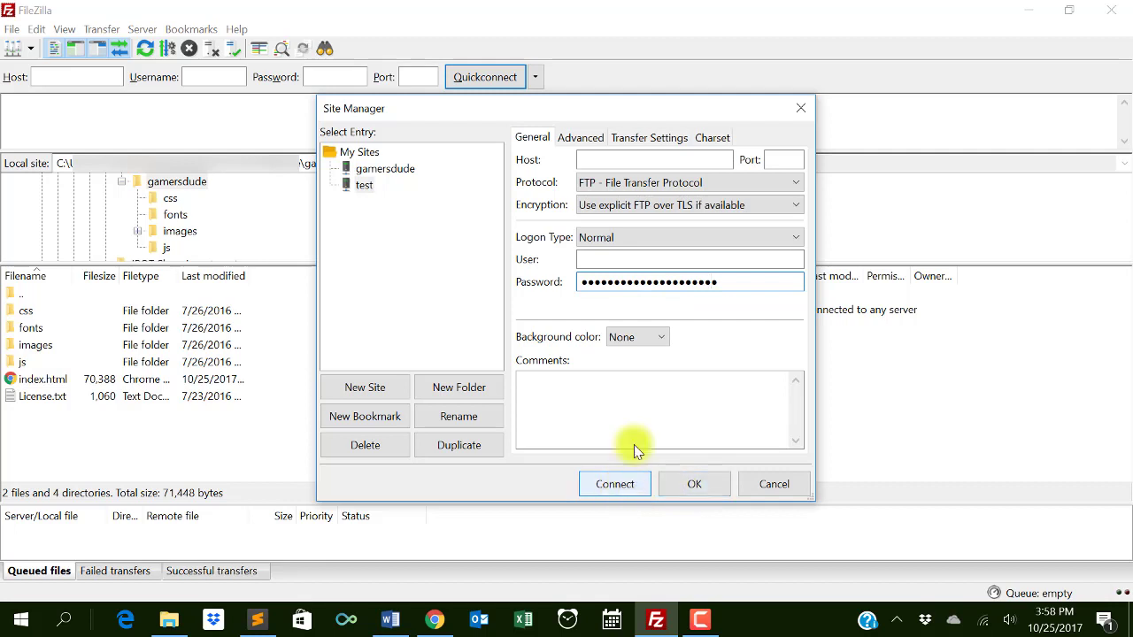
click(365, 186)
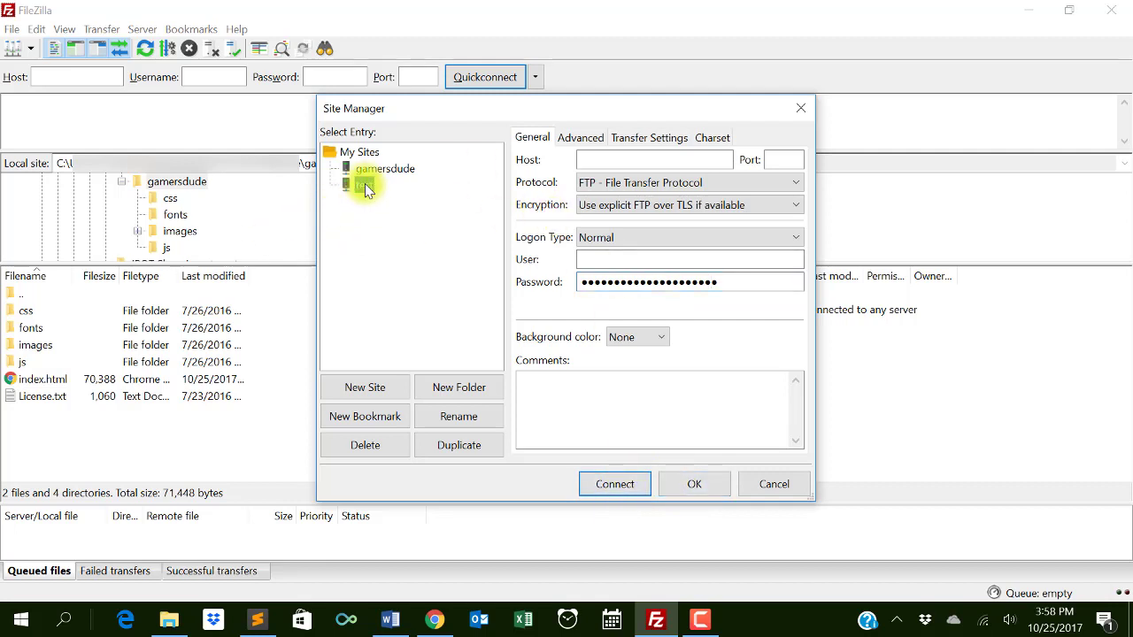
click(341, 447)
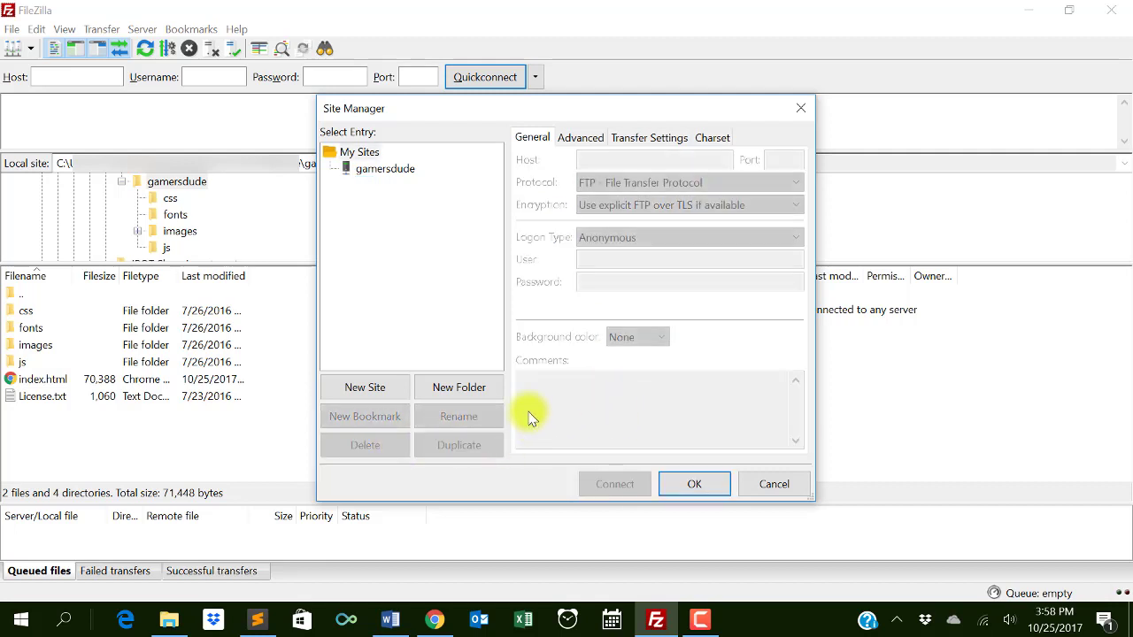
- Connect to the gamersdude FTP server from Site Manager, accepting its unknown certificate
click(382, 175)
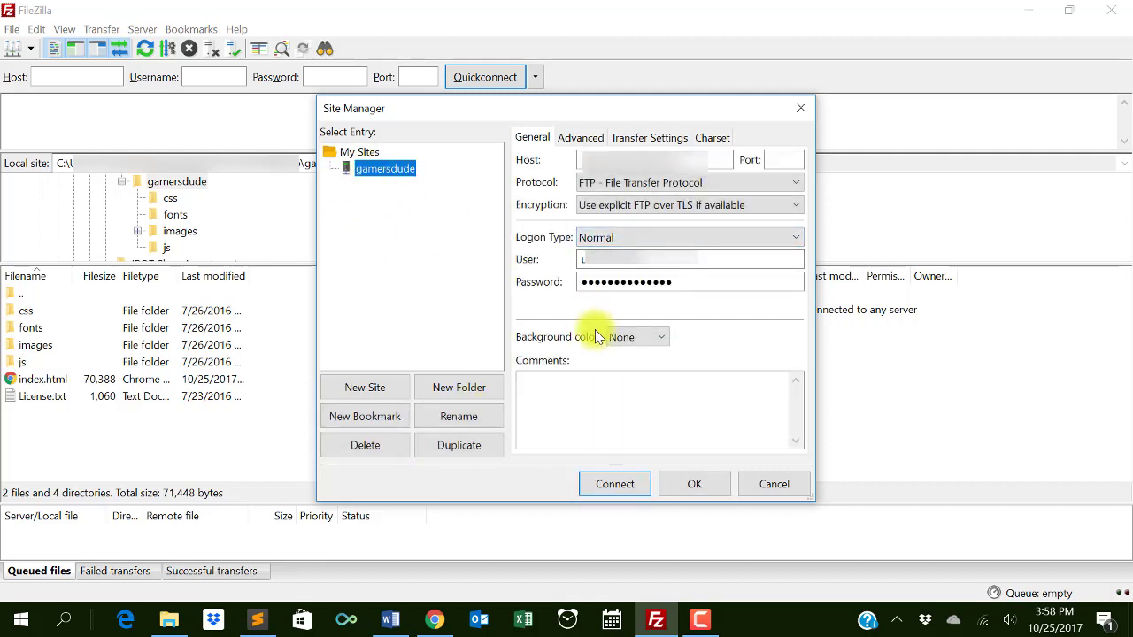
click(620, 487)
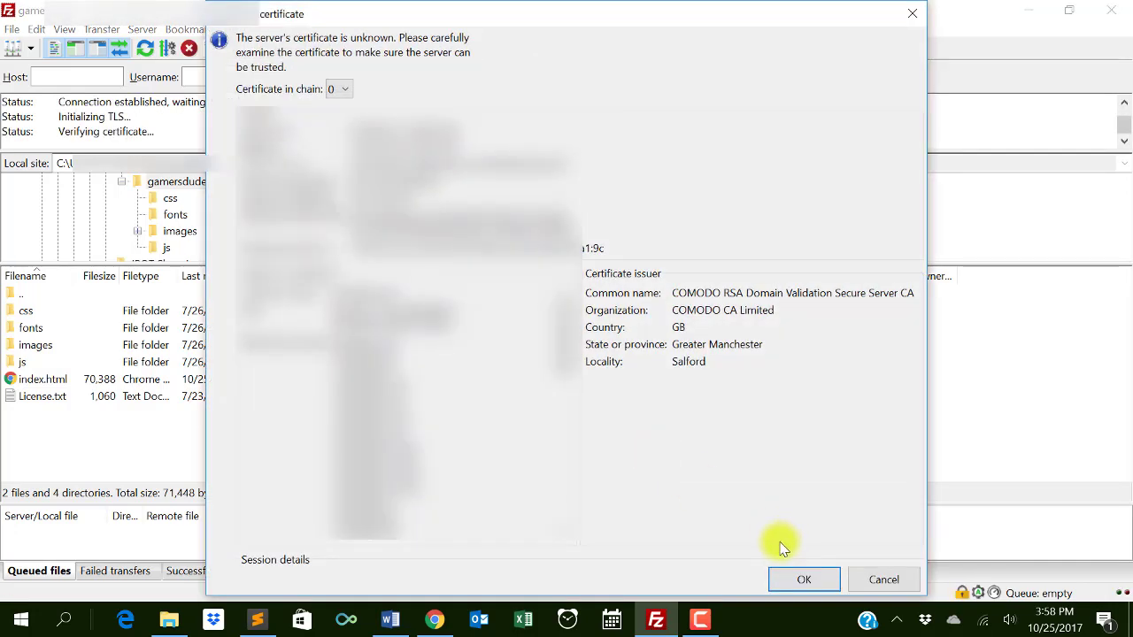
click(823, 583)
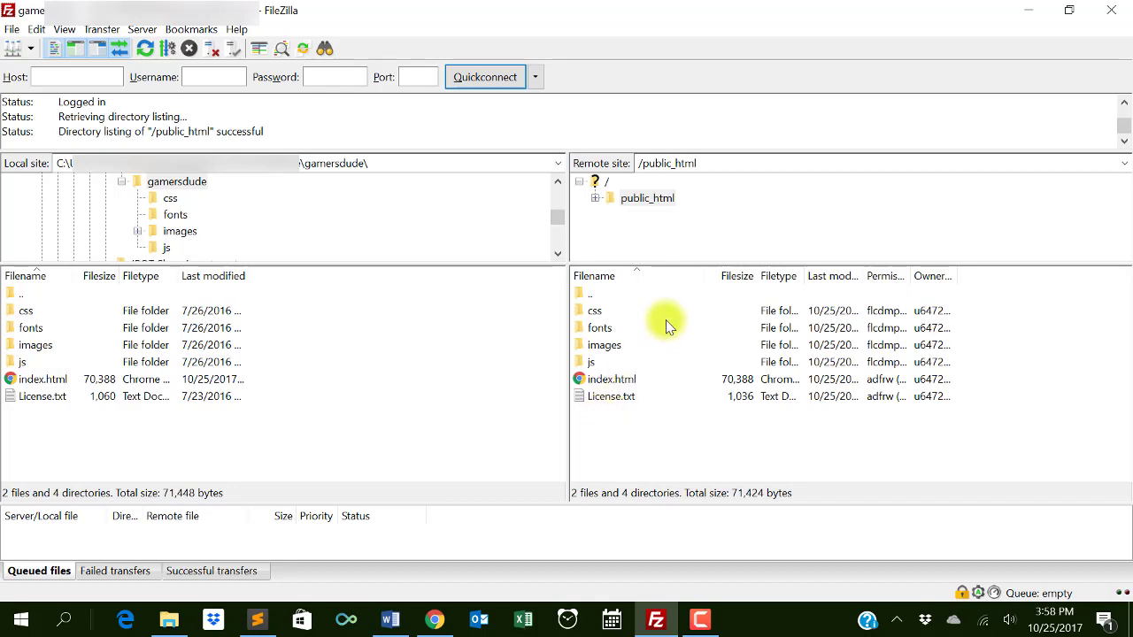
- Show the server root (.logs, public_html, DO_NOT_UPLOAD_HERE), select public_html, and return to the browser
click(595, 184)
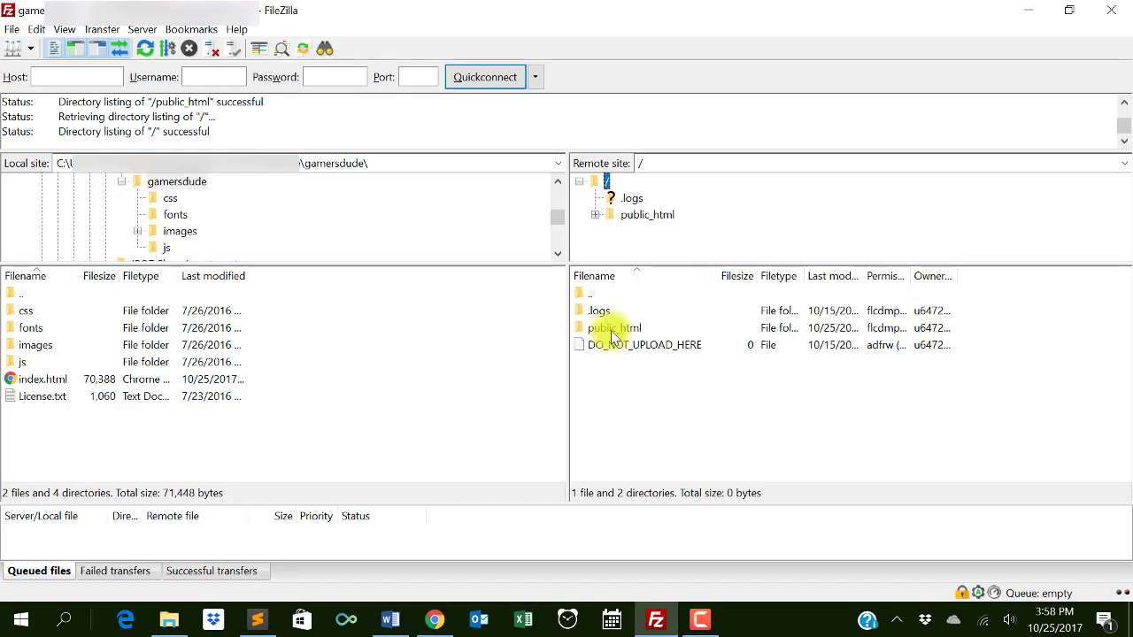
click(611, 337)
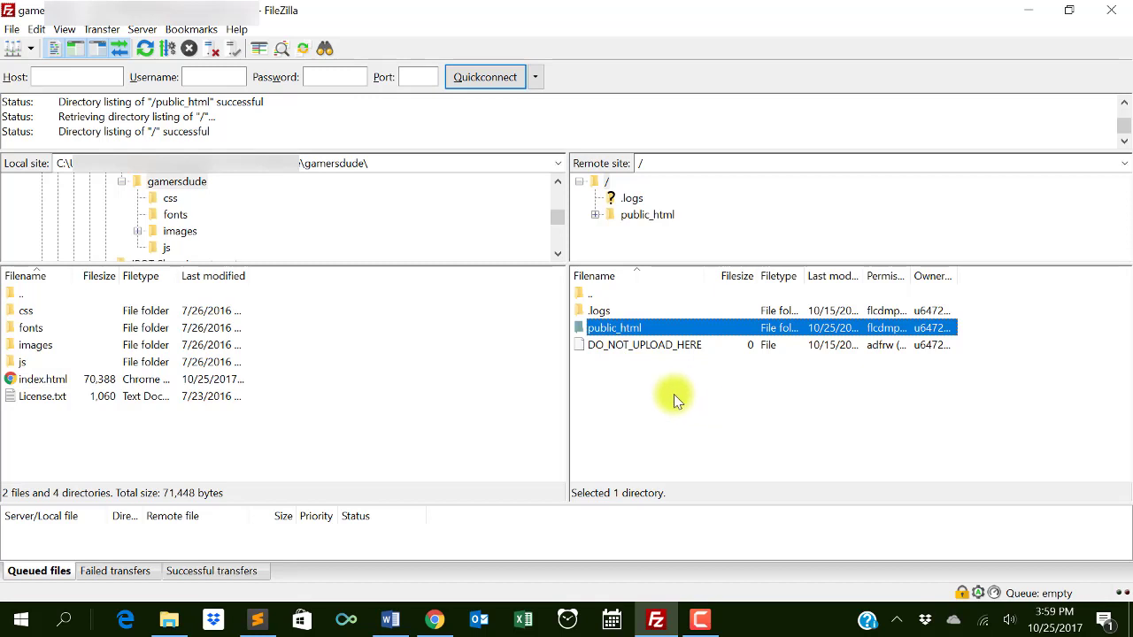
click(452, 617)
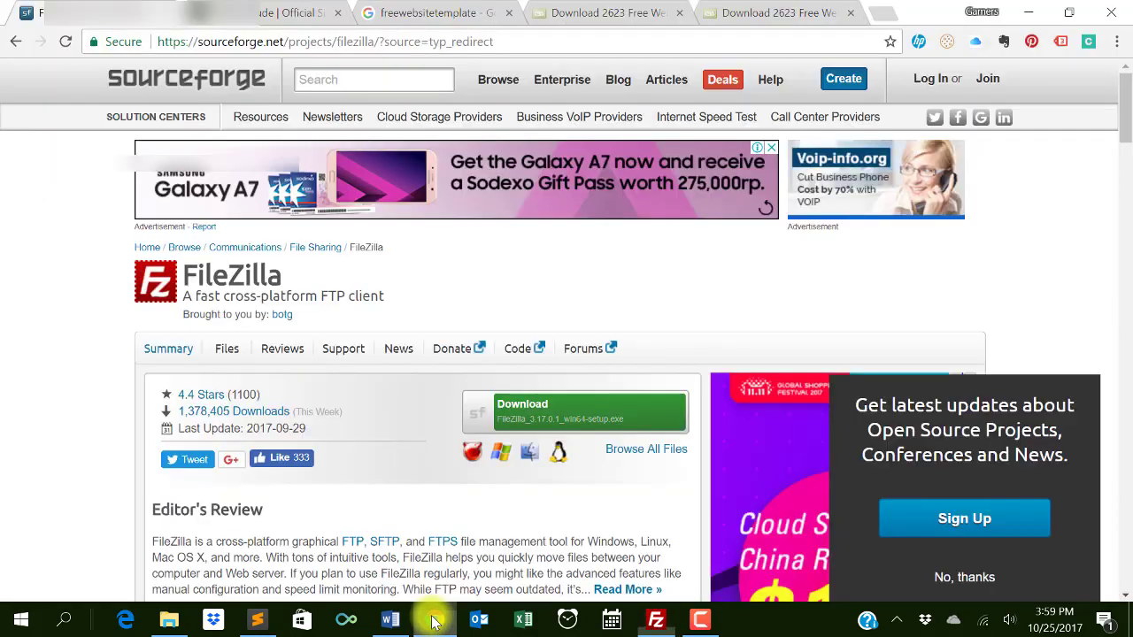
- Rerun the freewebsitetemplate Google search
click(455, 11)
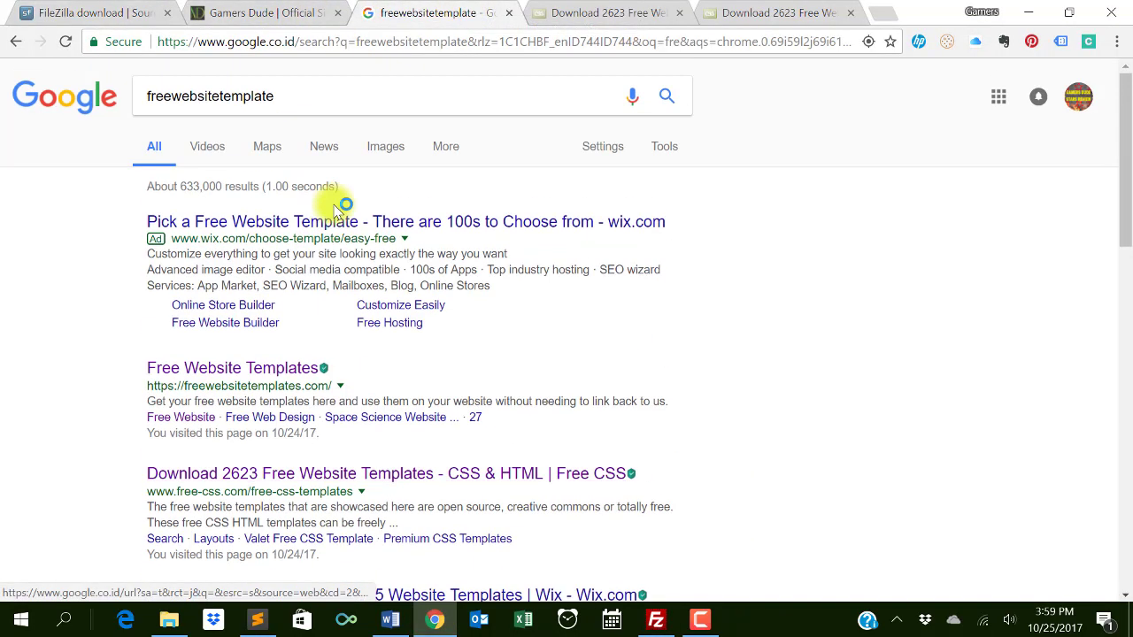
click(296, 98)
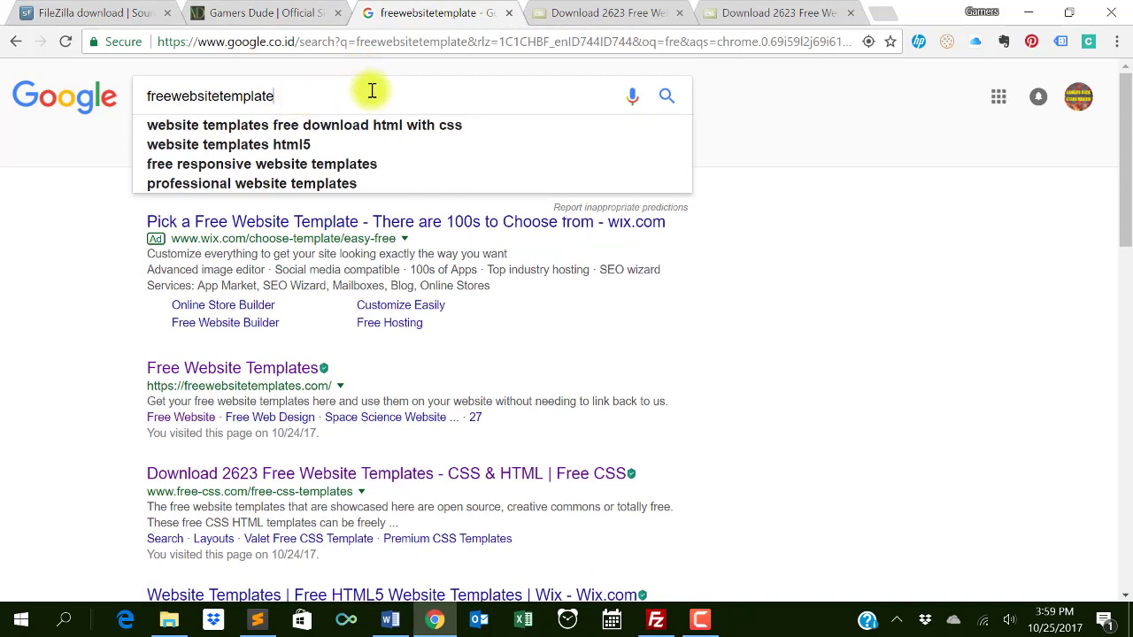
key(Return)
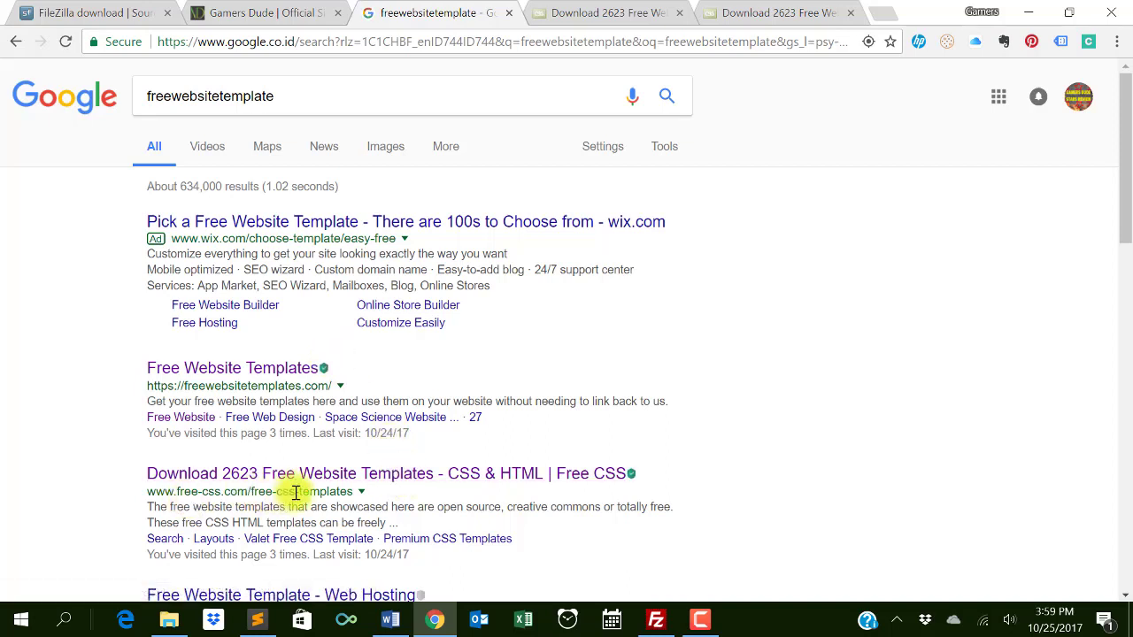
- Browse the Free CSS listing of 2623 templates and open the Mogo template page
click(655, 10)
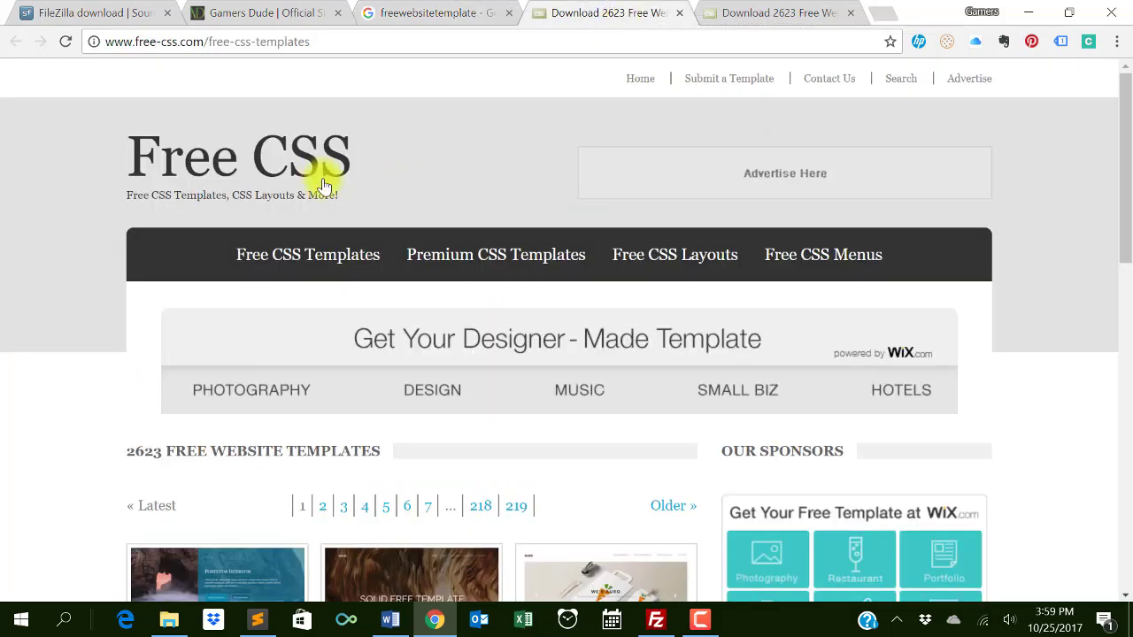
scroll(388, 212, down, 2)
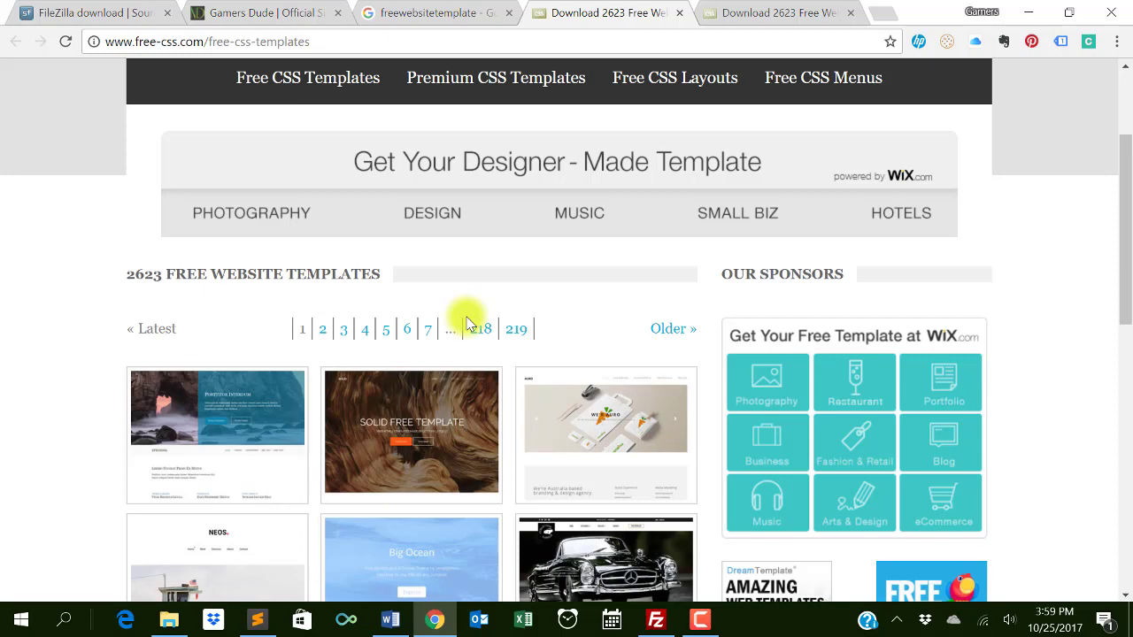
scroll(468, 324, down, 1)
scroll(466, 316, down, 2)
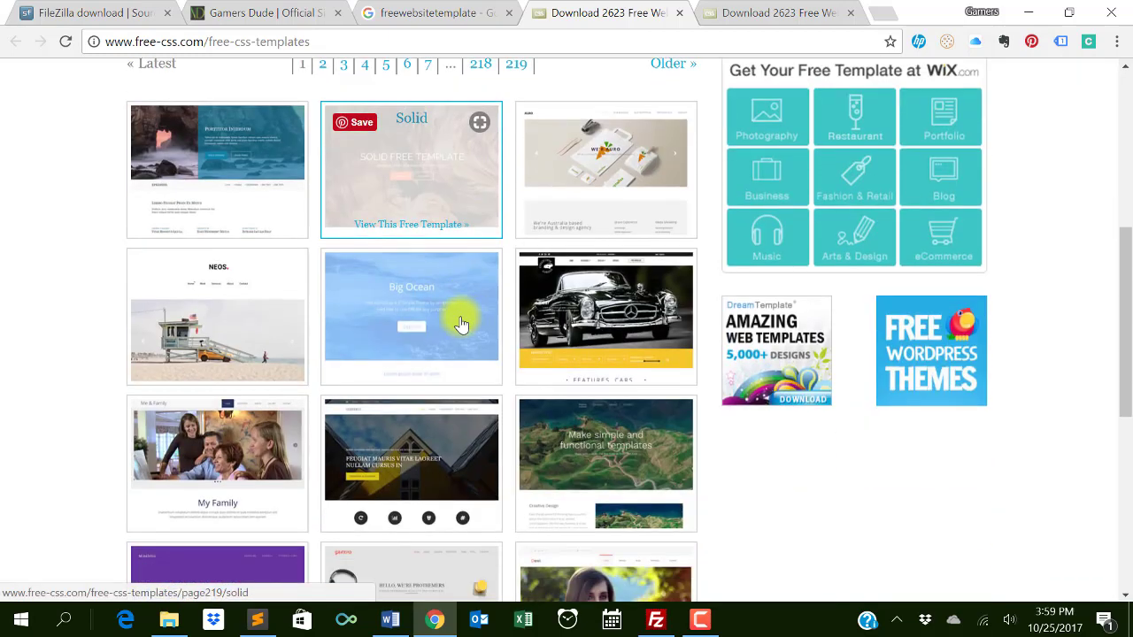
scroll(494, 178, up, 2)
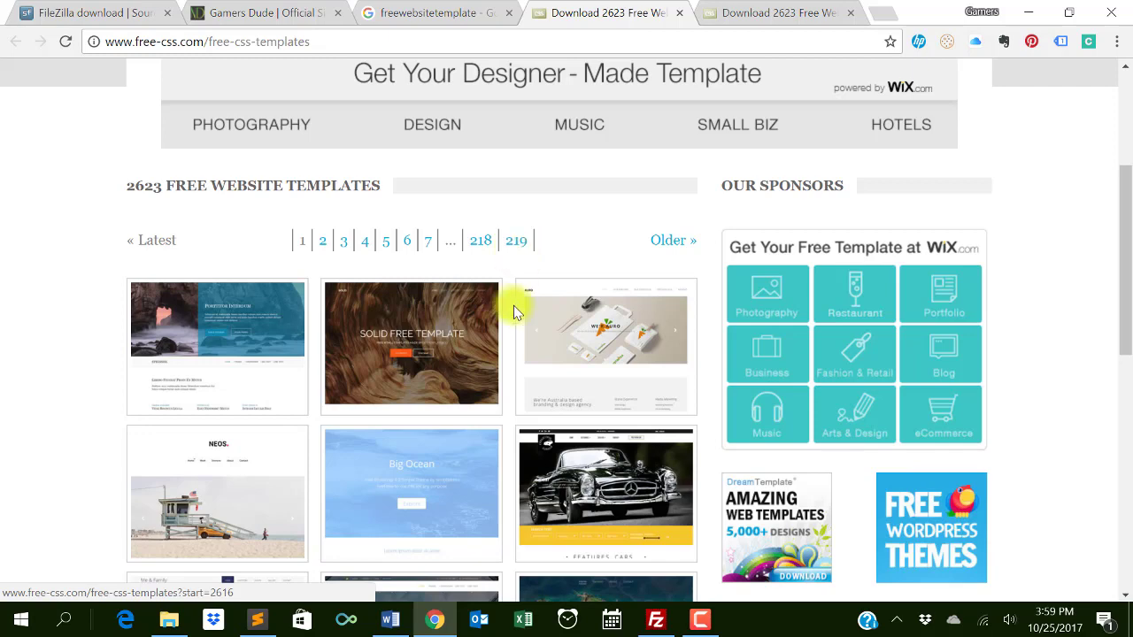
scroll(519, 303, down, 2)
scroll(519, 304, up, 2)
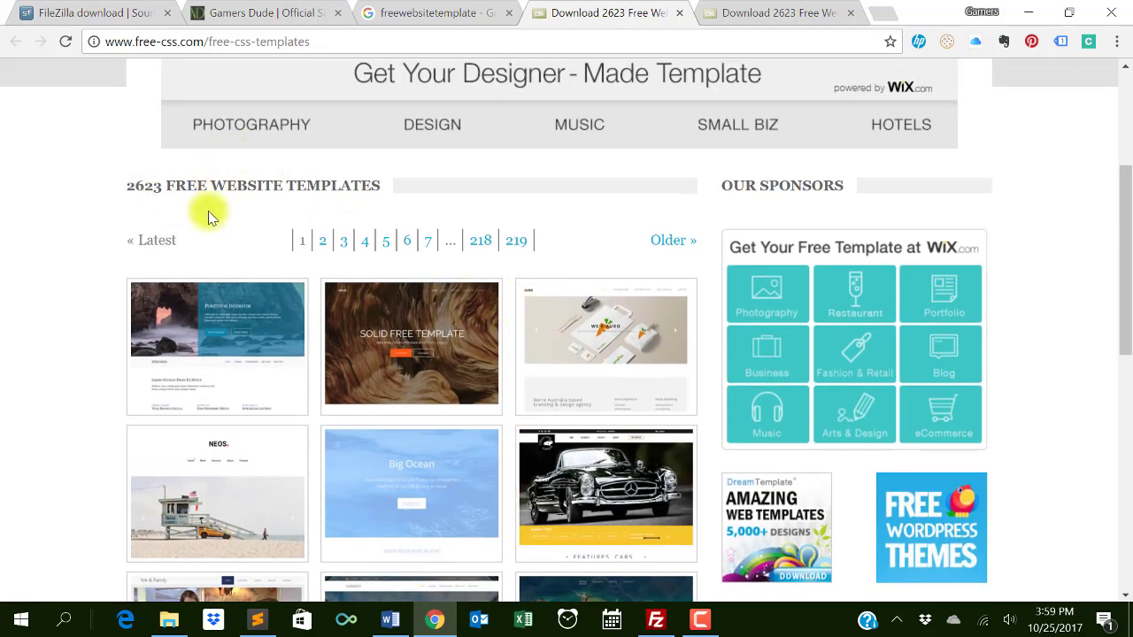
drag(165, 187, 101, 187)
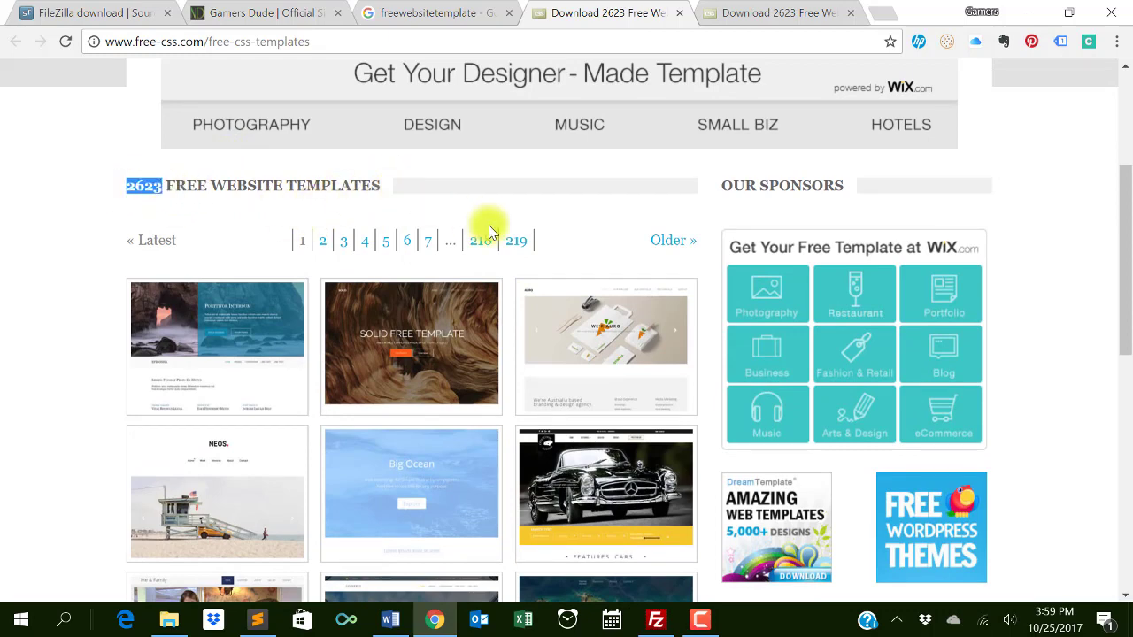
click(743, 12)
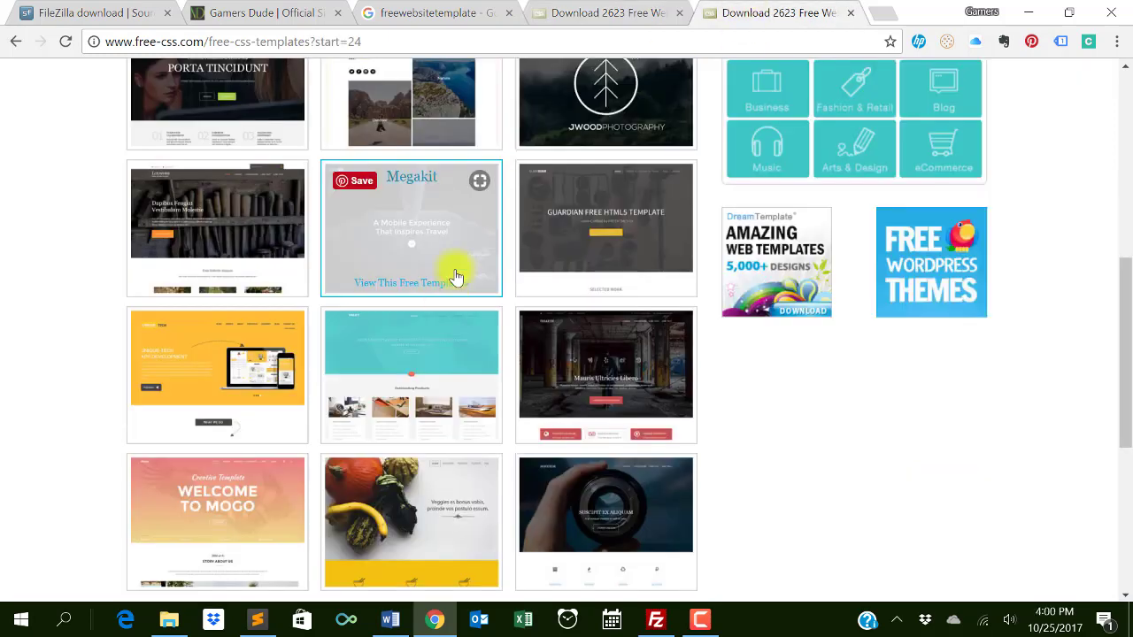
scroll(443, 283, down, 3)
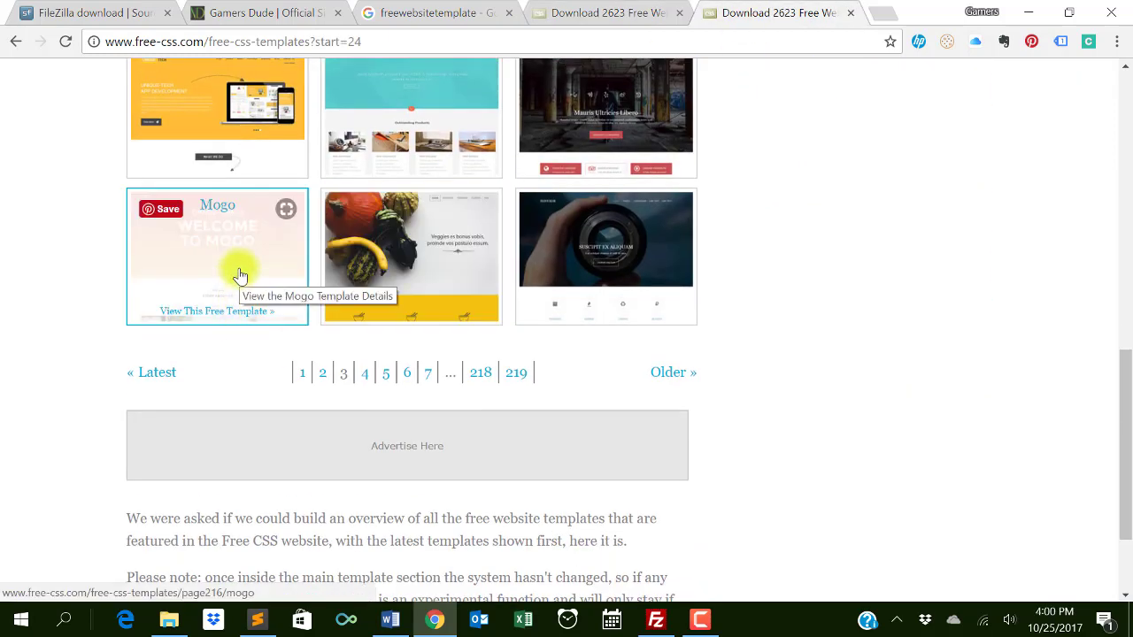
click(239, 275)
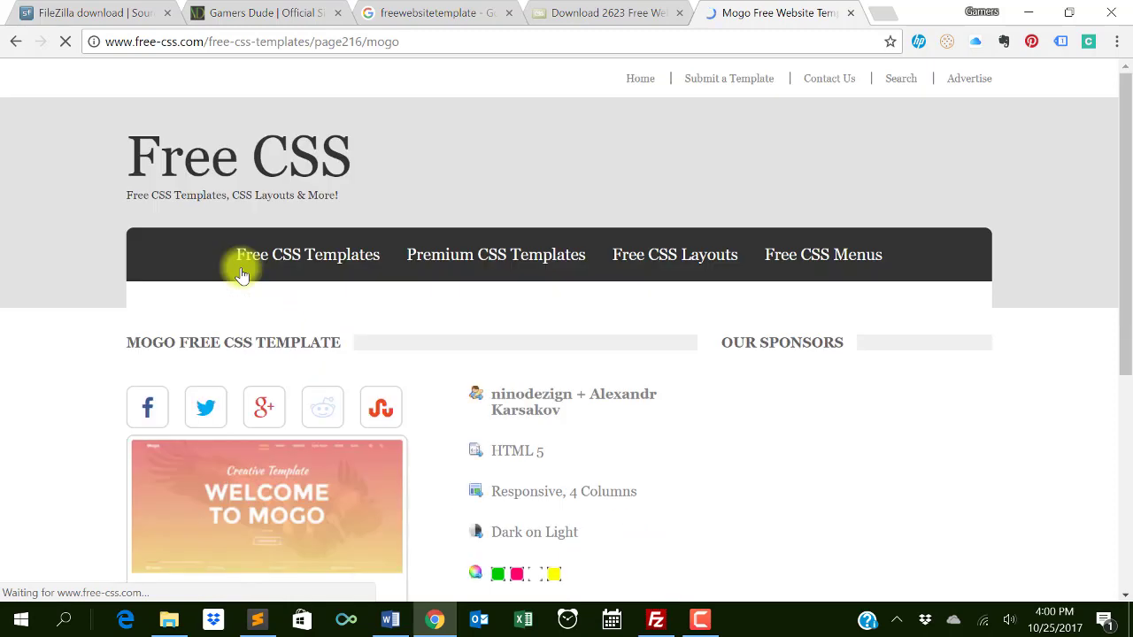
scroll(317, 365, down, 4)
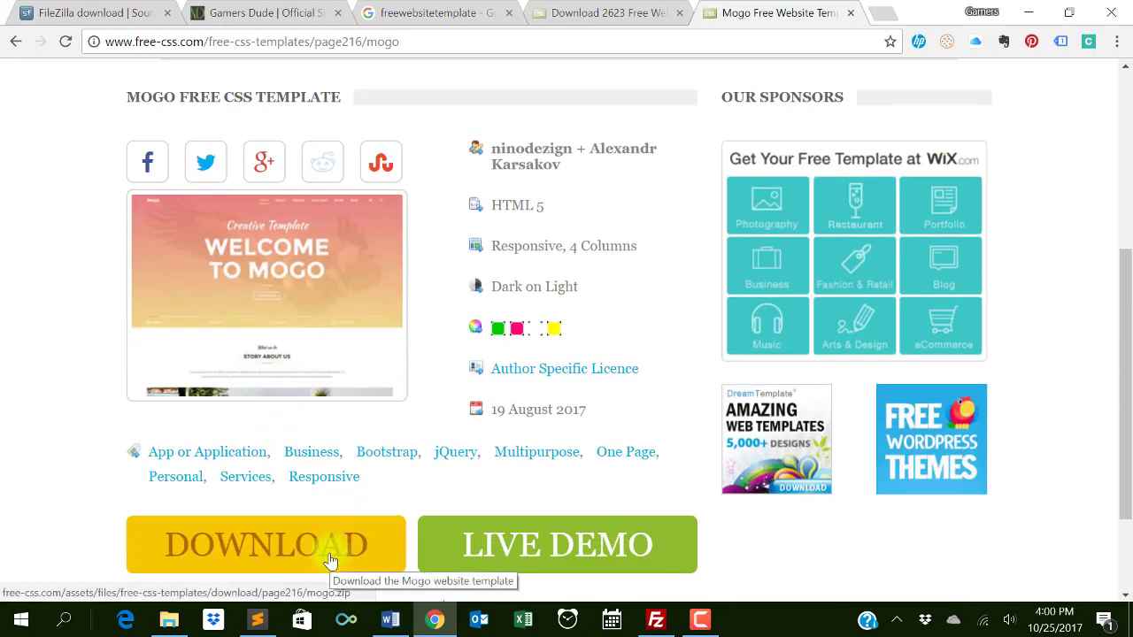
click(505, 553)
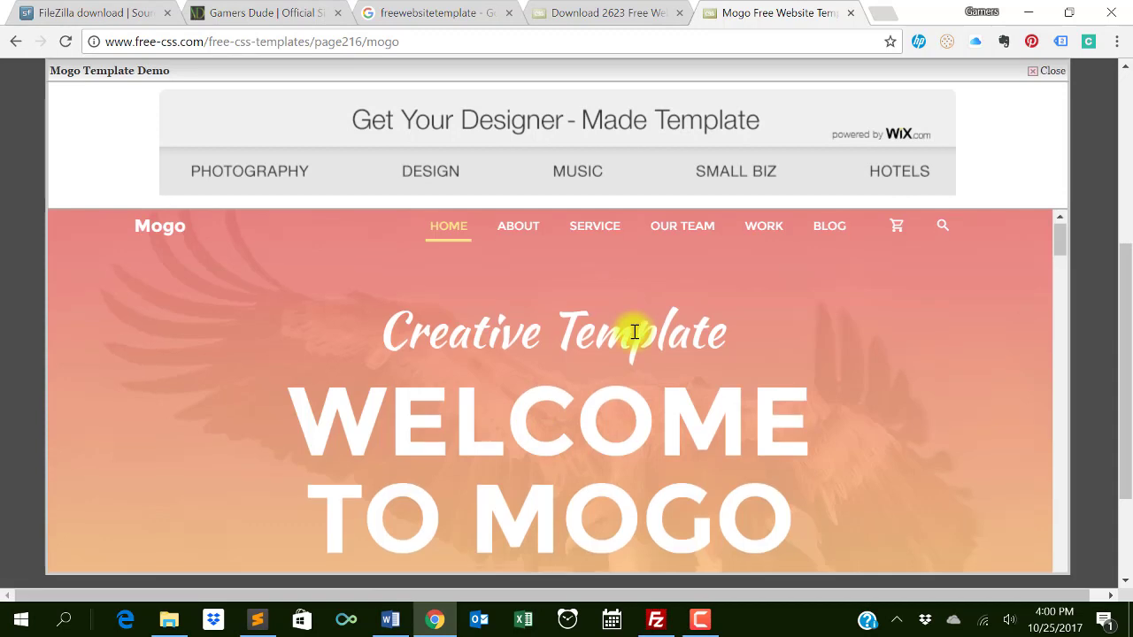
scroll(634, 333, down, 5)
scroll(633, 336, down, 8)
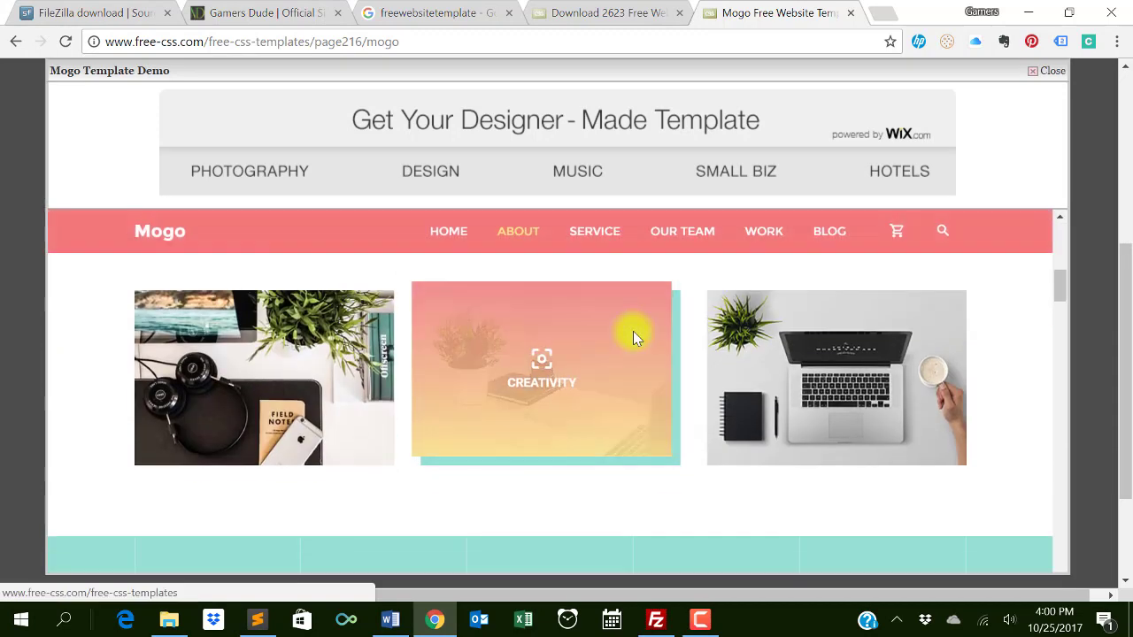
scroll(634, 336, down, 3)
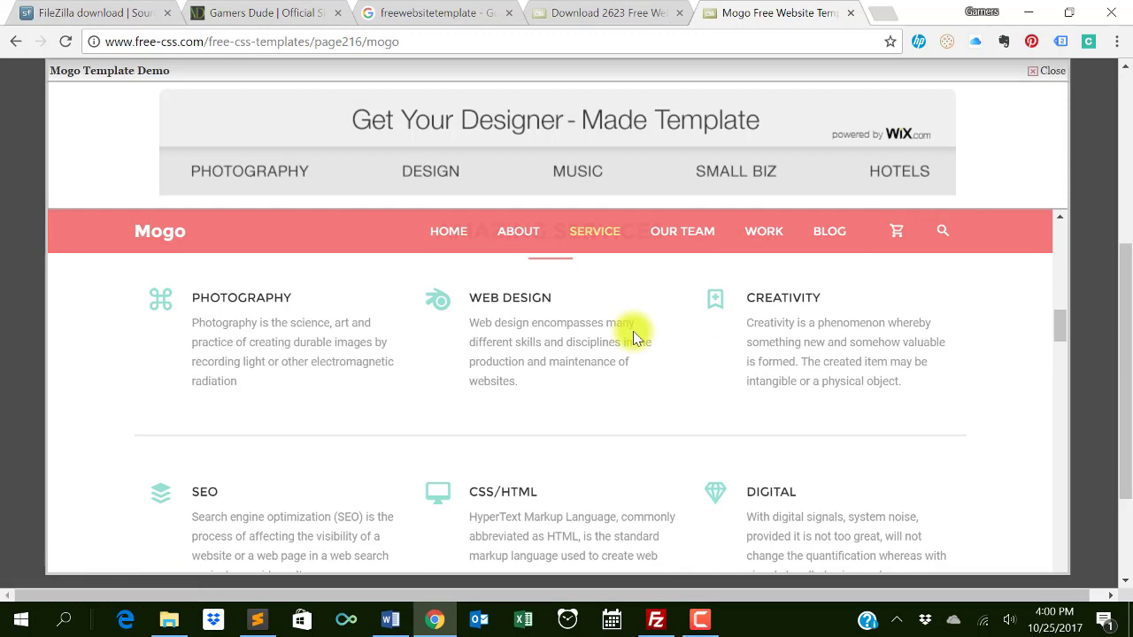
scroll(633, 337, down, 5)
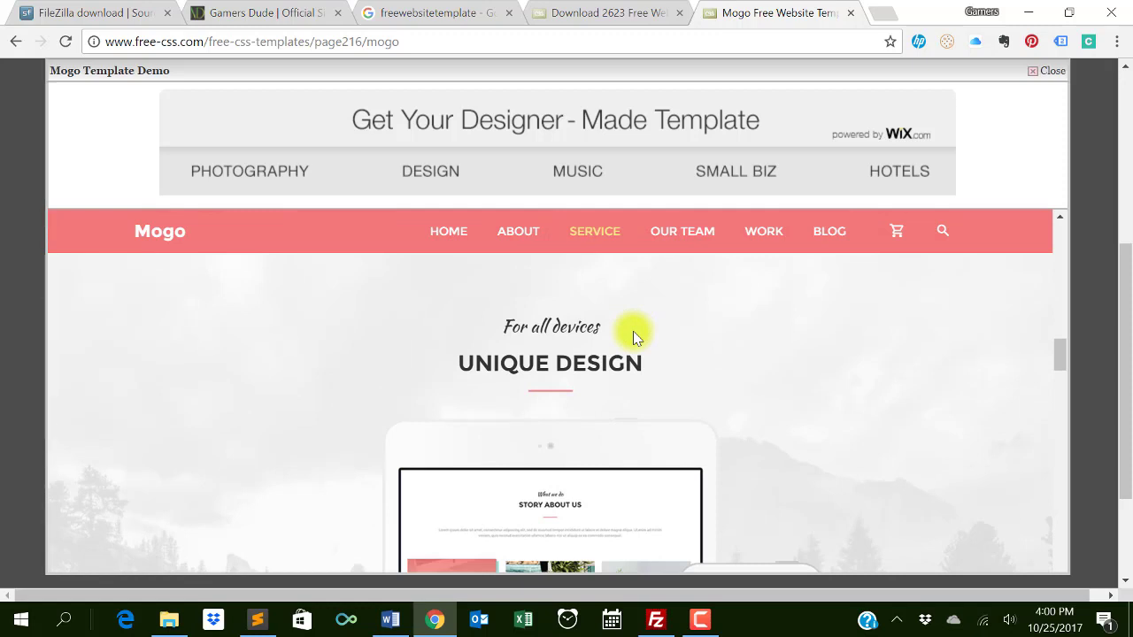
scroll(631, 332, down, 5)
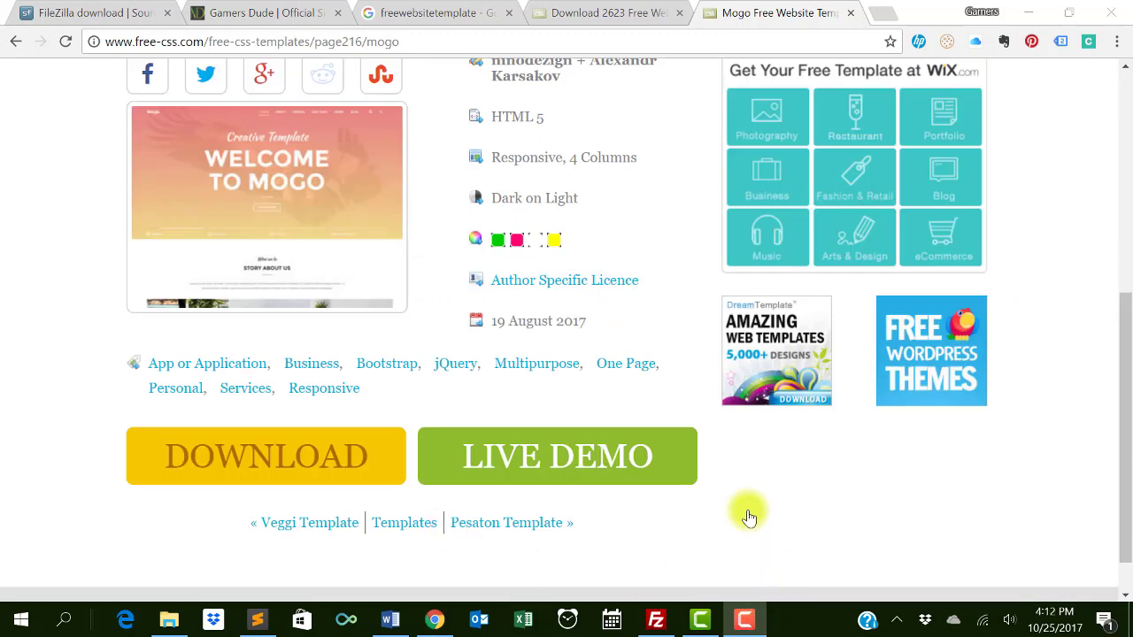
- Download the Mogo zip, extract it with WinRAR into the gamersdude folder, and return to FileZilla
click(327, 455)
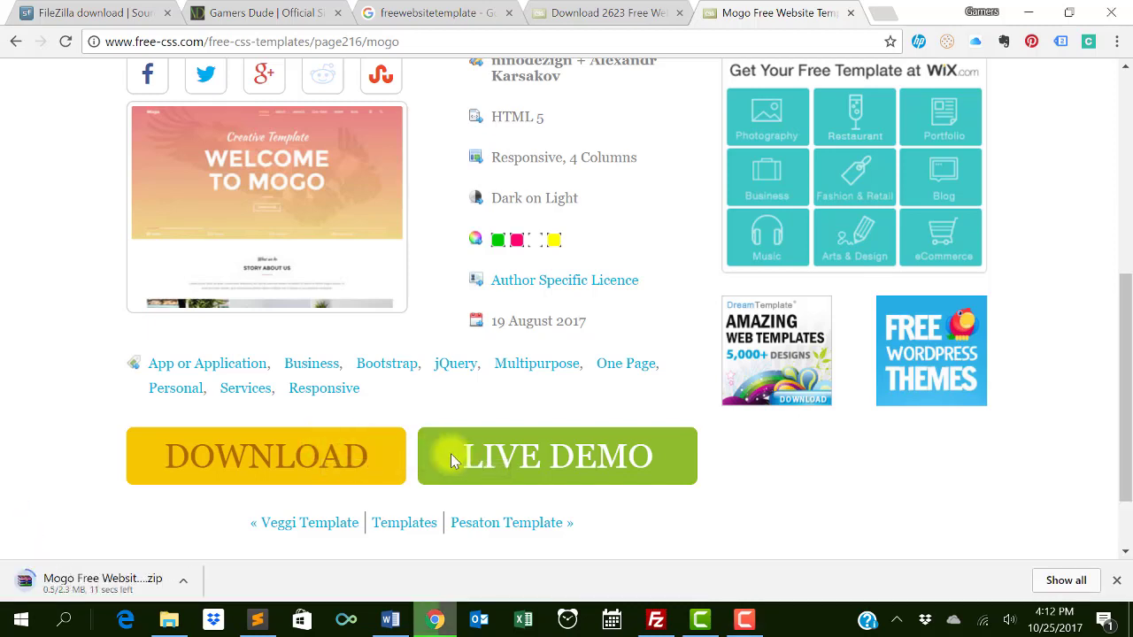
click(151, 584)
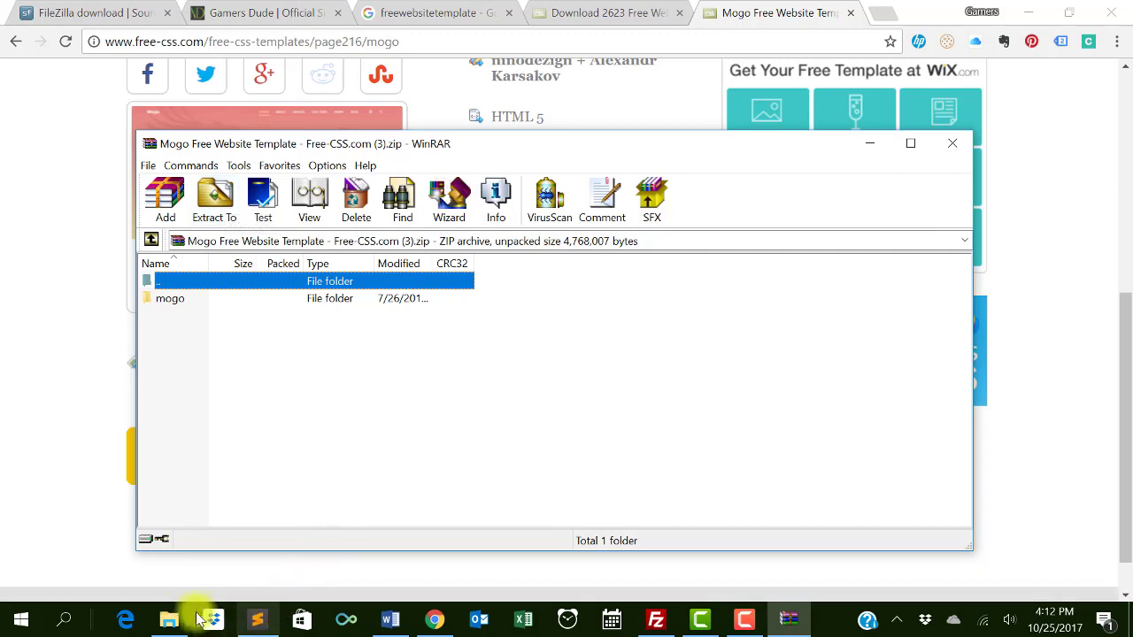
click(166, 617)
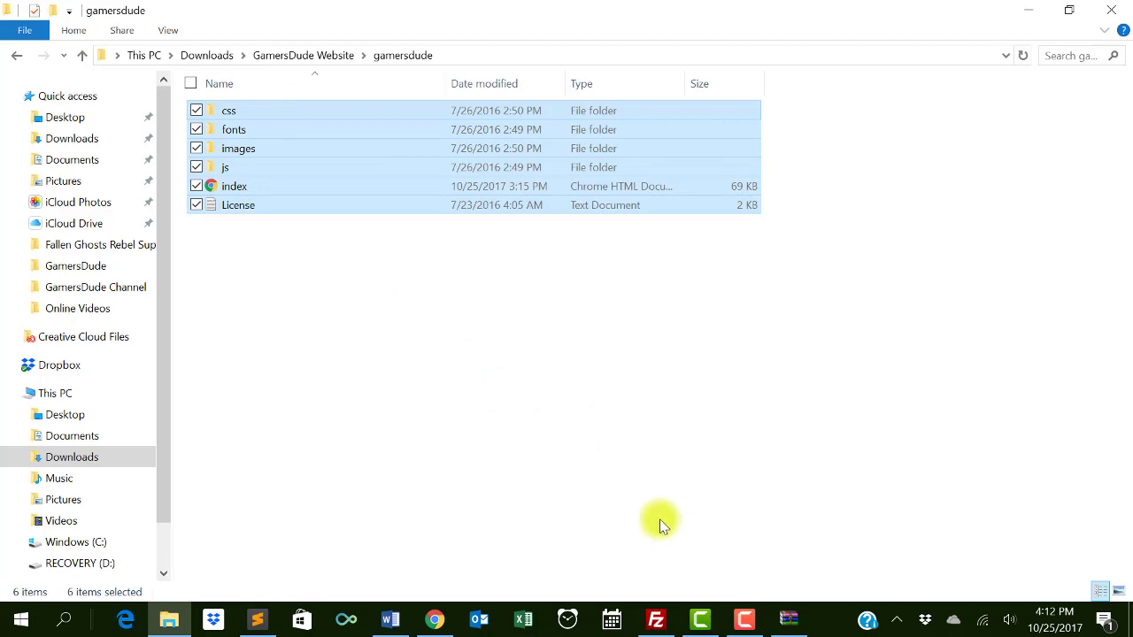
click(660, 607)
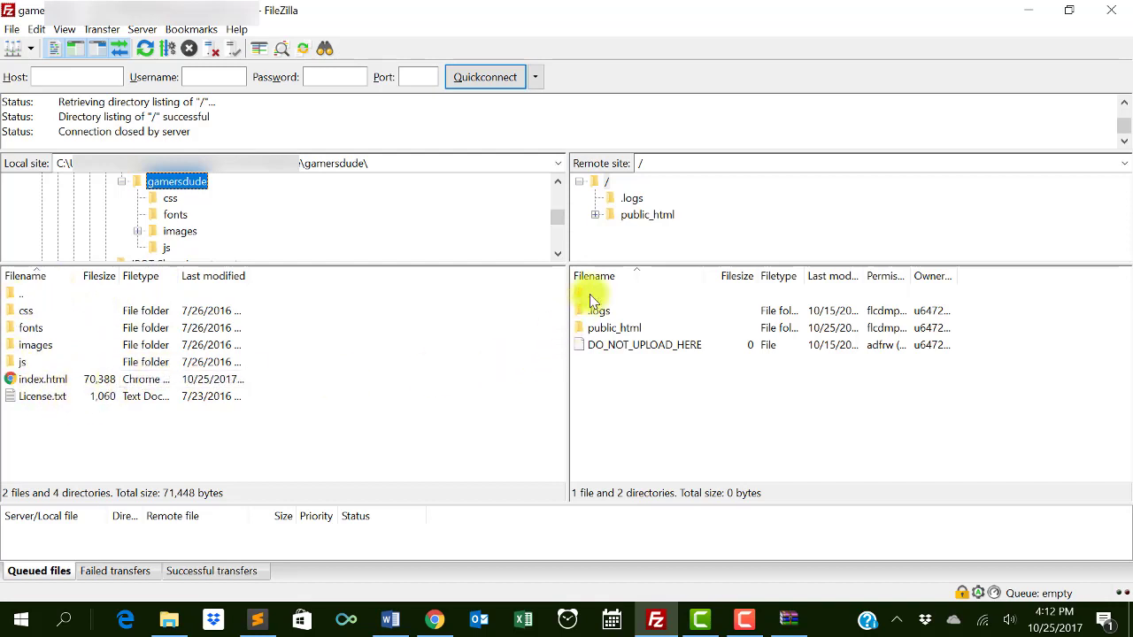
- Open the server's public_html folder holding the template files, then return to Chrome
double_click(626, 333)
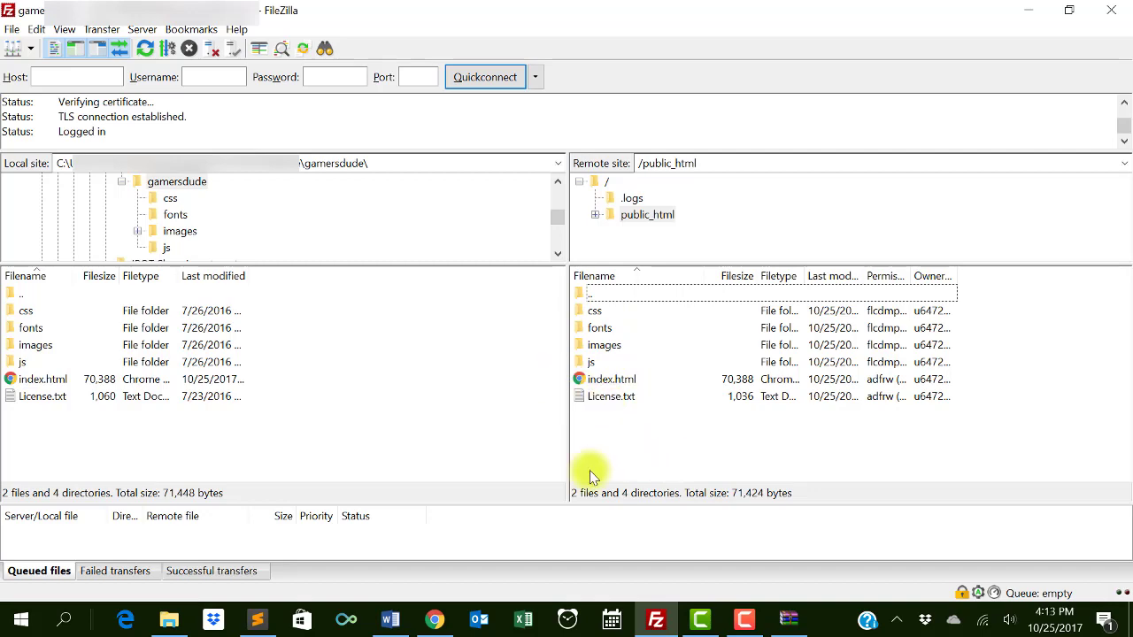
click(434, 620)
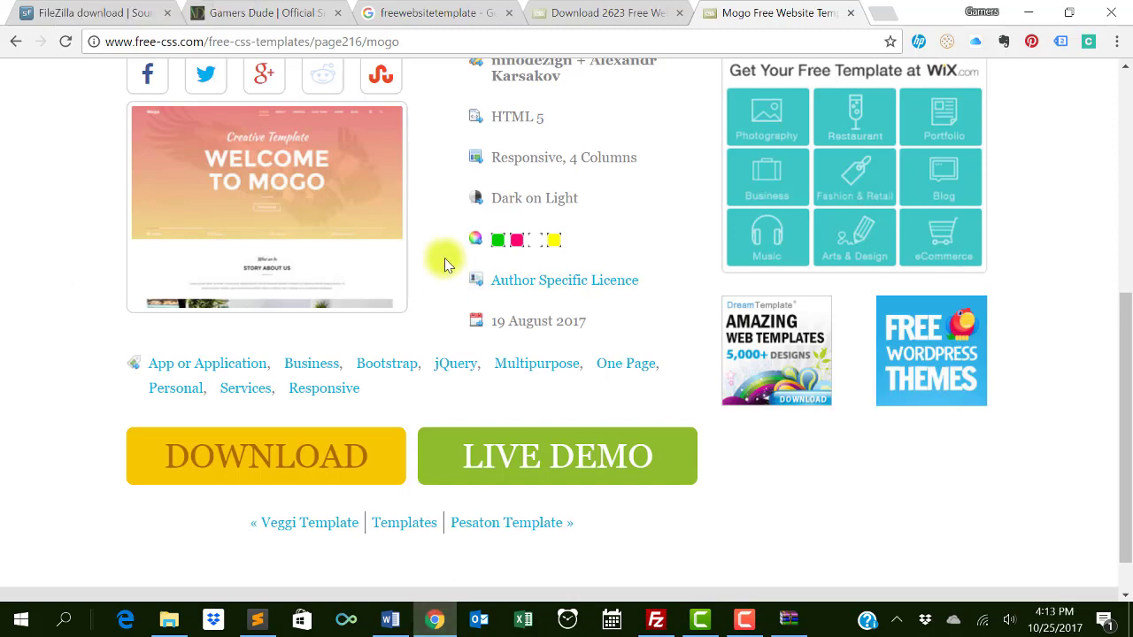
- Scroll the live gamersdude.com site to its What We Do section, still showing Photography and Creativity placeholders
click(263, 13)
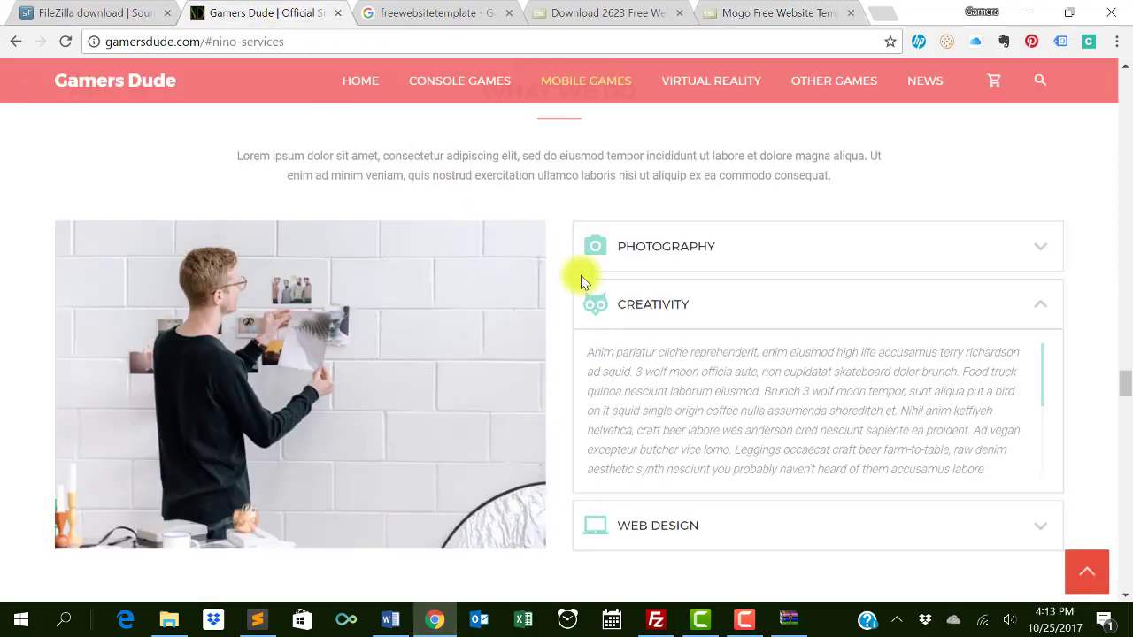
scroll(595, 283, up, 10)
scroll(582, 282, up, 10)
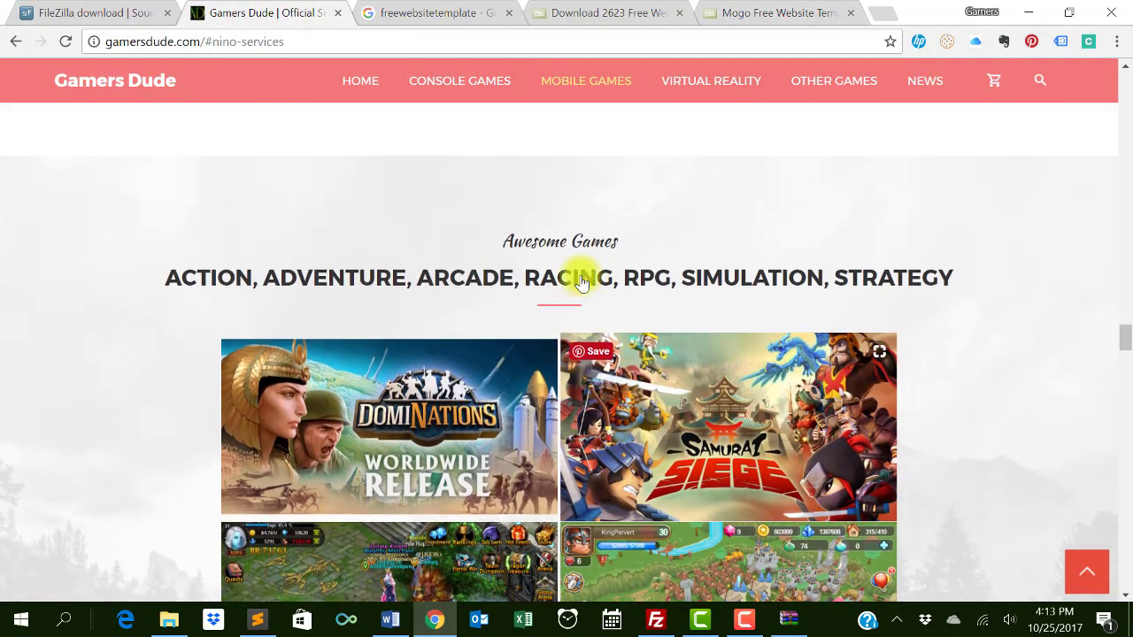
scroll(581, 281, up, 10)
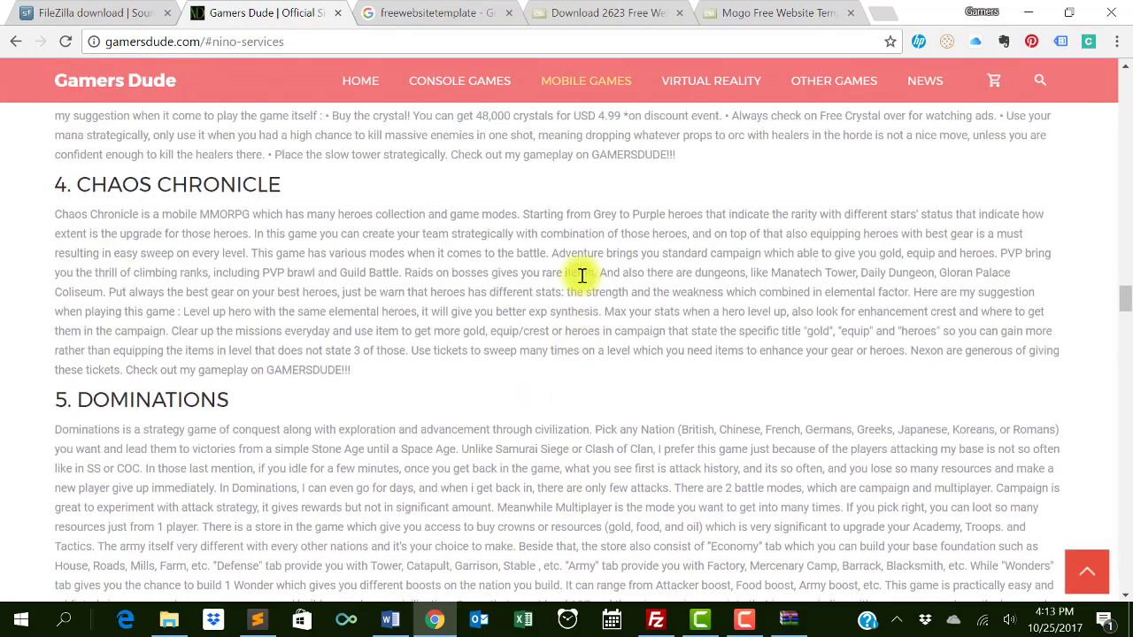
scroll(582, 275, up, 10)
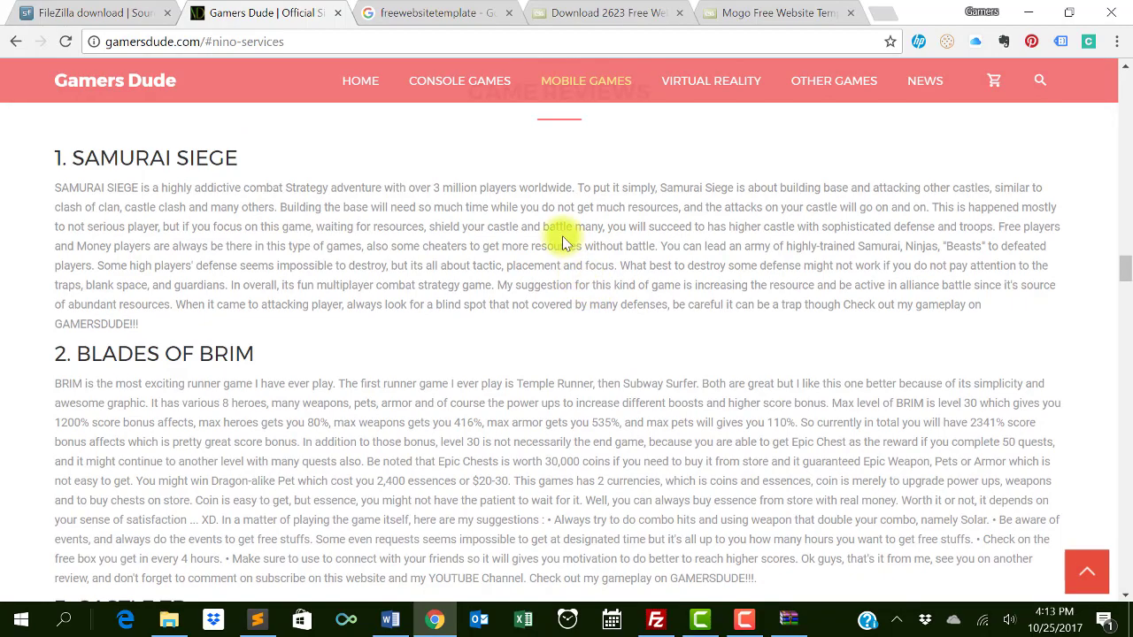
scroll(573, 299, down, 2)
scroll(572, 299, down, 12)
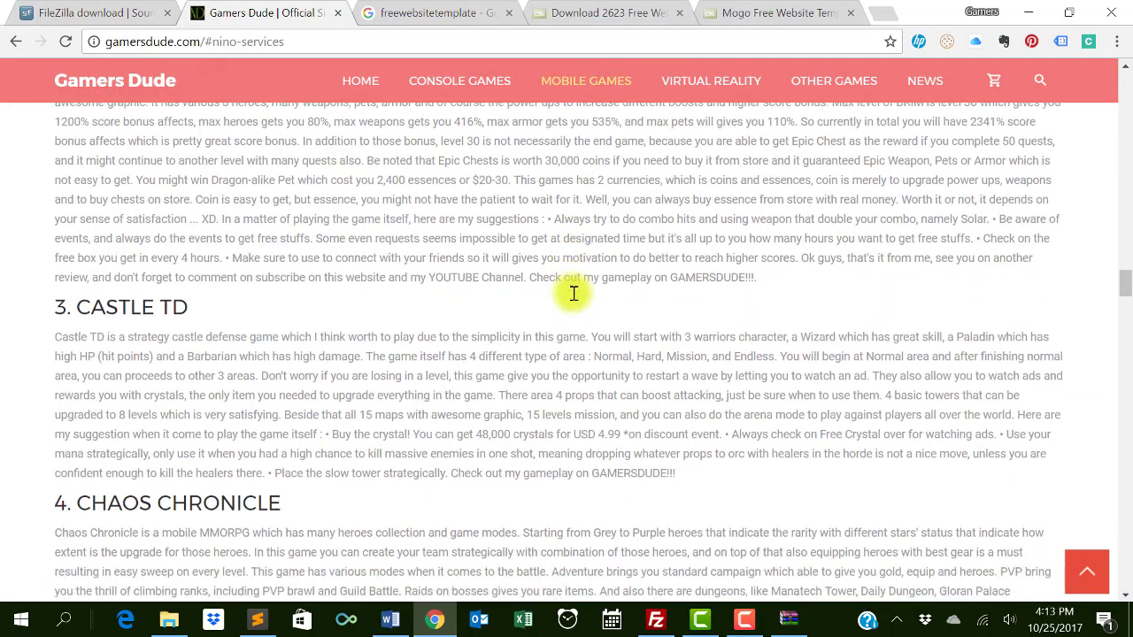
scroll(573, 299, down, 10)
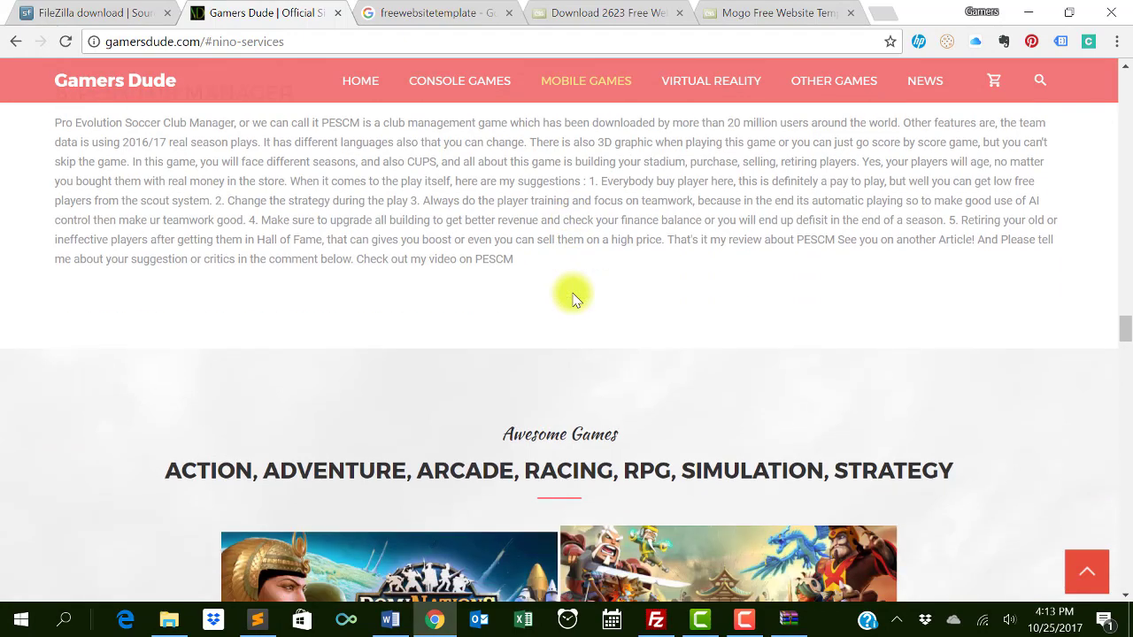
scroll(573, 299, down, 5)
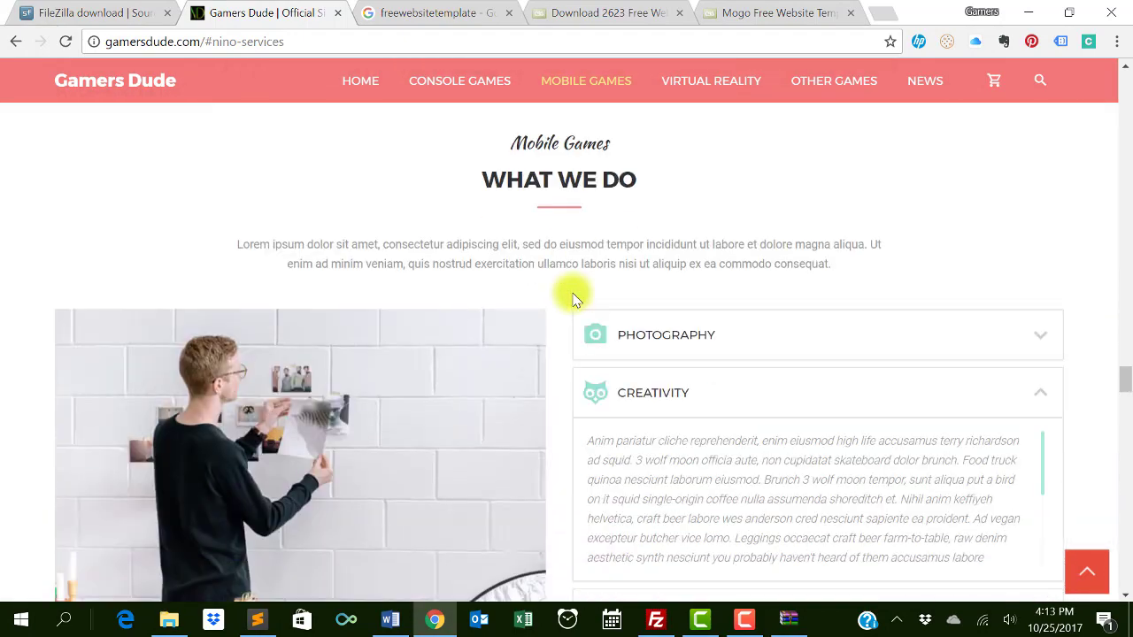
scroll(584, 266, up, 1)
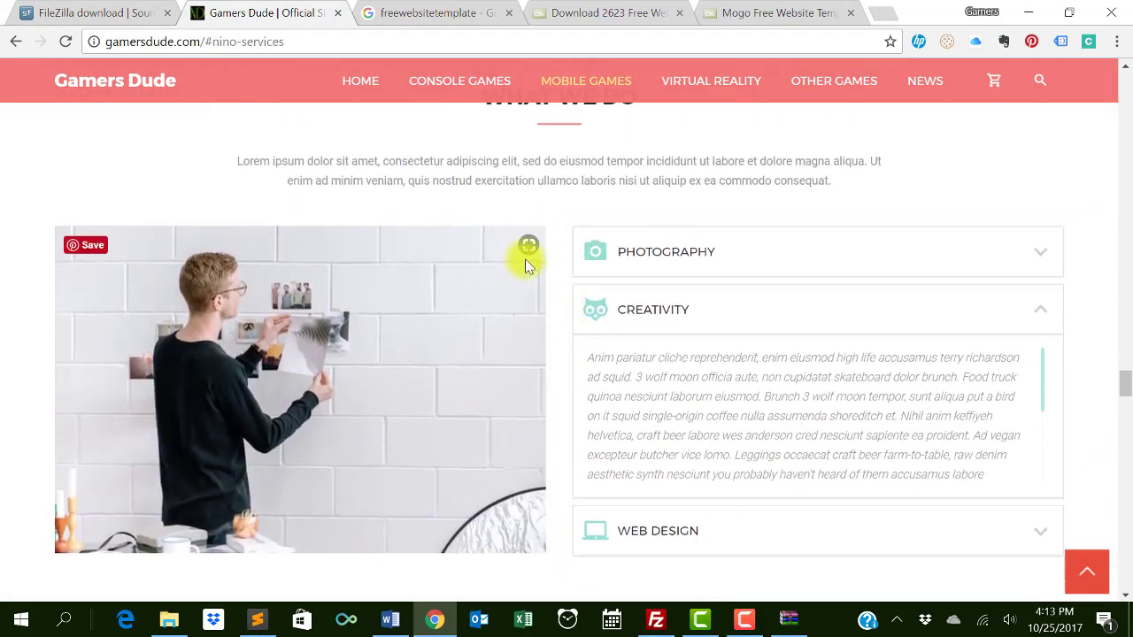
scroll(526, 256, up, 1)
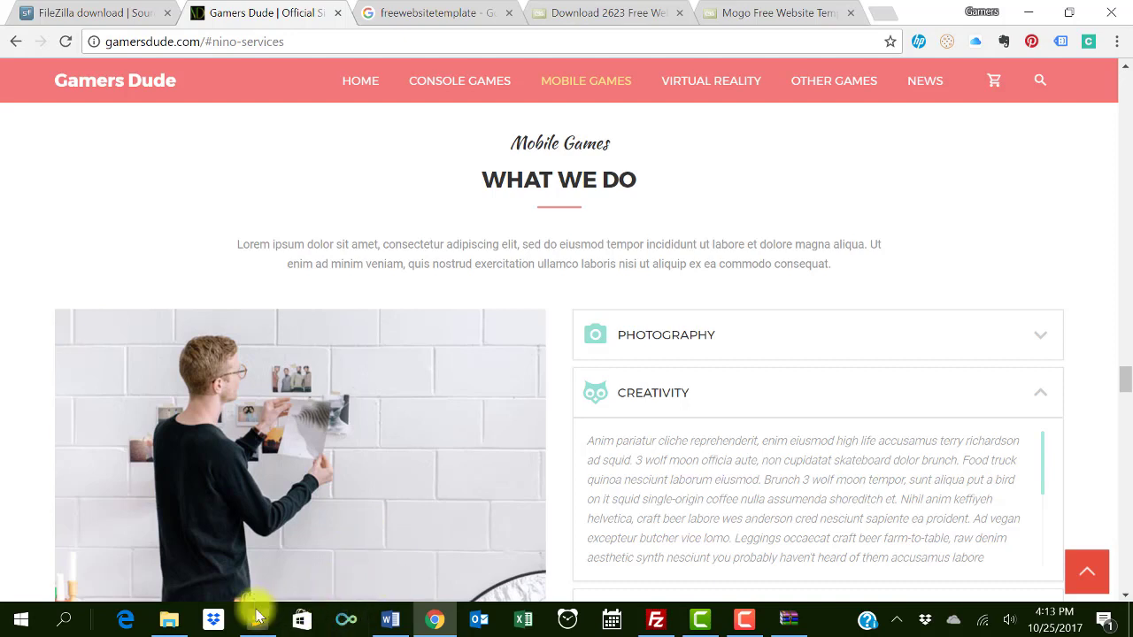
click(168, 620)
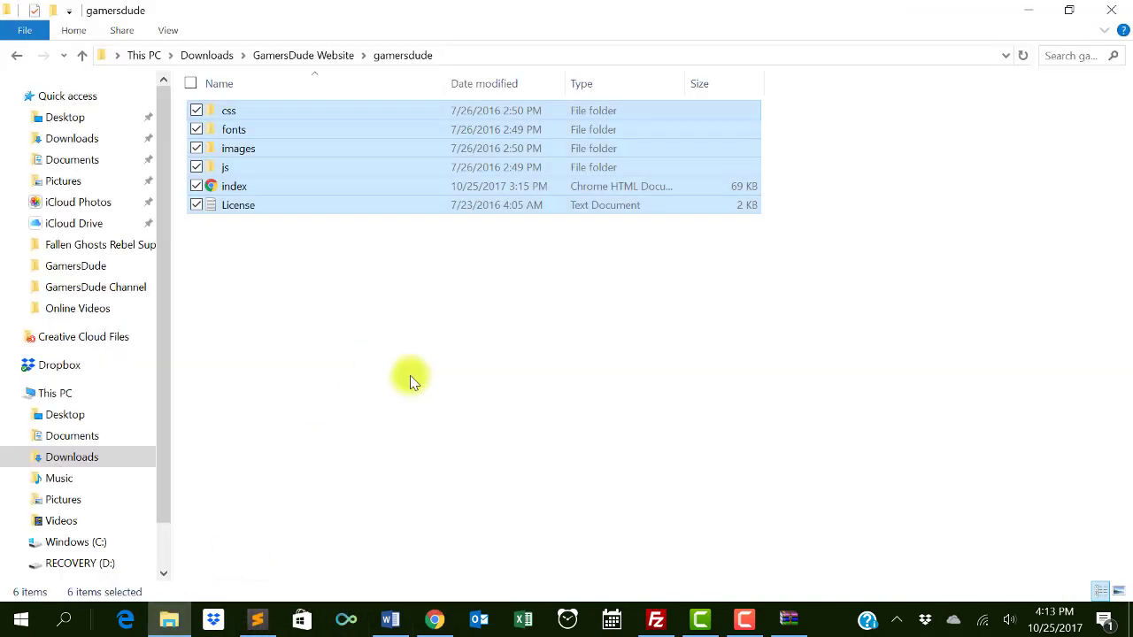
- Clear the gamersdude folder selection, check the index file's options without choosing any, then return to Chrome
click(242, 261)
right_click(268, 190)
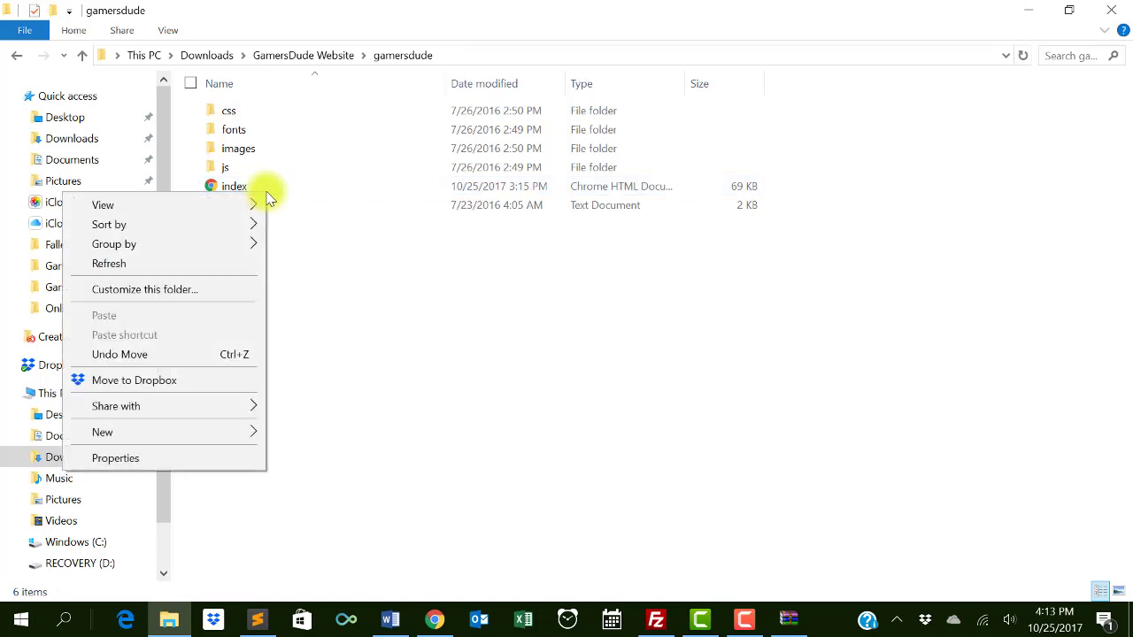
click(269, 189)
right_click(268, 190)
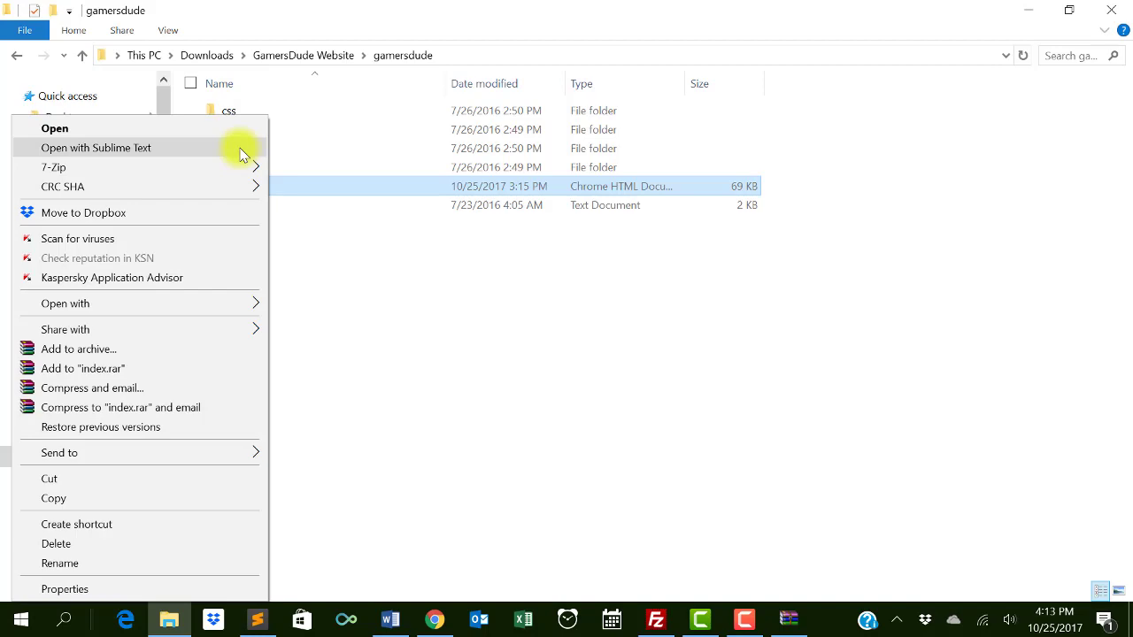
click(458, 381)
click(435, 619)
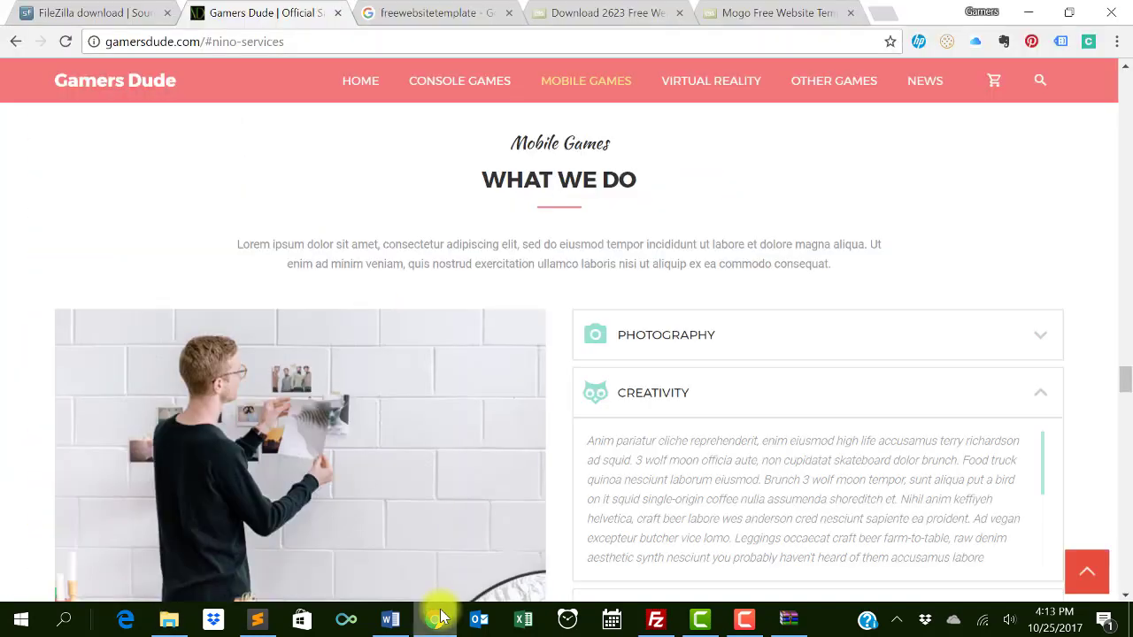
- Search 'sublime text' in a new tab and start the Windows installer download from sublimetext.com
click(880, 16)
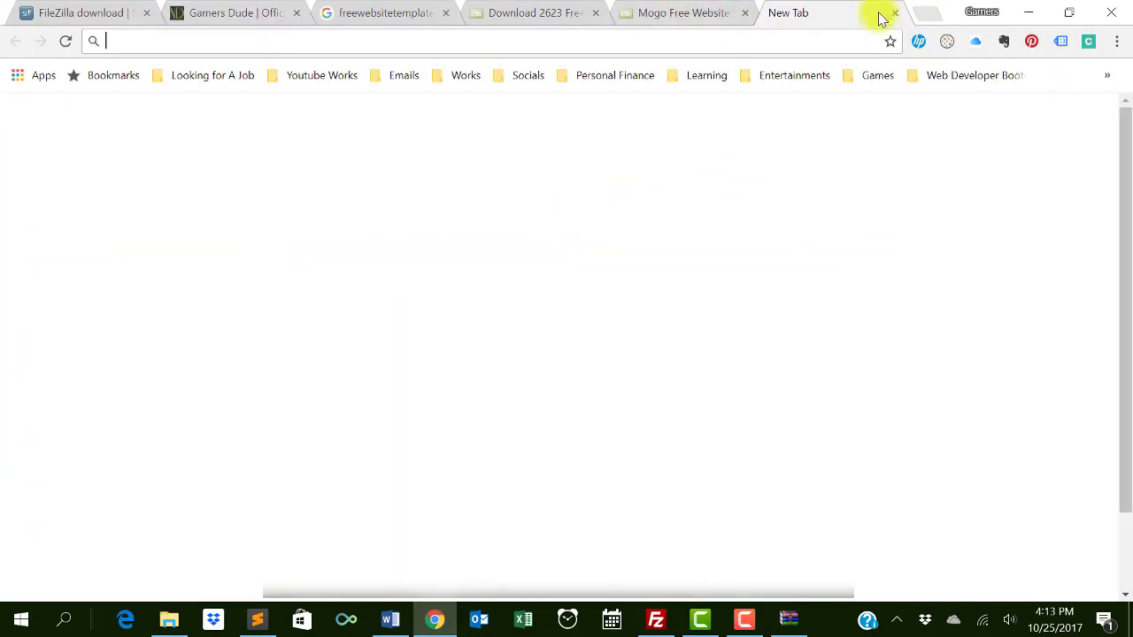
text(sublime text)
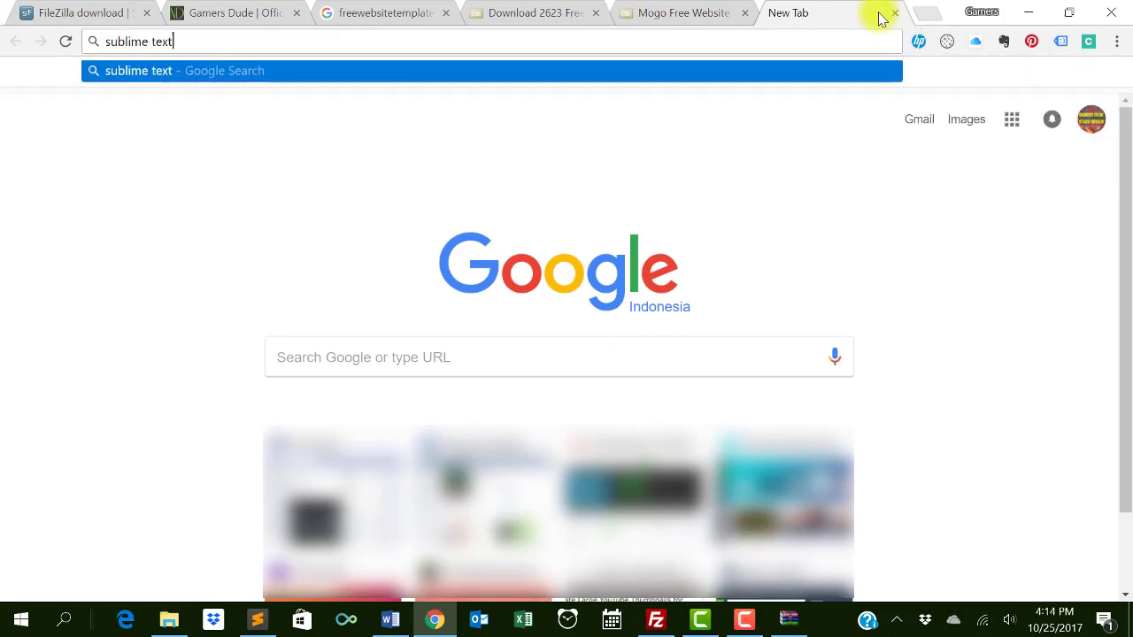
key(Return)
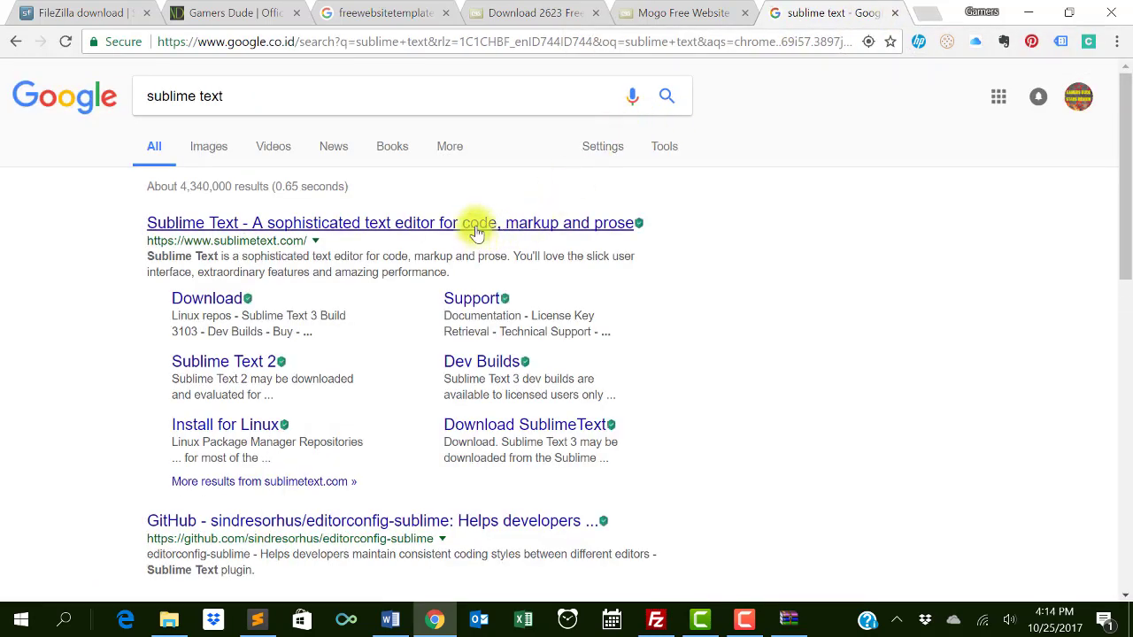
click(571, 228)
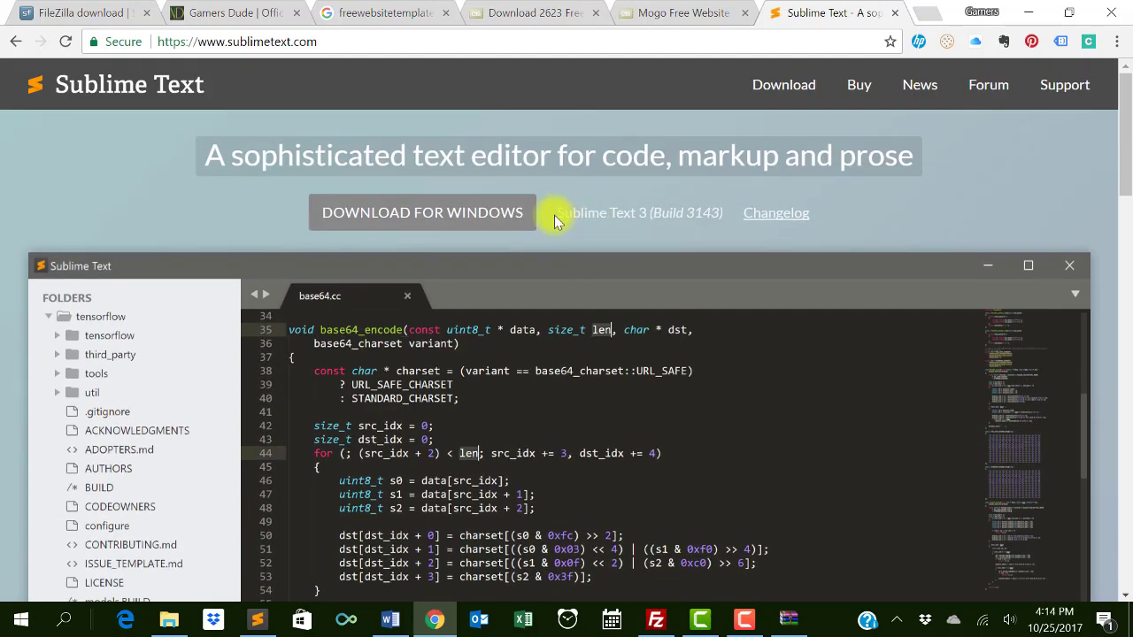
click(499, 211)
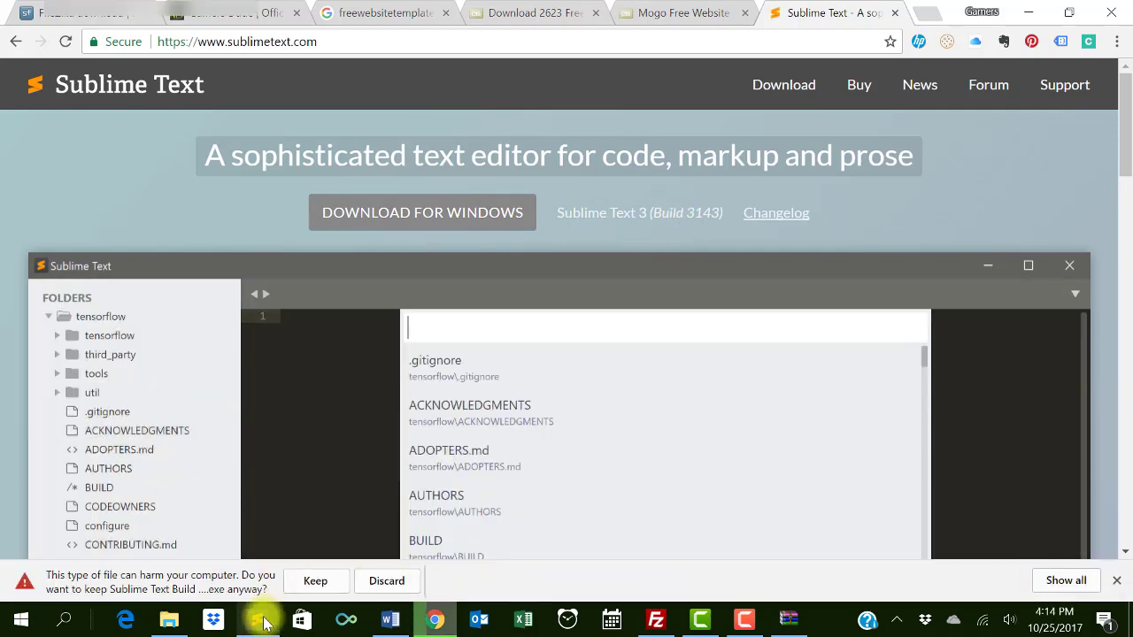
click(262, 618)
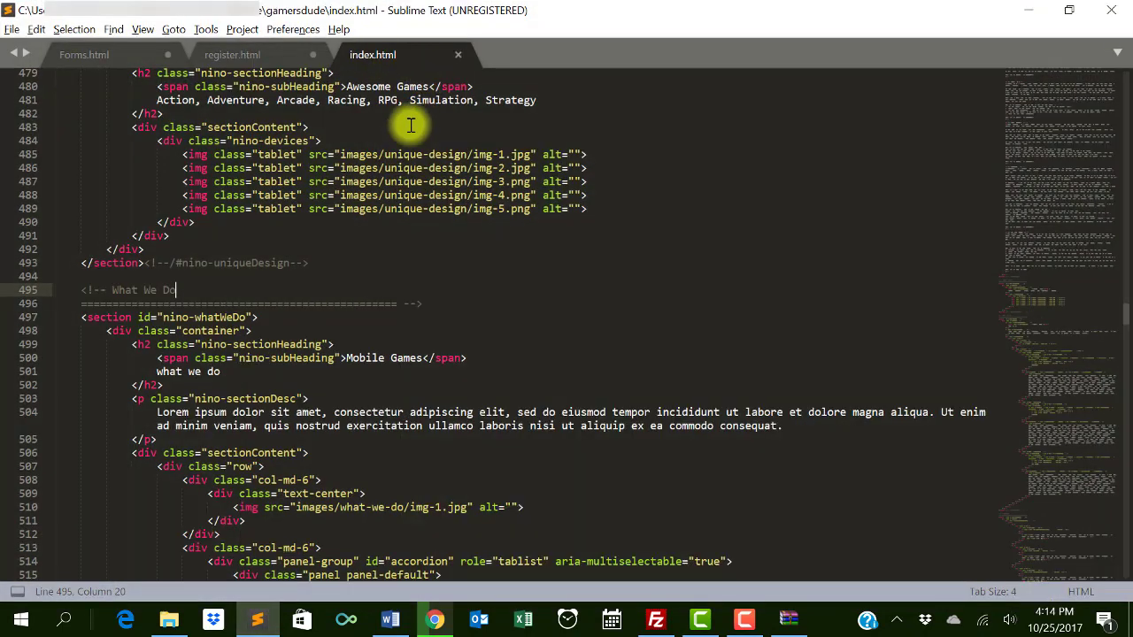
- Create a new file in Sublime Text and save it as new.html
click(12, 30)
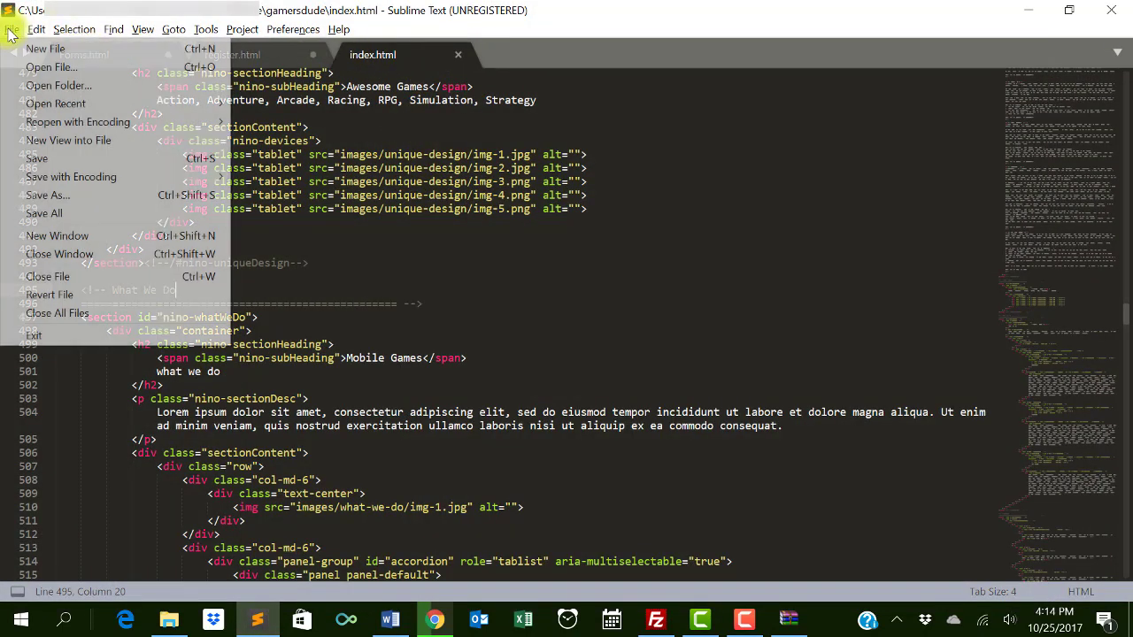
click(27, 45)
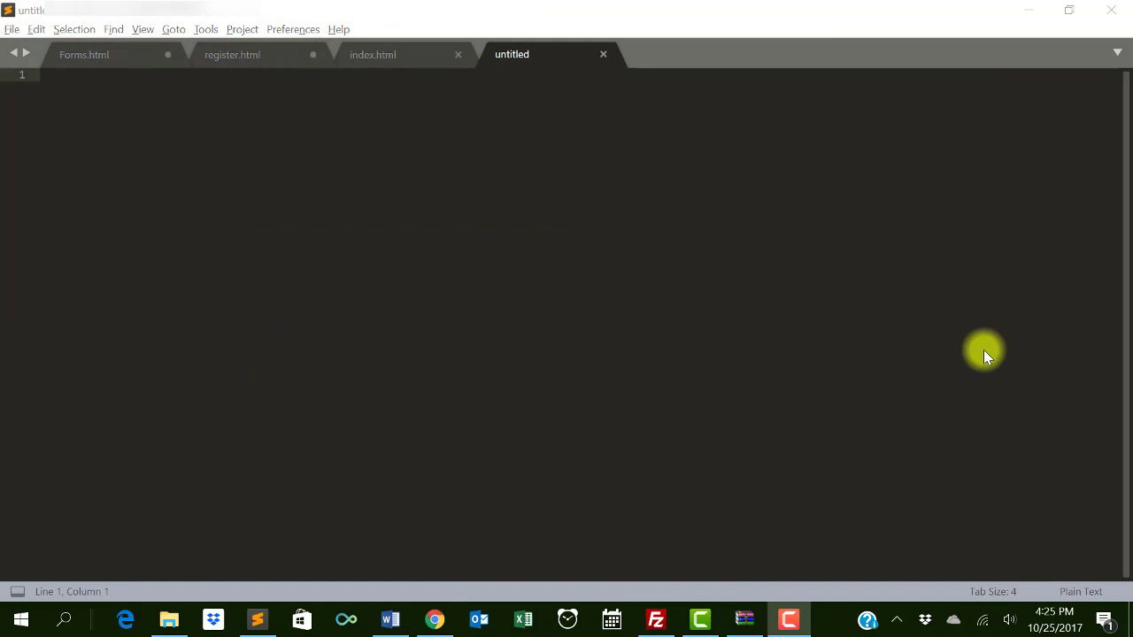
click(11, 29)
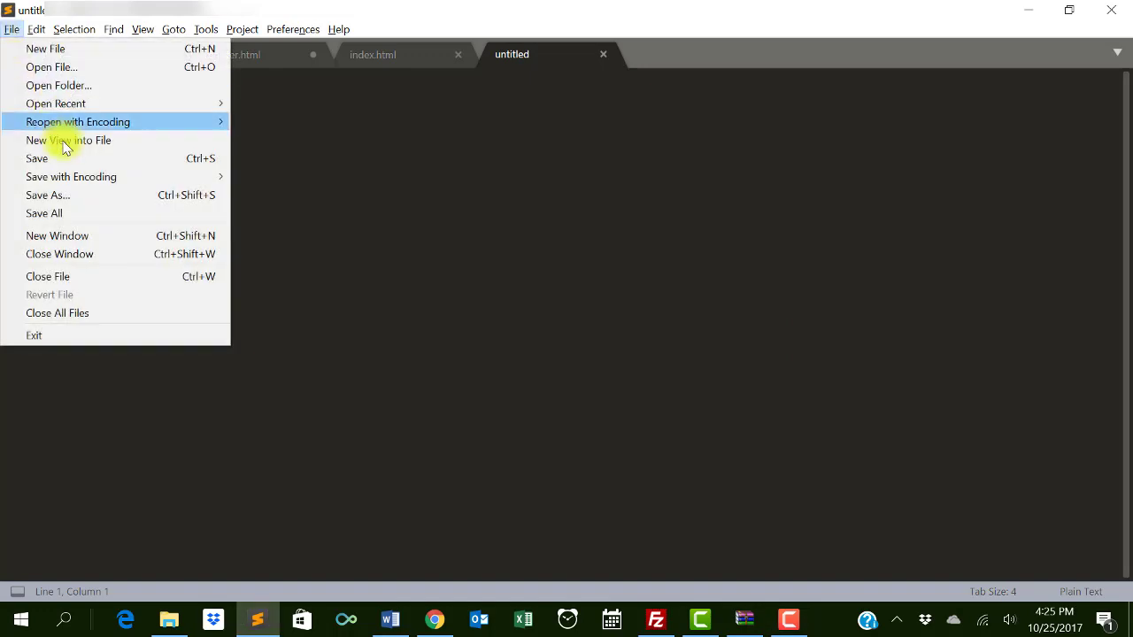
click(69, 158)
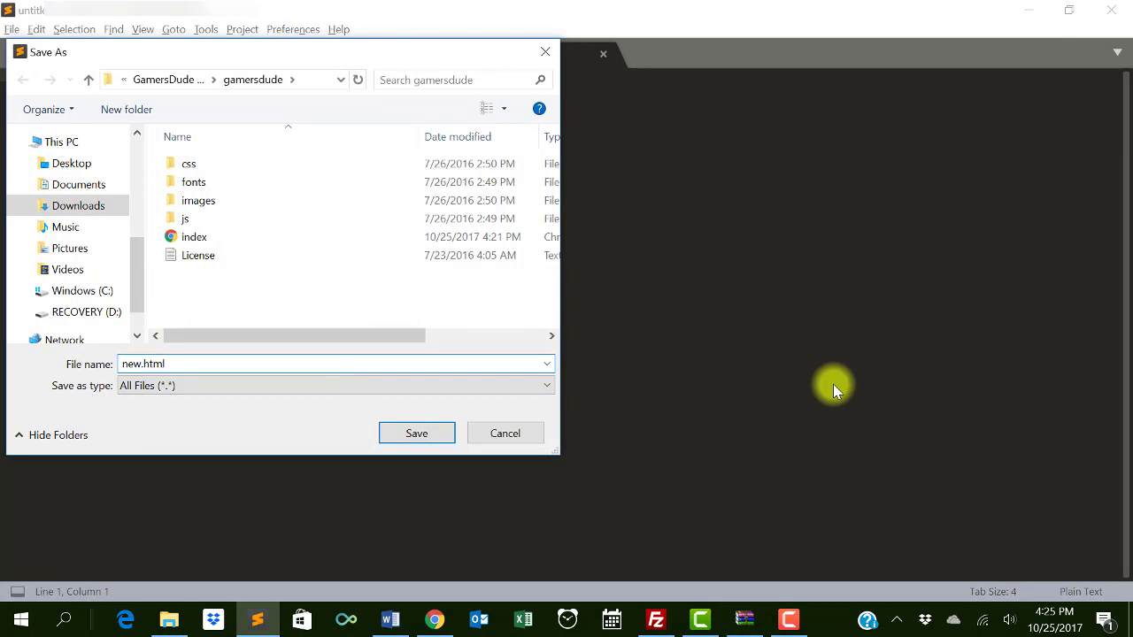
text(new.html)
key(Return)
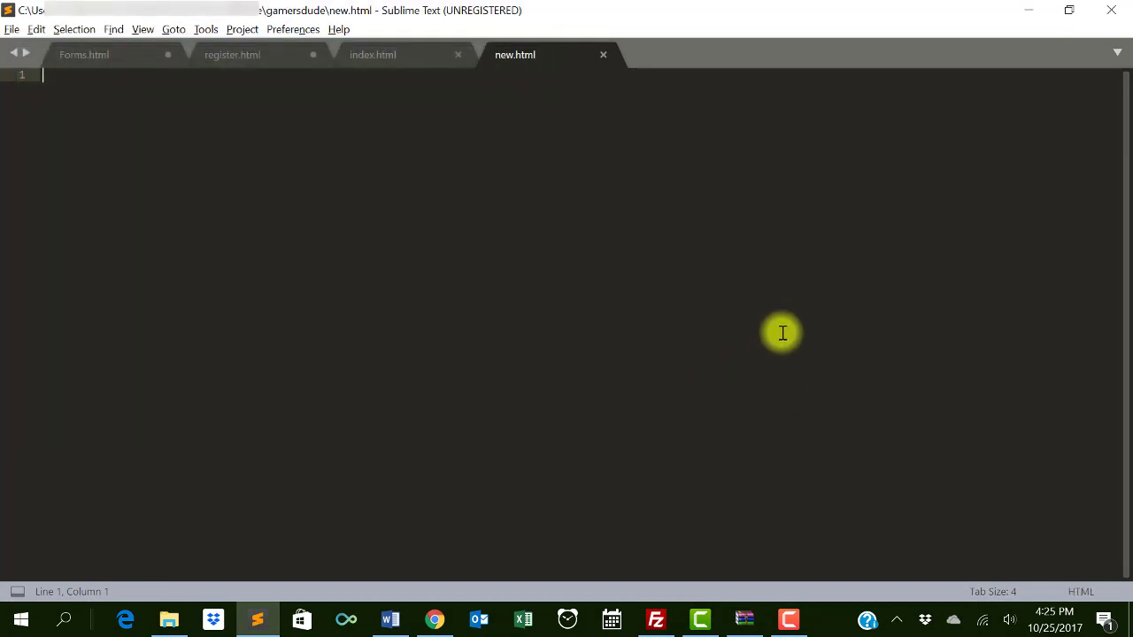
- Expand 'html' into an HTML5 skeleton, then close new.html without saving
text(ht)
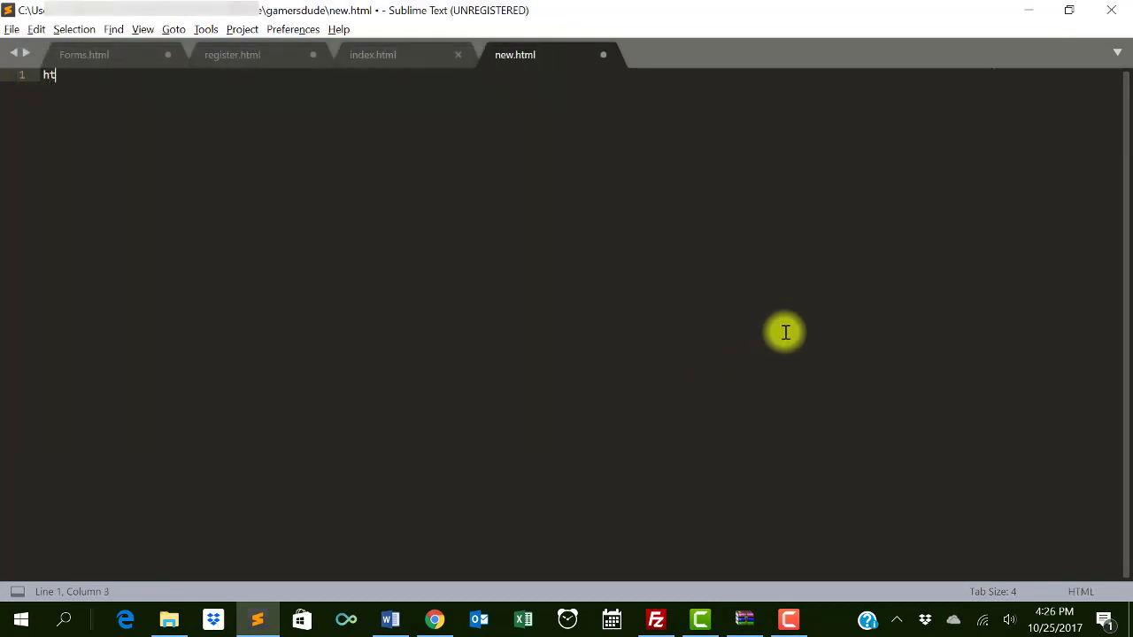
text(ml)
key(Tab)
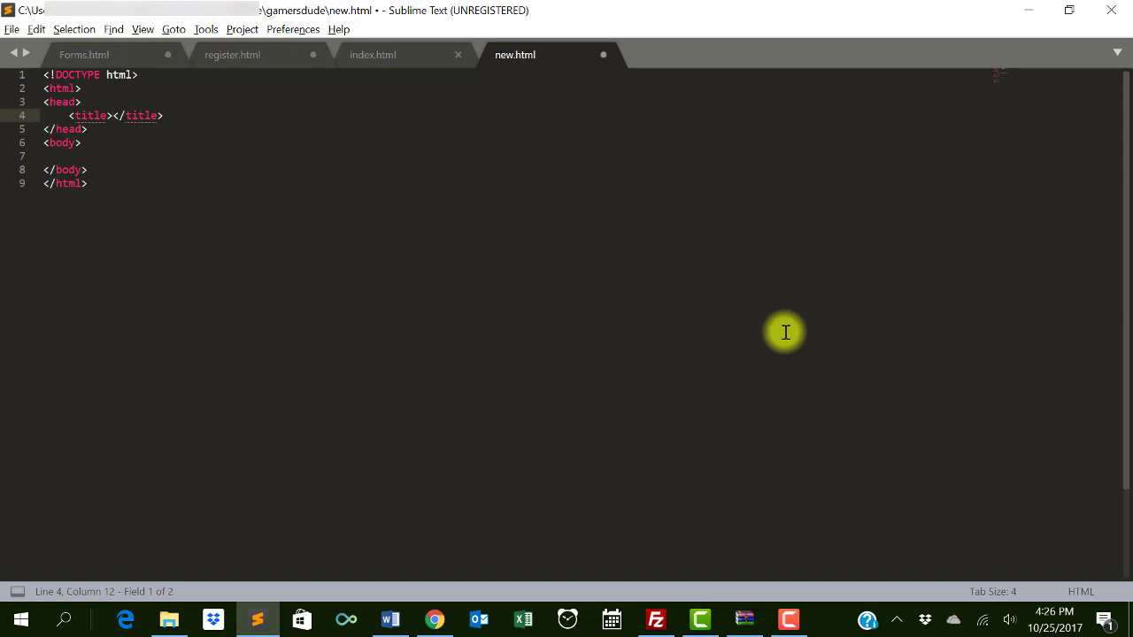
click(602, 56)
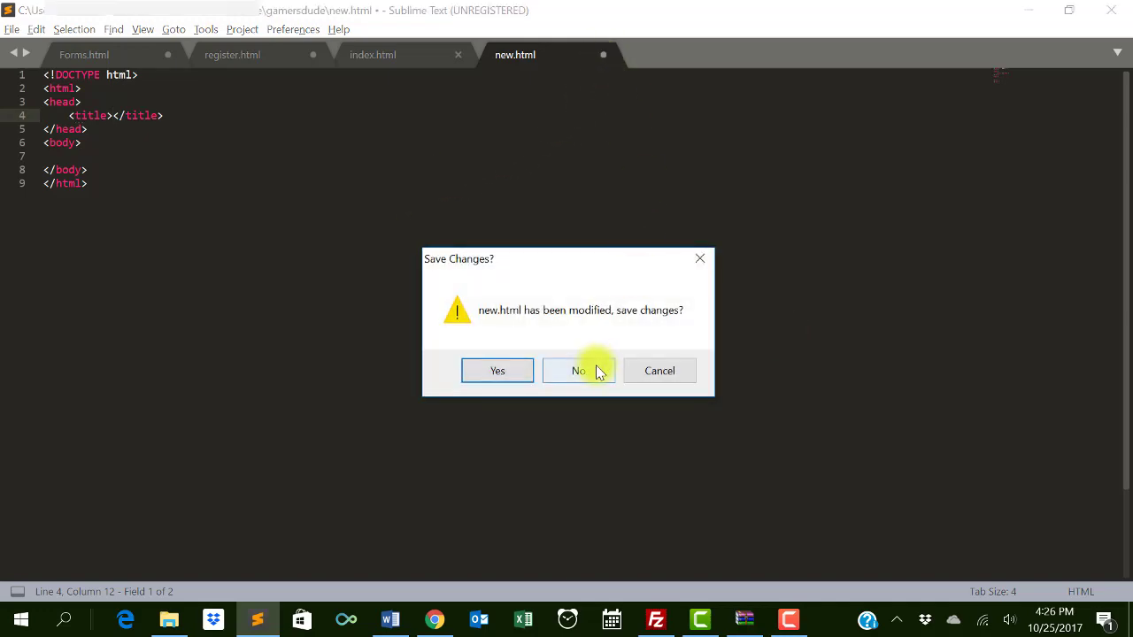
click(595, 371)
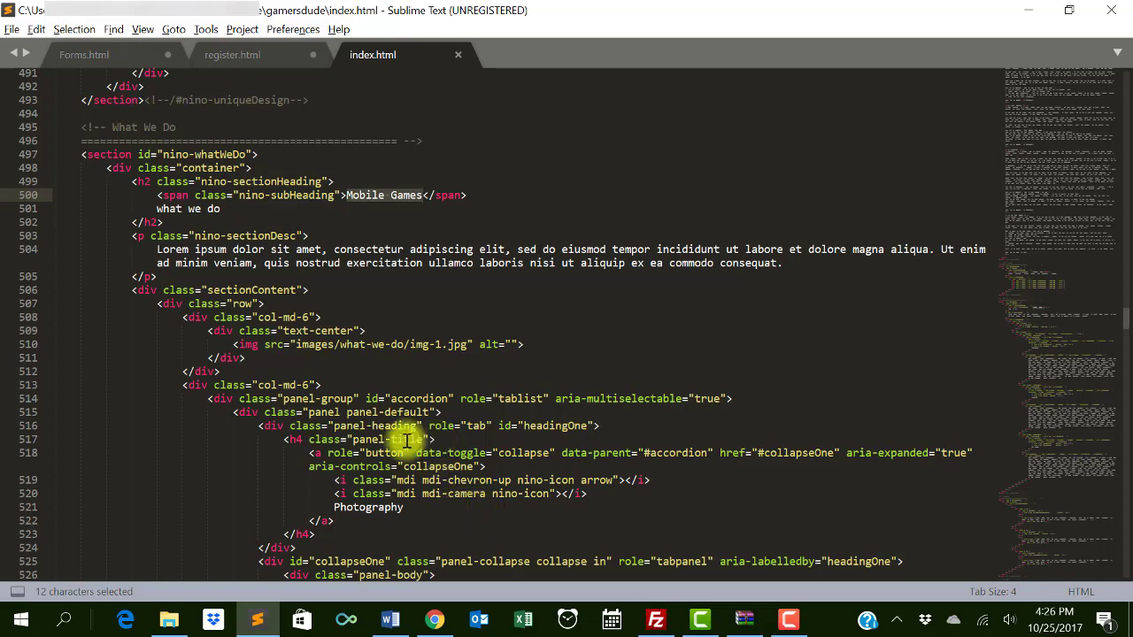
click(434, 621)
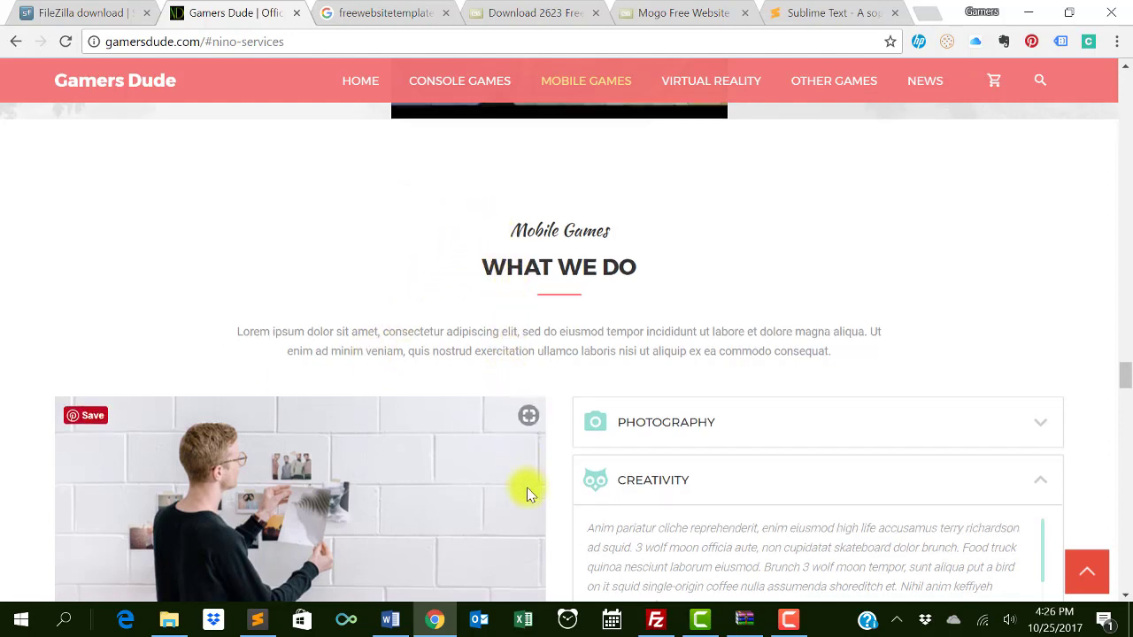
scroll(526, 488, down, 2)
scroll(525, 496, up, 1)
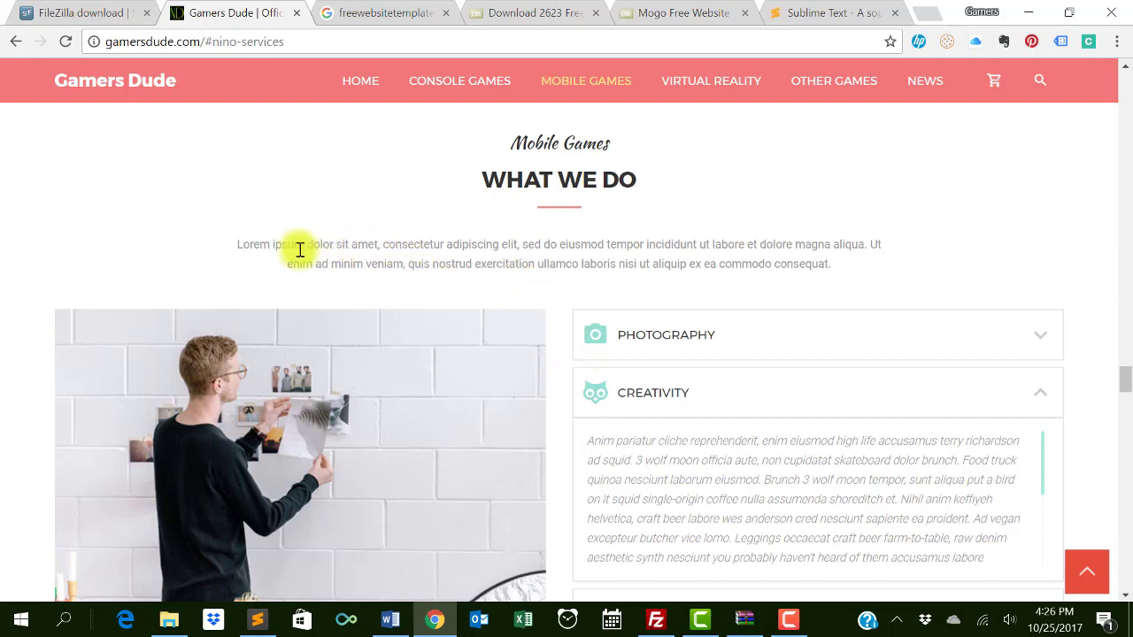
drag(298, 248, 607, 268)
click(535, 268)
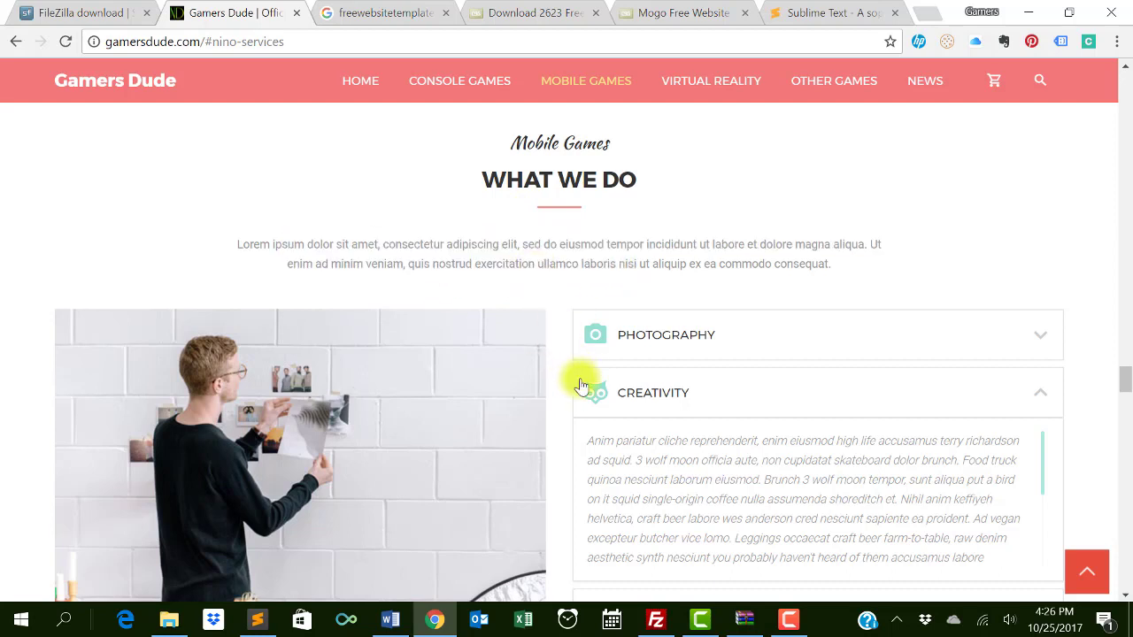
scroll(580, 380, down, 2)
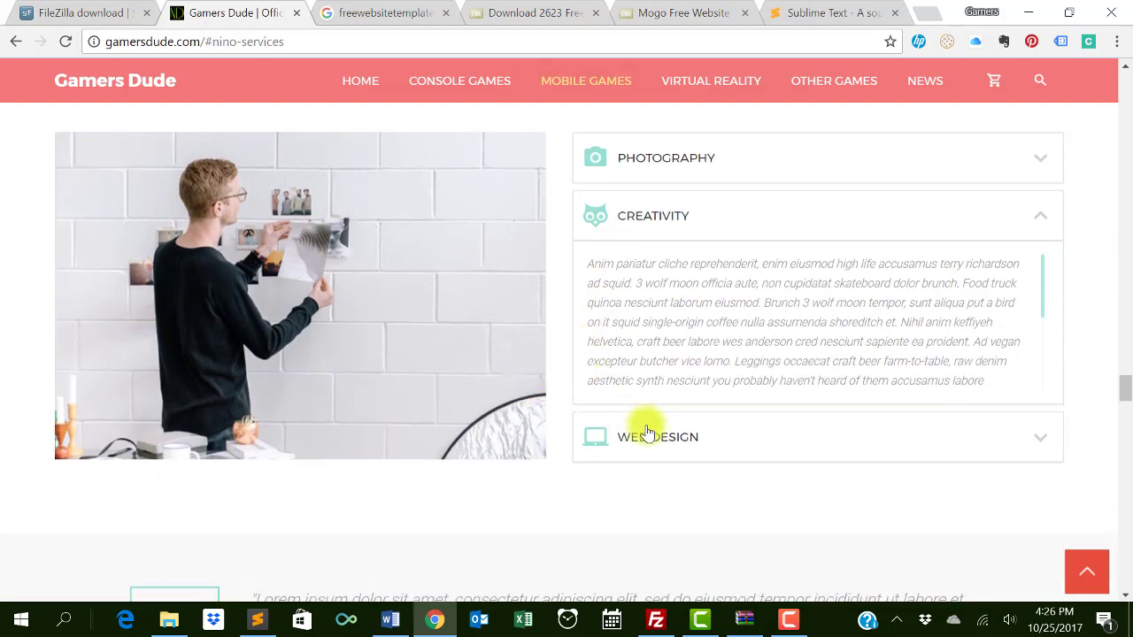
click(731, 446)
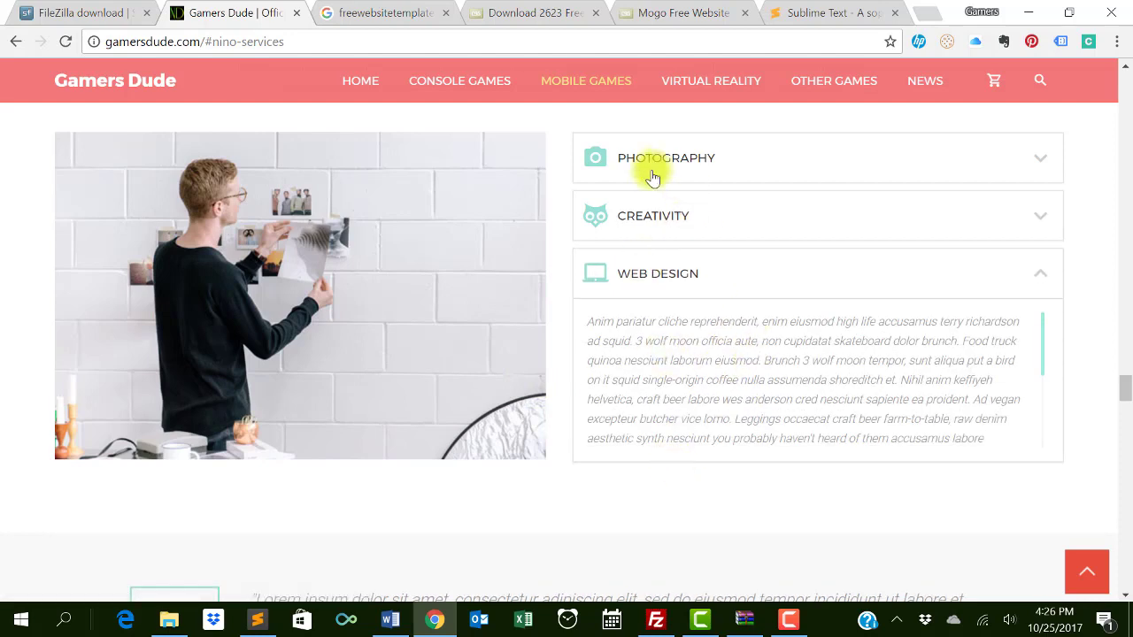
scroll(477, 332, up, 1)
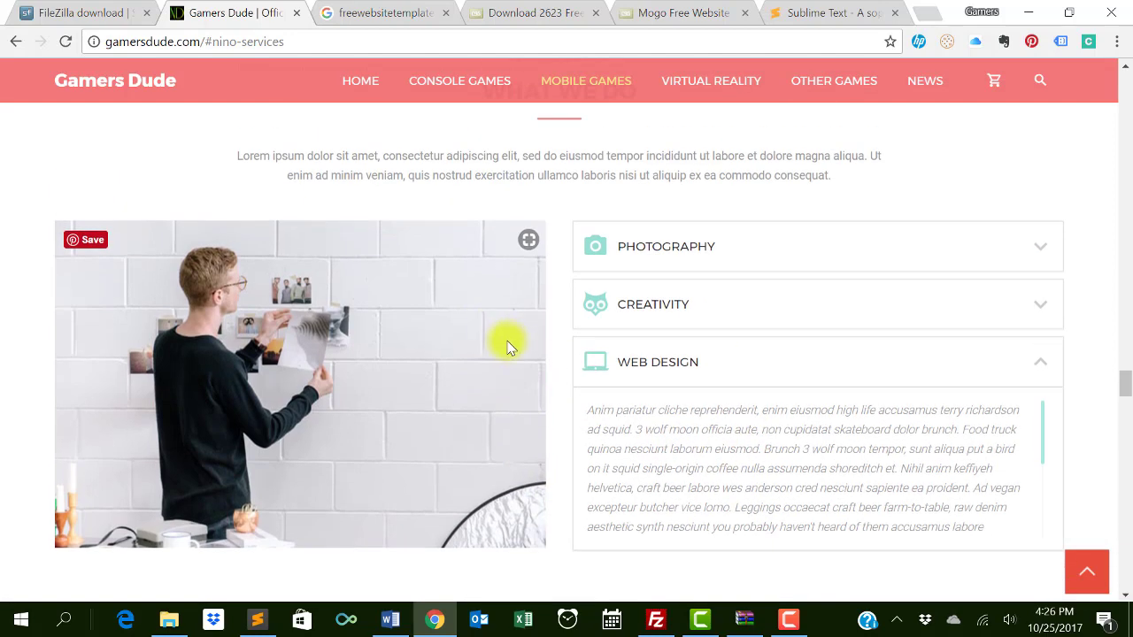
scroll(522, 348, up, 2)
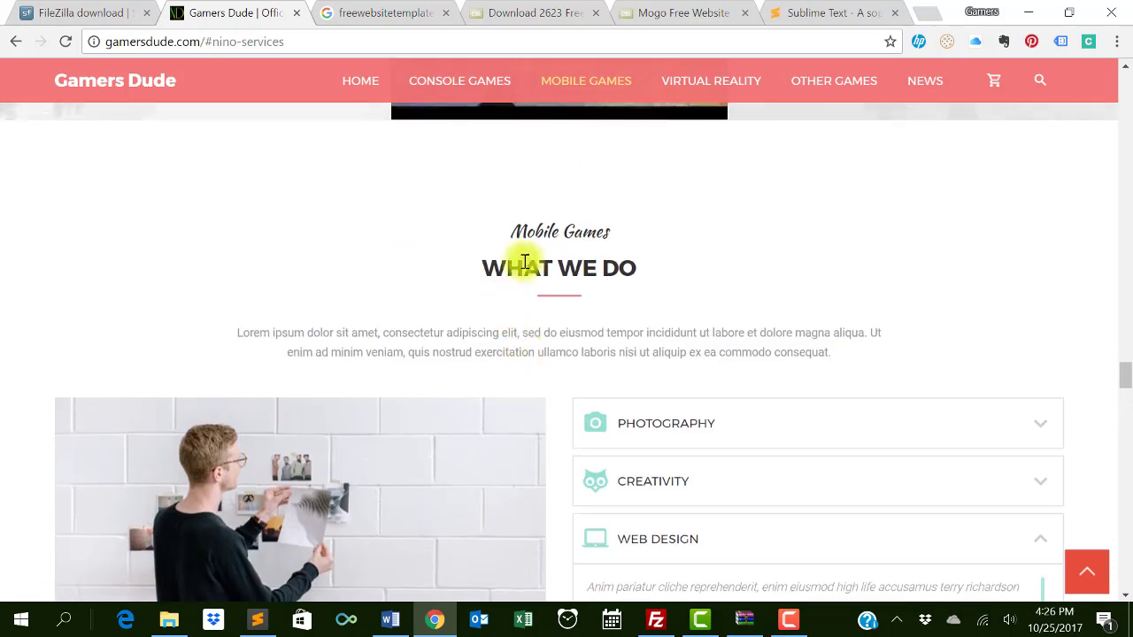
scroll(526, 252, down, 1)
key(alt+Tab)
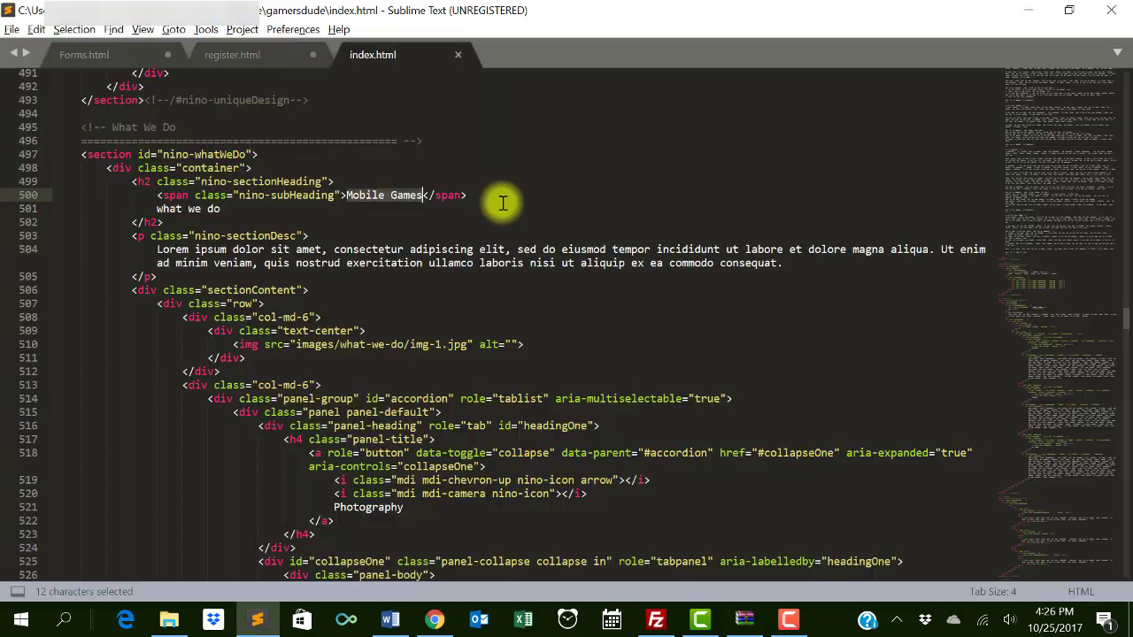
- Change the What We Do subheading to 'Great News About Mobile Game' and the heading to 'what are they?'
click(182, 127)
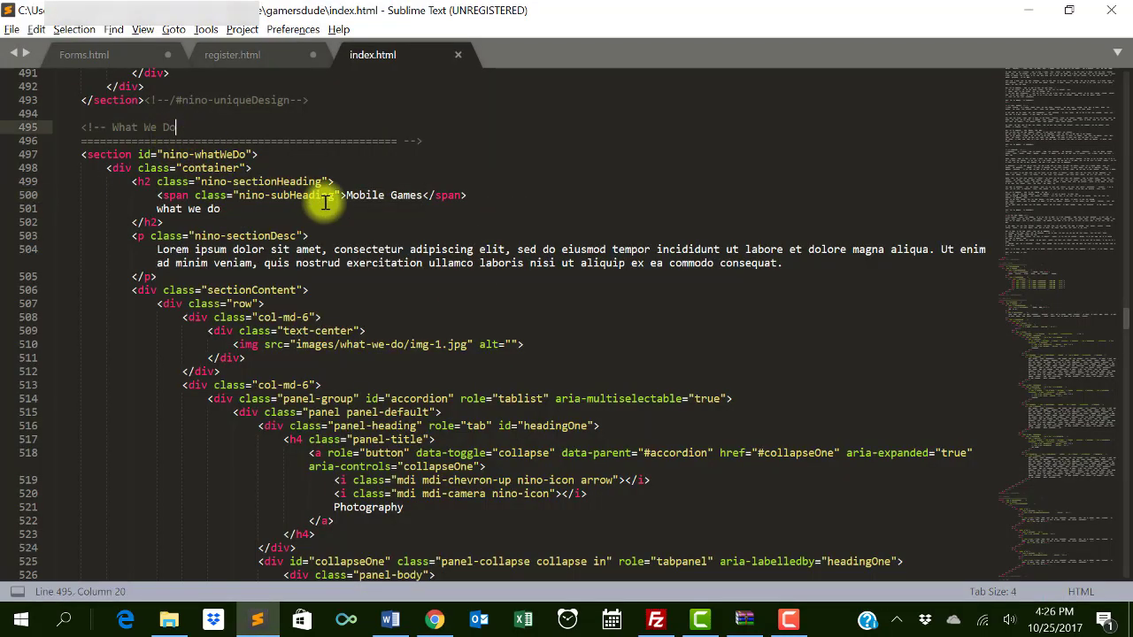
drag(347, 197, 426, 197)
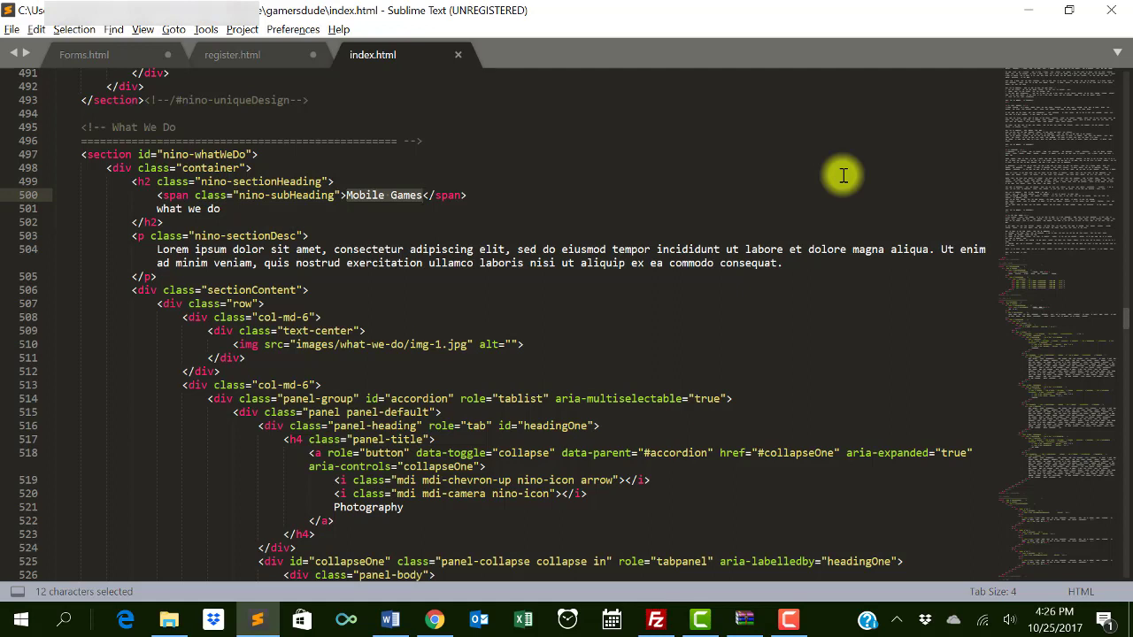
text(Great News About)
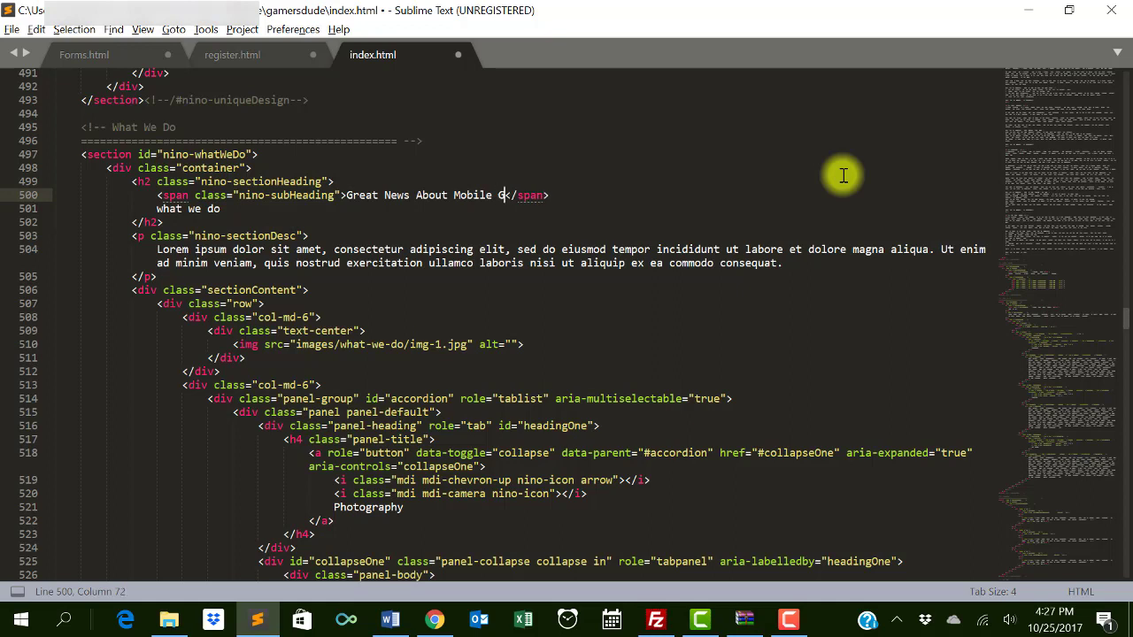
key(Down)
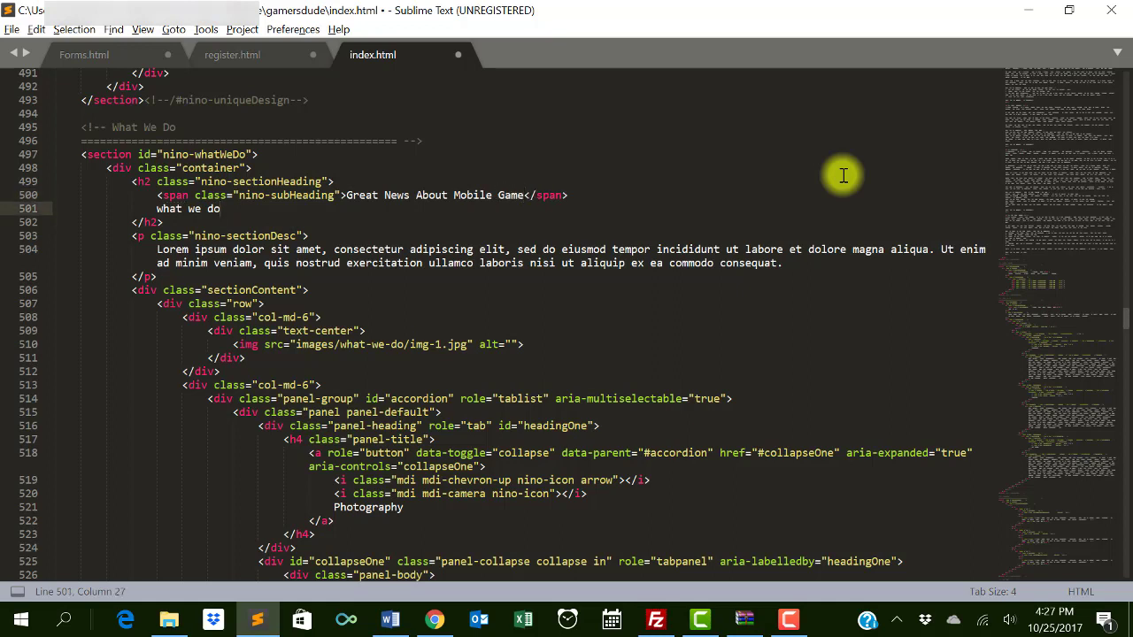
key(ctrl+shift+Left)
key(ctrl+shift+Left)
key(ctrl+shift+Left)
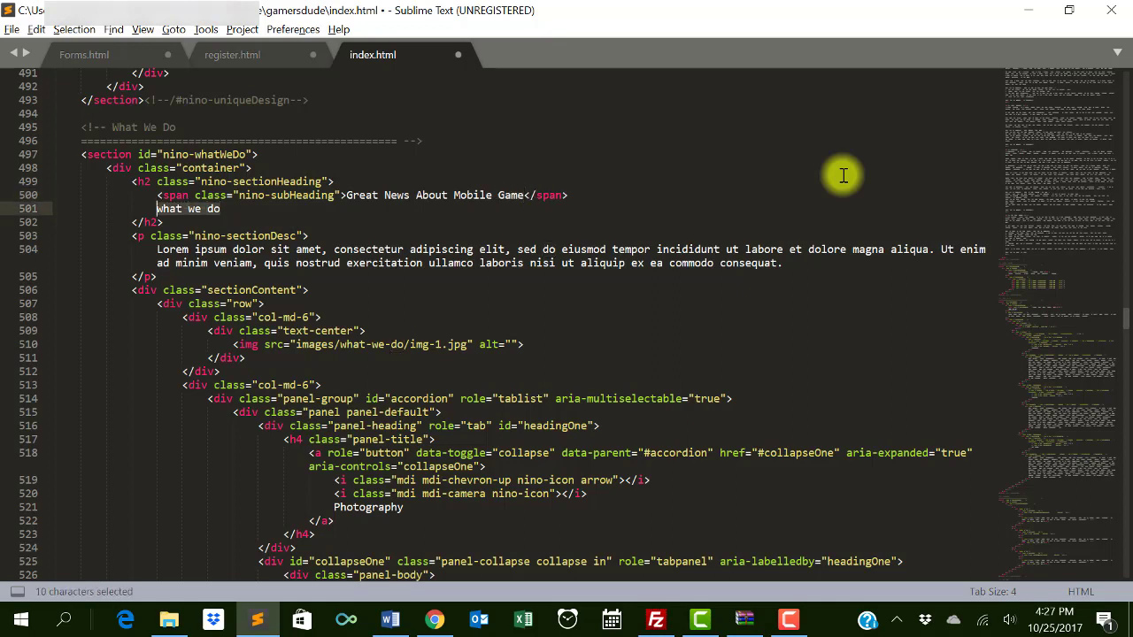
text(wha)
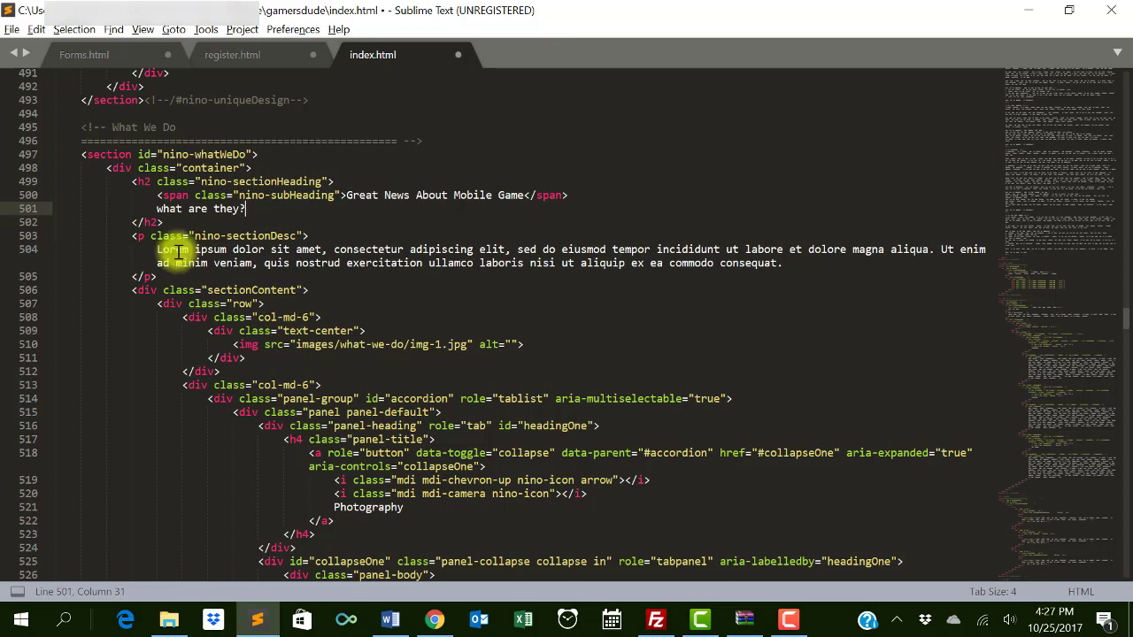
- Replace the Lorem ipsum description with 'Mobile Game is Great.' and select the Photography accordion title
click(155, 250)
drag(155, 250, 776, 265)
text(Mobile Game is Great.)
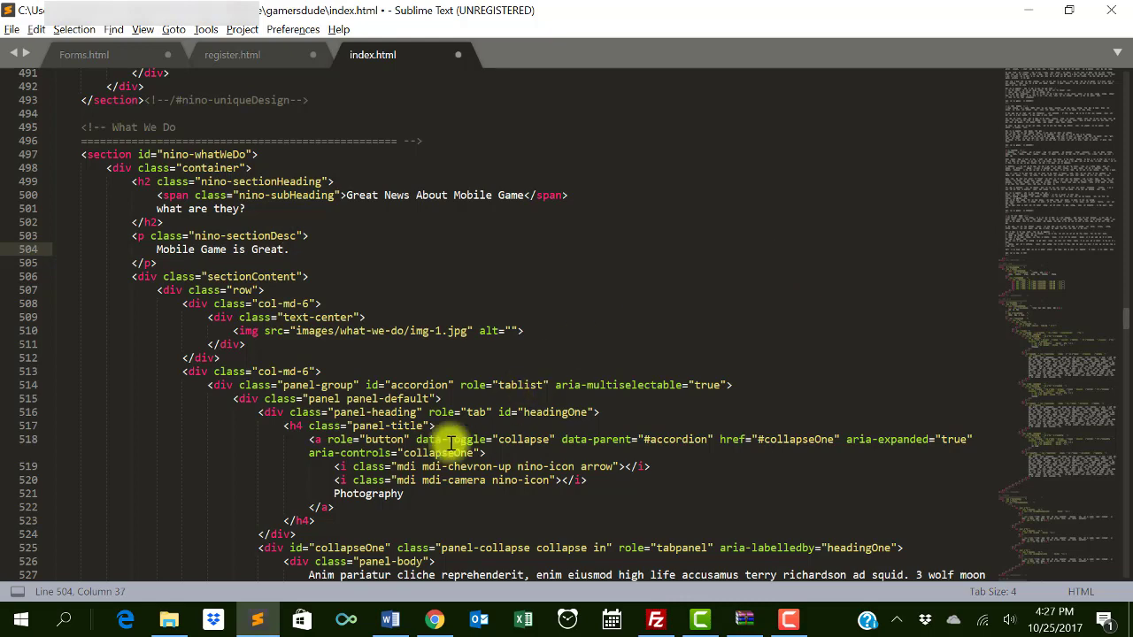
scroll(396, 405, down, 3)
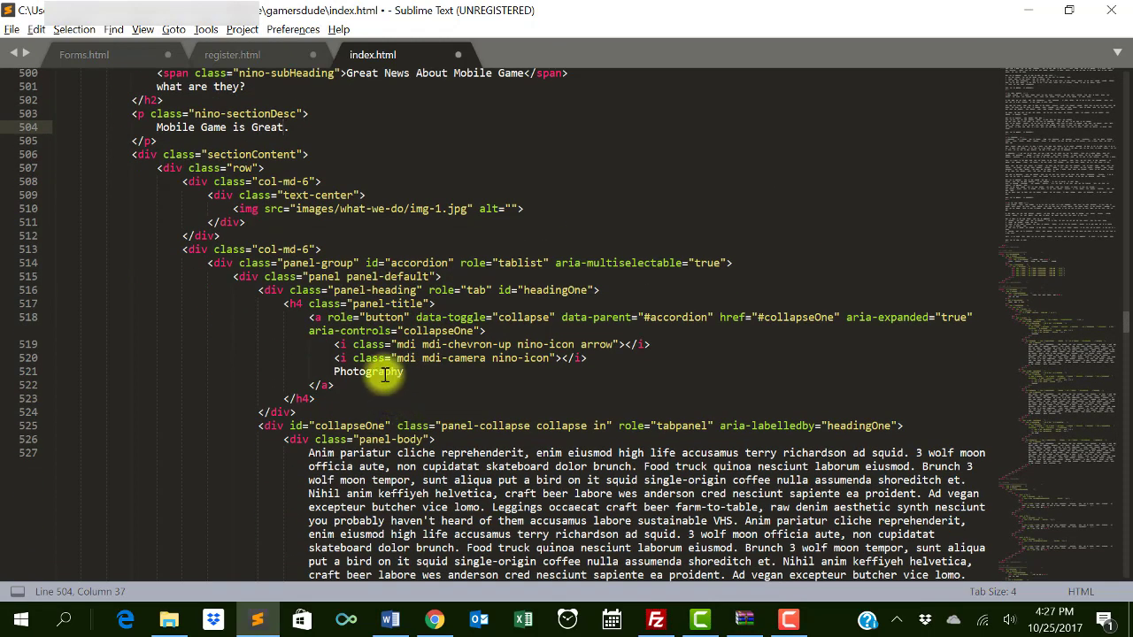
double_click(380, 368)
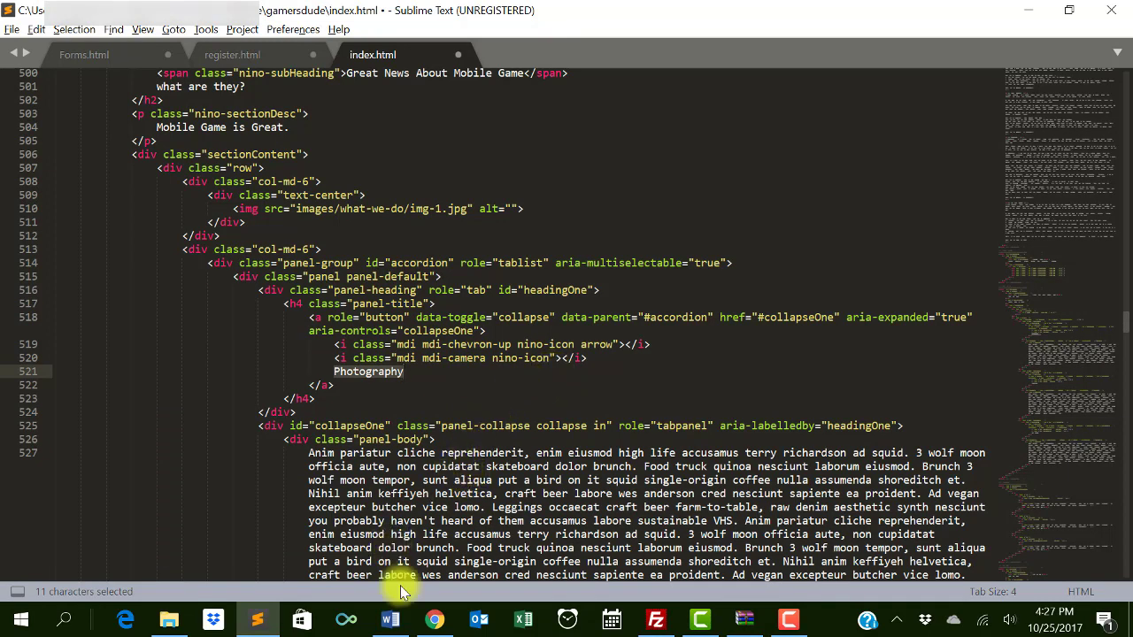
click(390, 618)
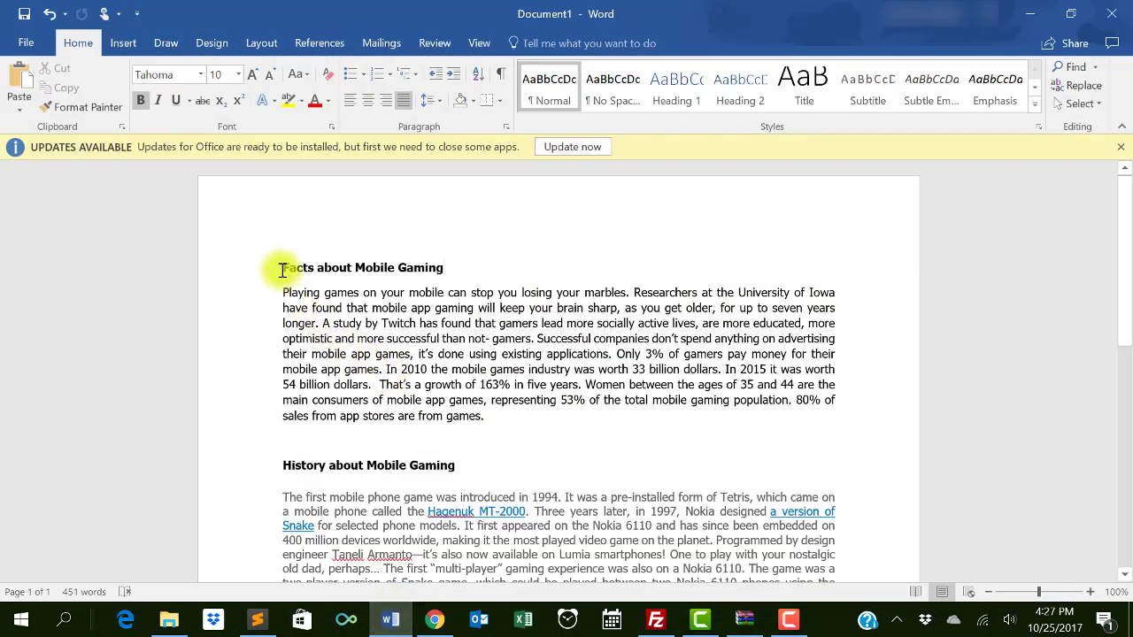
- Replace Photography with 'Facts about Mobile Gaming' and its placeholder with the Word facts paragraph
drag(282, 268, 423, 269)
key(ctrl+c)
key(alt+Tab)
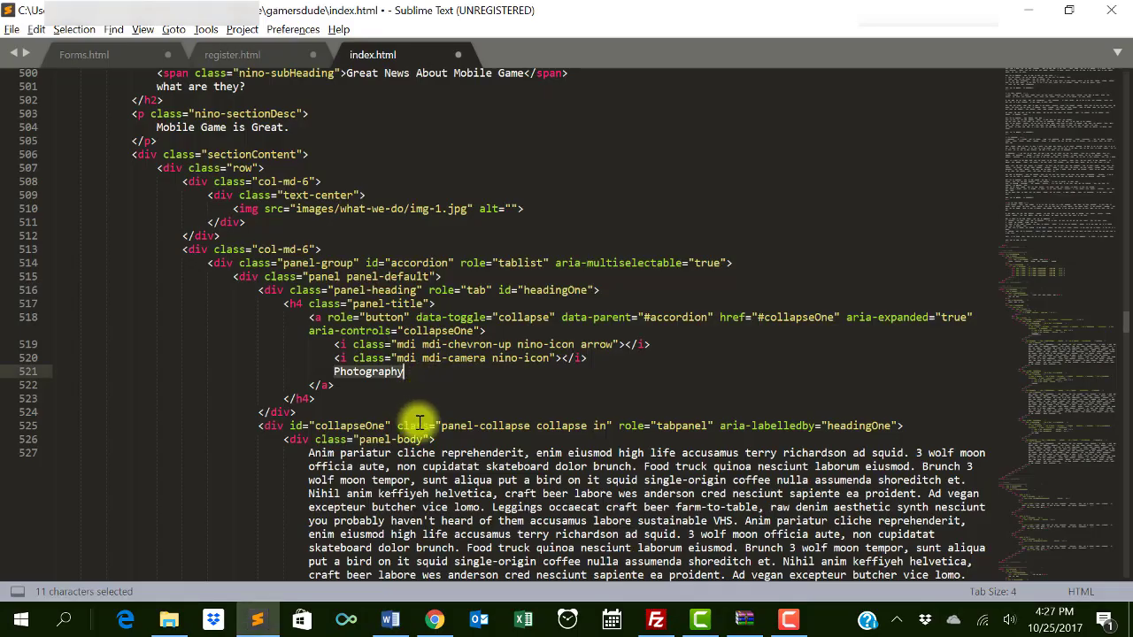
key(ctrl+v)
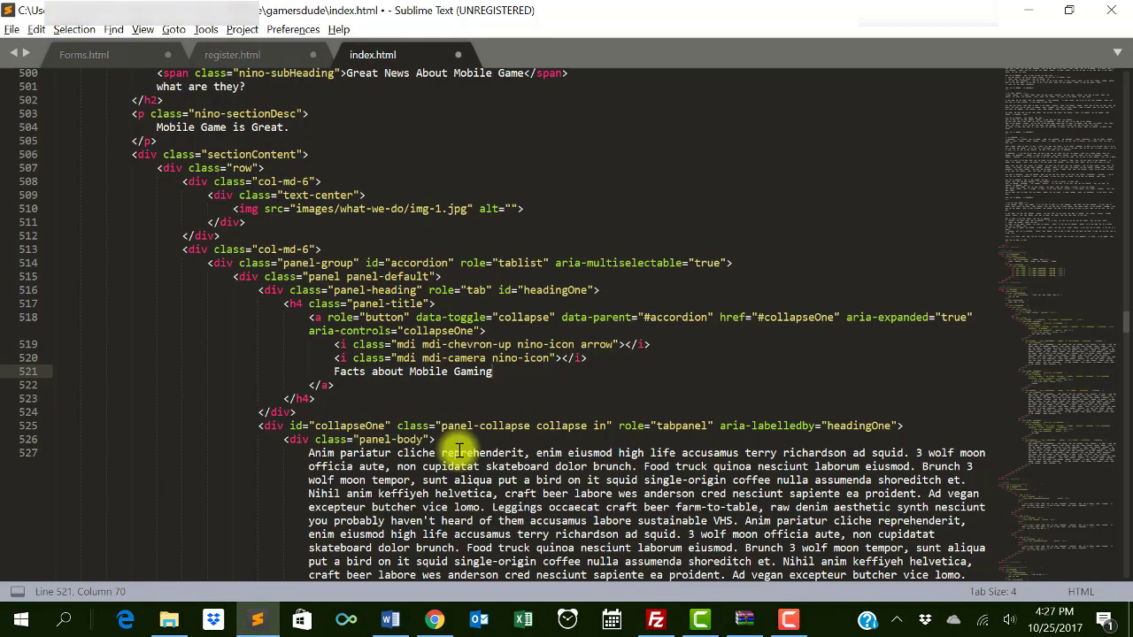
scroll(376, 437, down, 3)
key(alt+Tab)
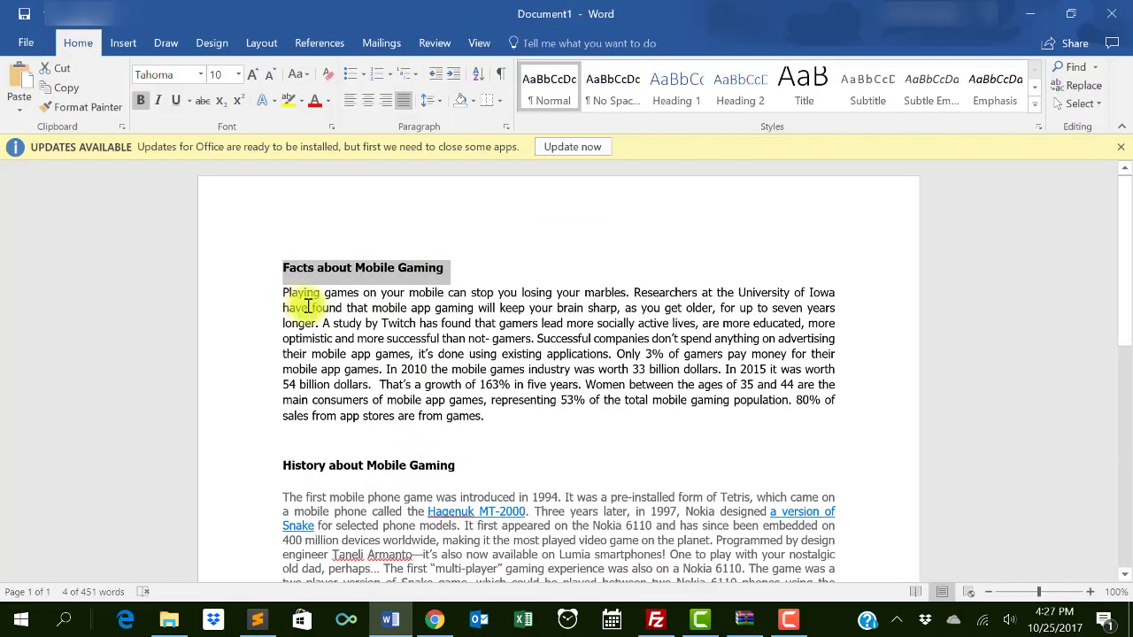
drag(301, 295, 482, 414)
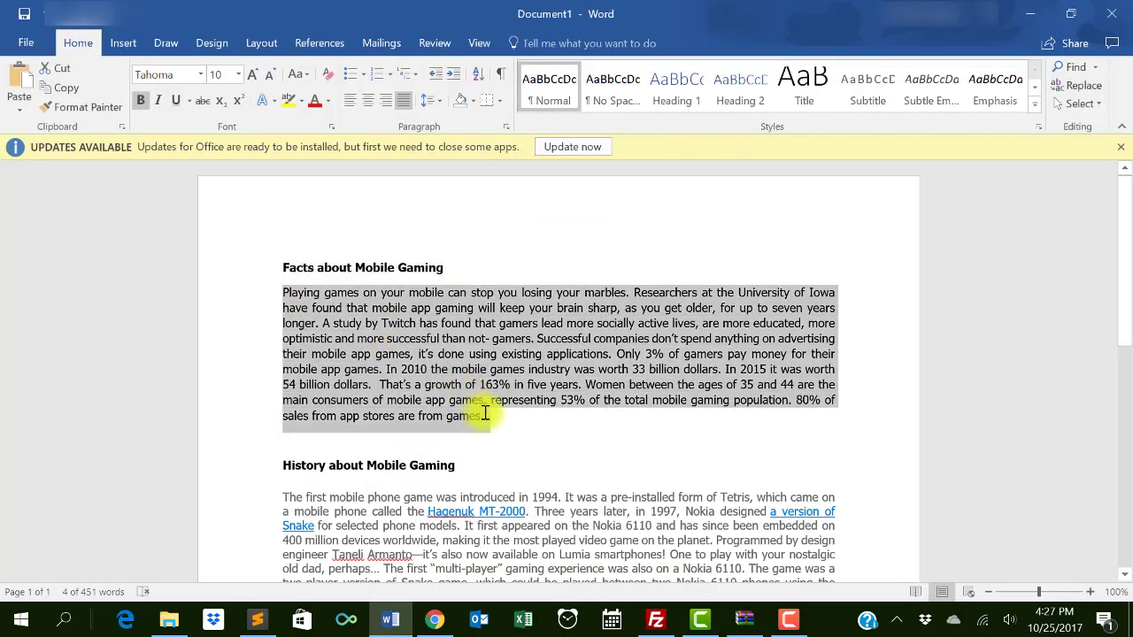
key(ctrl+c)
key(alt+Tab)
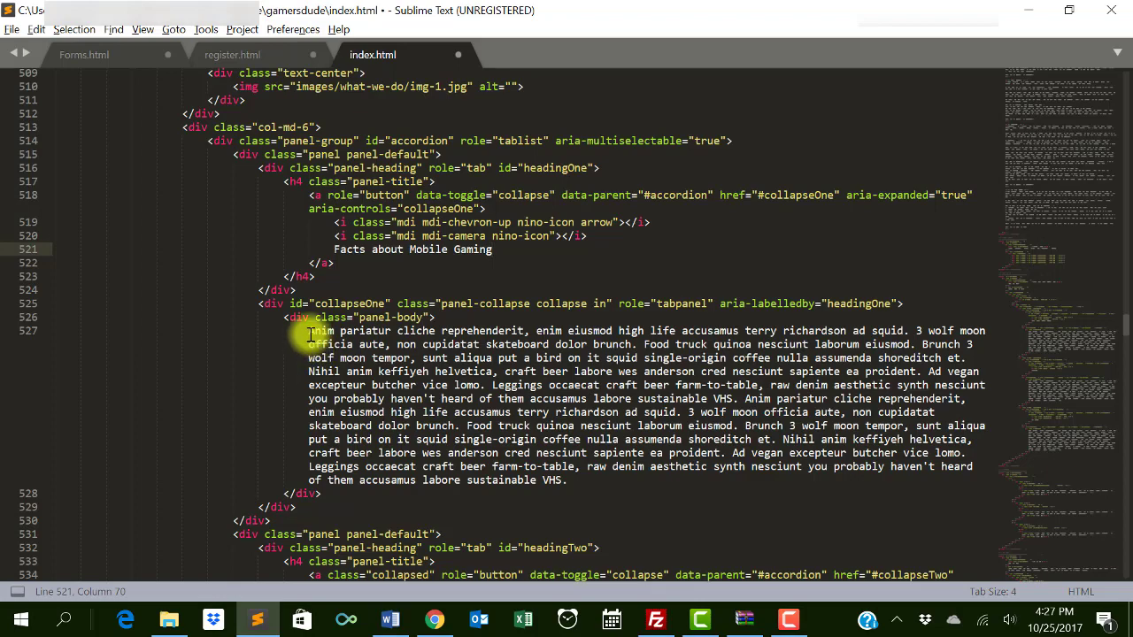
drag(309, 331, 569, 479)
key(ctrl+v)
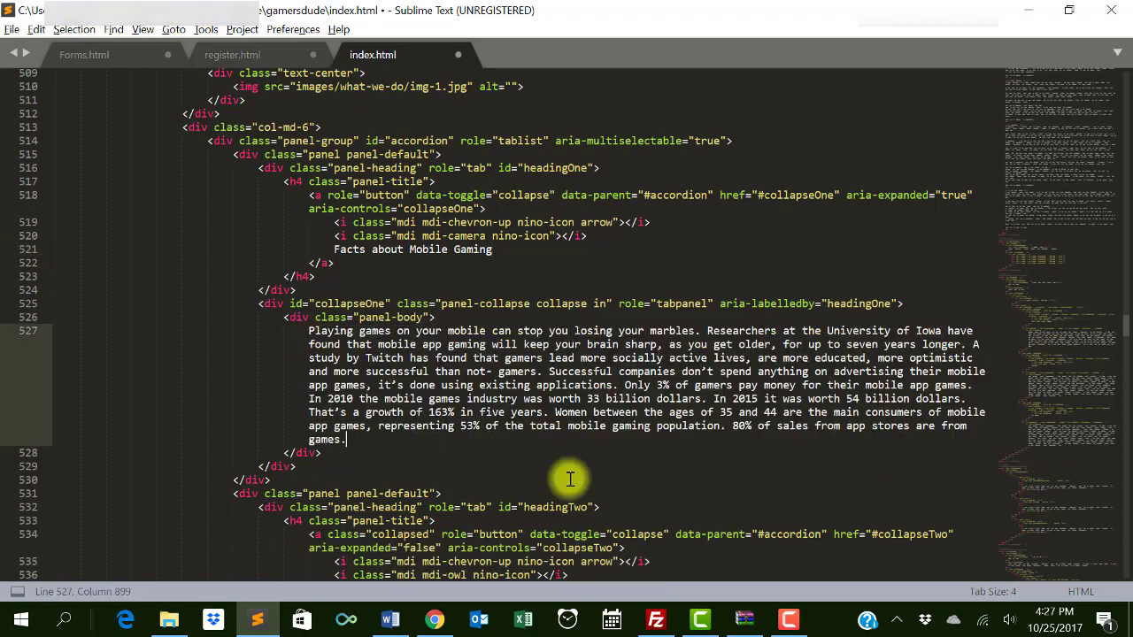
scroll(390, 483, down, 3)
scroll(389, 483, down, 3)
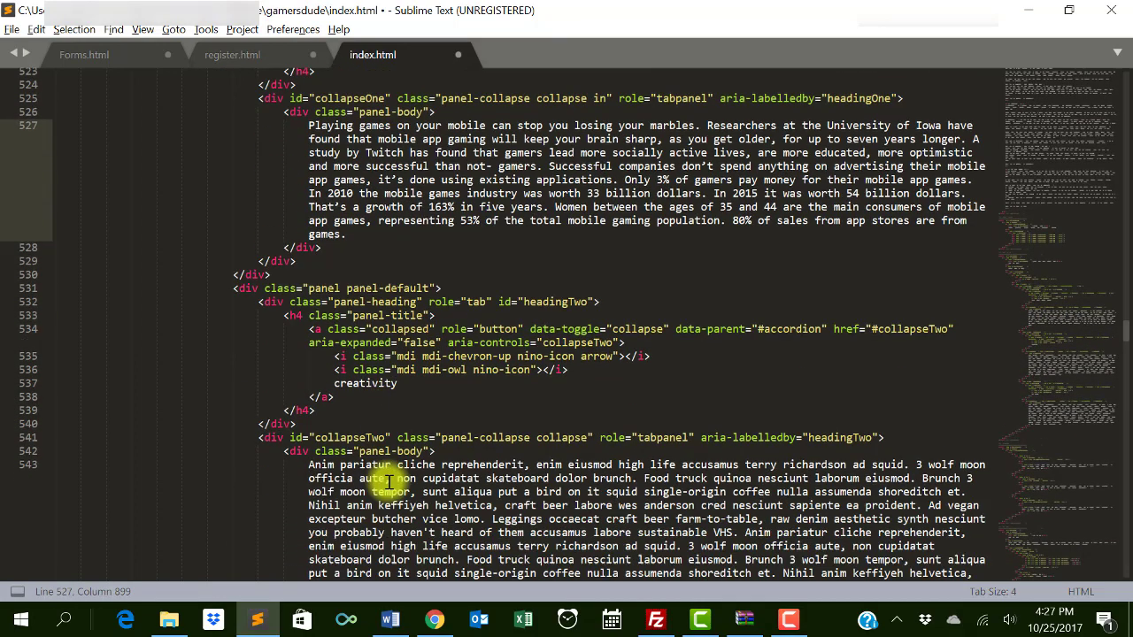
- Replace 'creativity' with 'History about Mobile Gaming' and its placeholder with the mobile phone history paragraph
key(alt+Tab)
scroll(384, 498, down, 2)
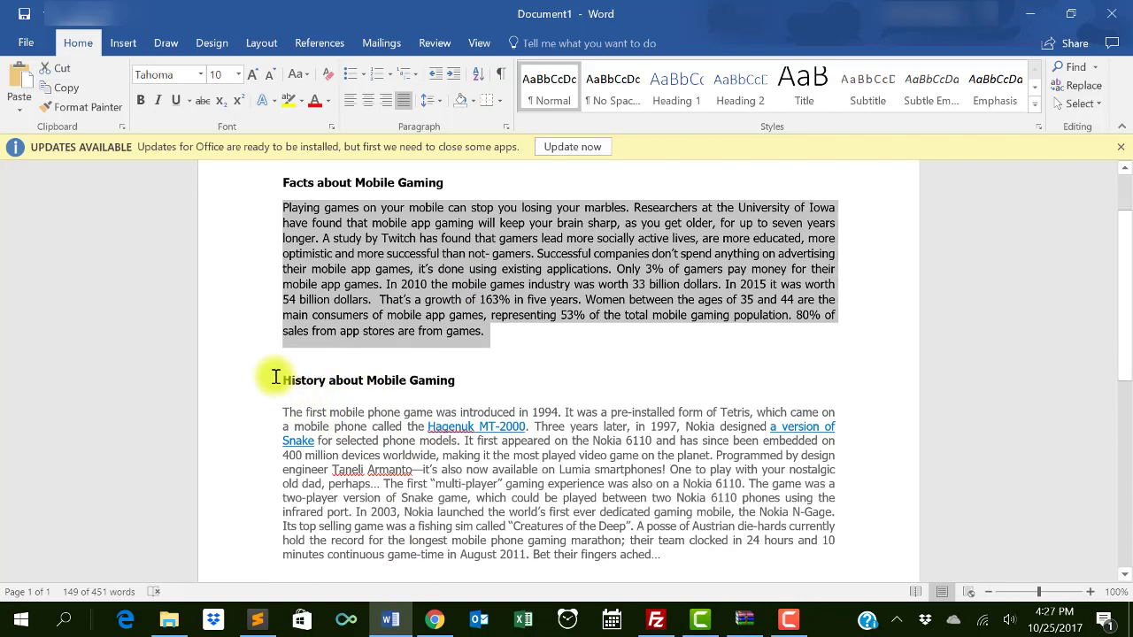
drag(275, 381, 425, 381)
key(ctrl+c)
key(alt+Tab)
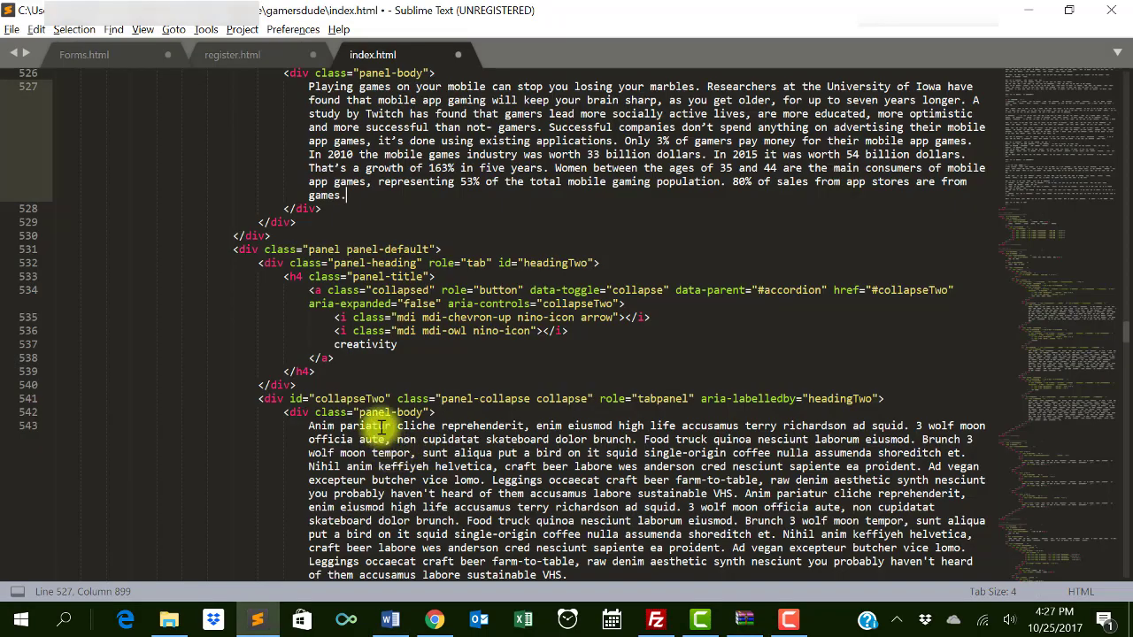
double_click(363, 345)
key(ctrl+v)
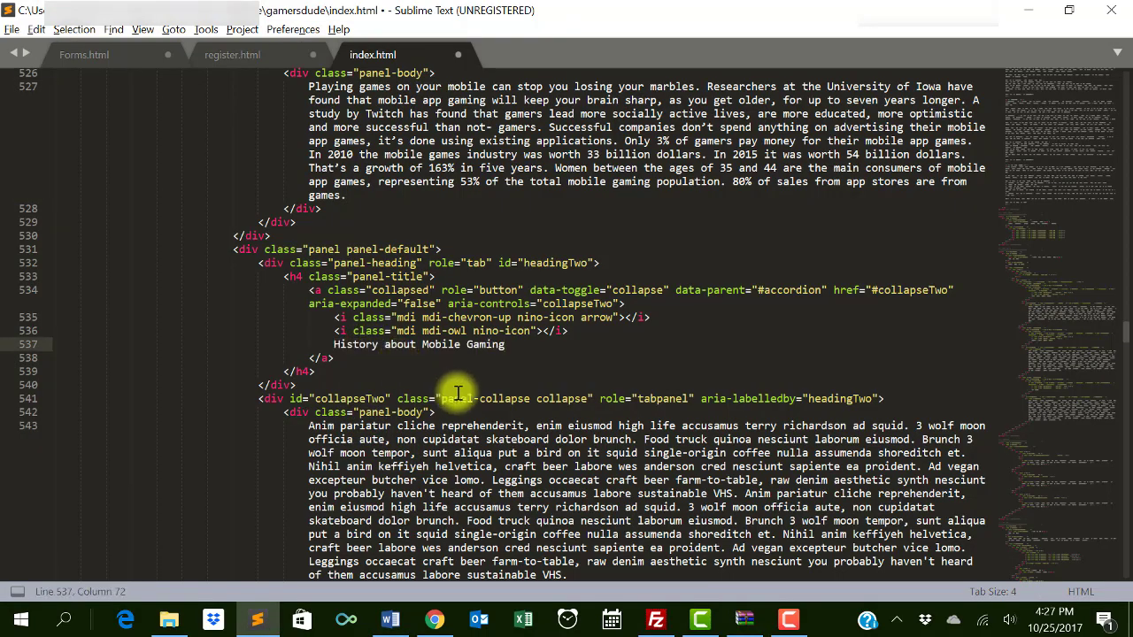
scroll(445, 395, down, 5)
key(alt+Tab)
scroll(409, 458, down, 3)
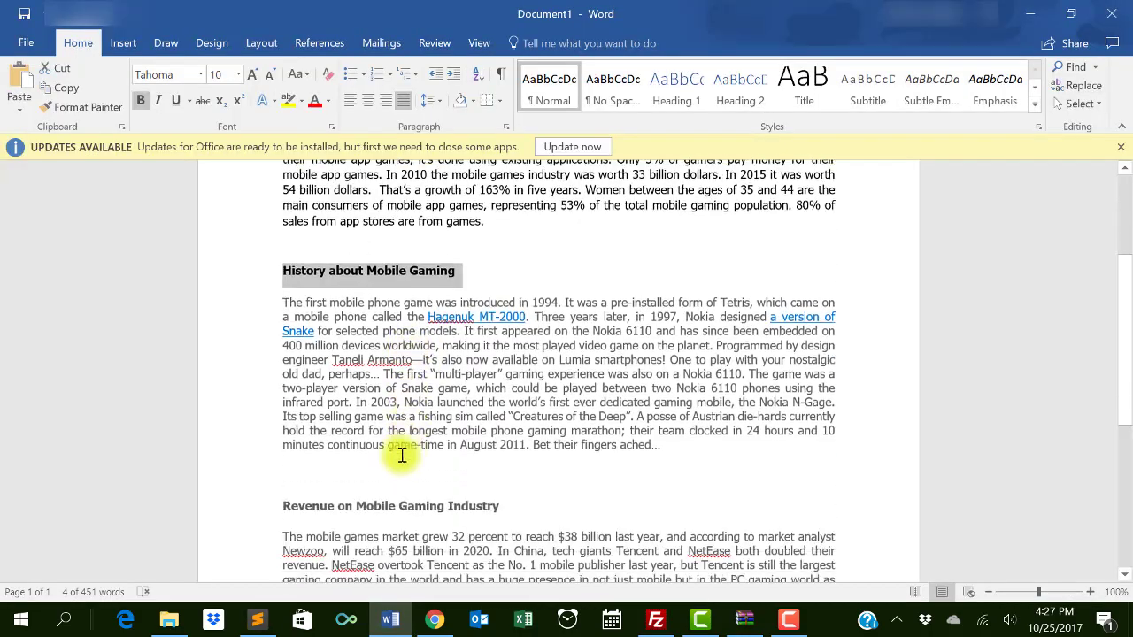
drag(285, 285, 663, 423)
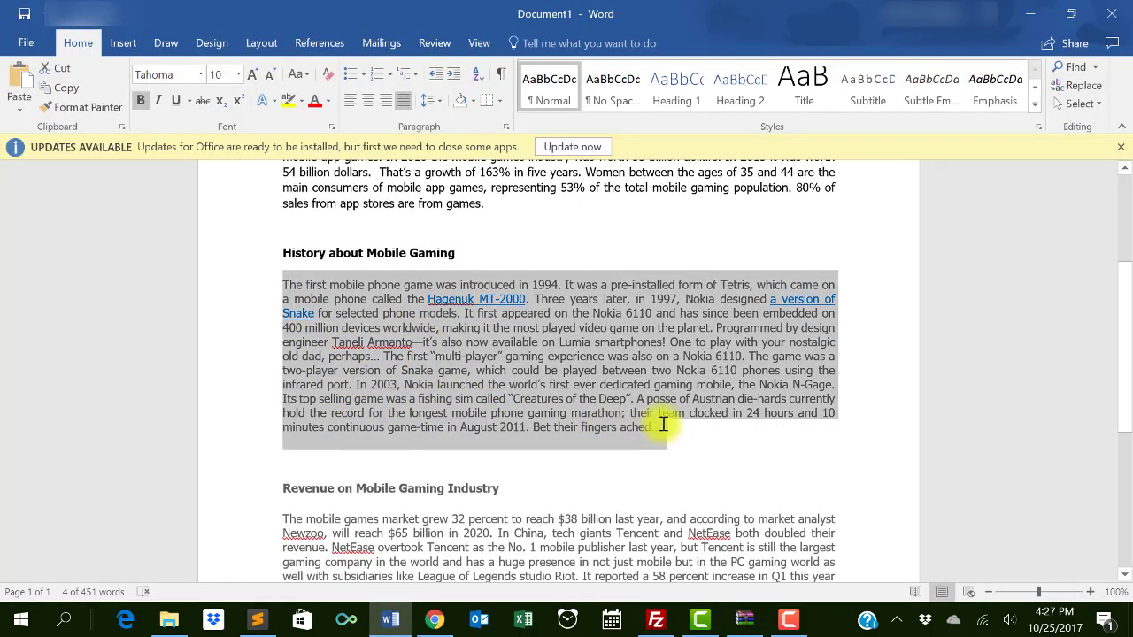
key(ctrl+c)
key(alt+Tab)
drag(308, 263, 575, 408)
key(ctrl+v)
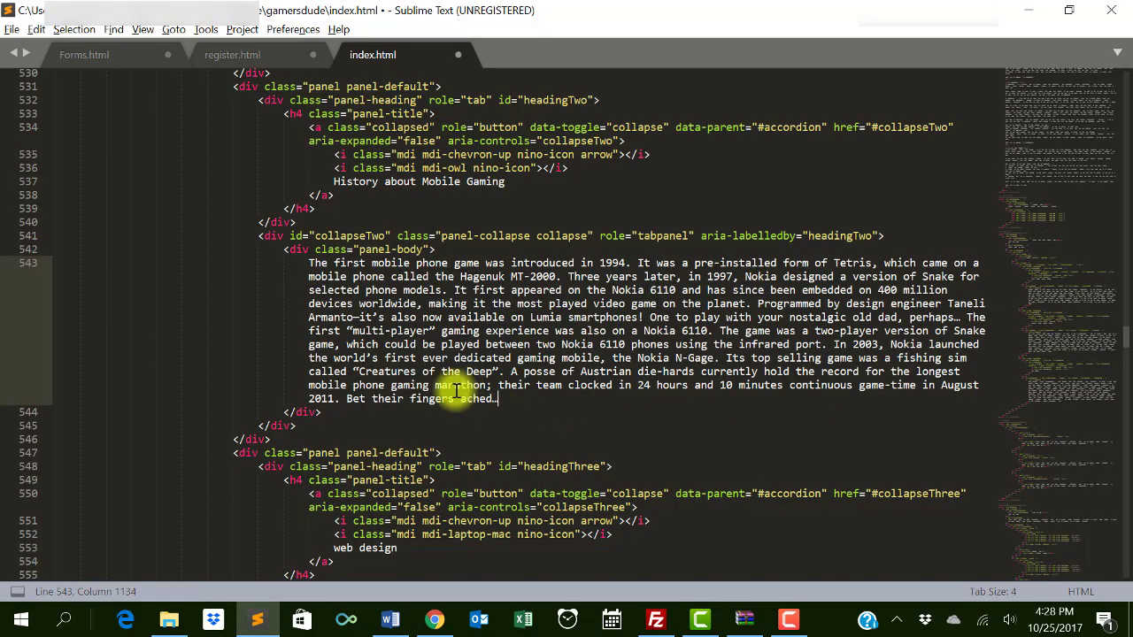
- Replace the 'web design' heading with 'Revenue on Mobile Gaming Industry' copied from Word
key(alt+Tab)
scroll(450, 392, down, 4)
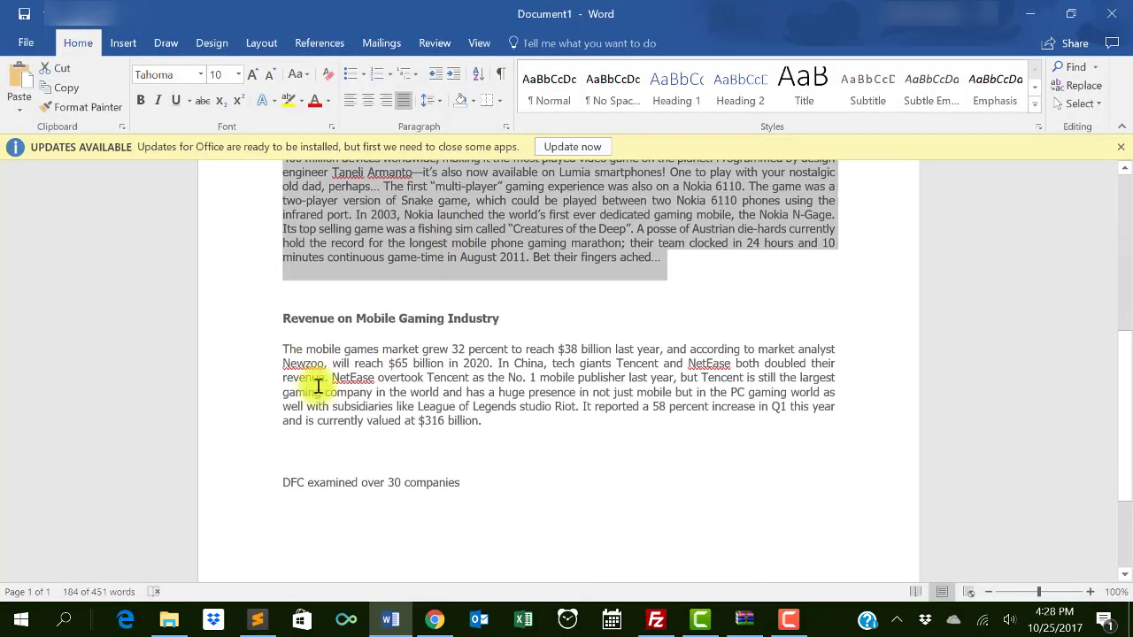
drag(284, 316, 505, 324)
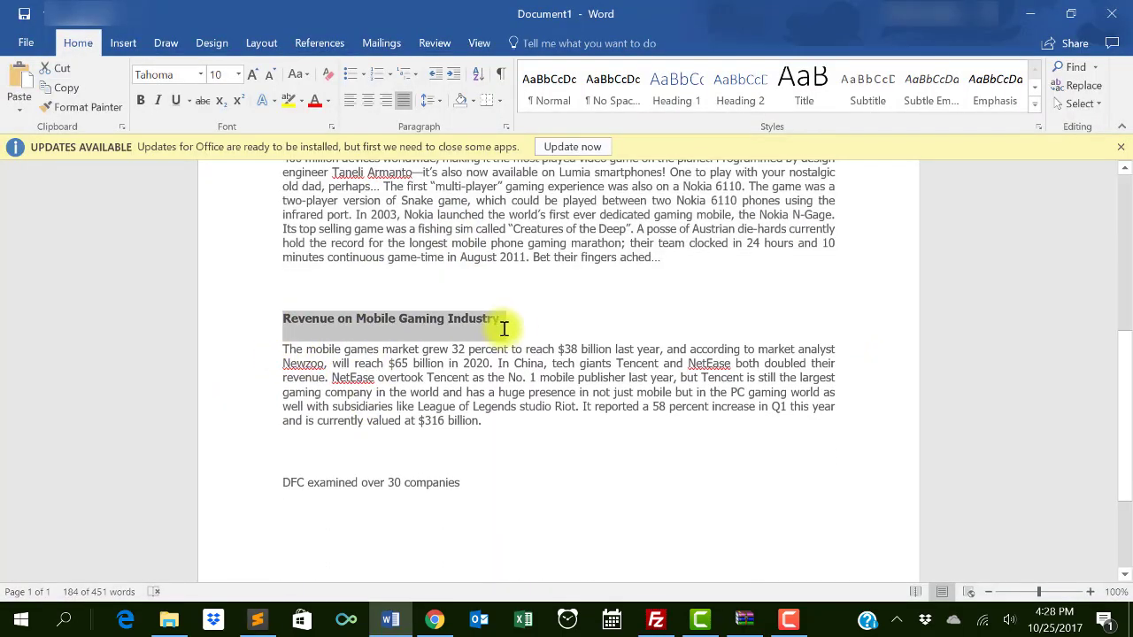
key(alt+Tab)
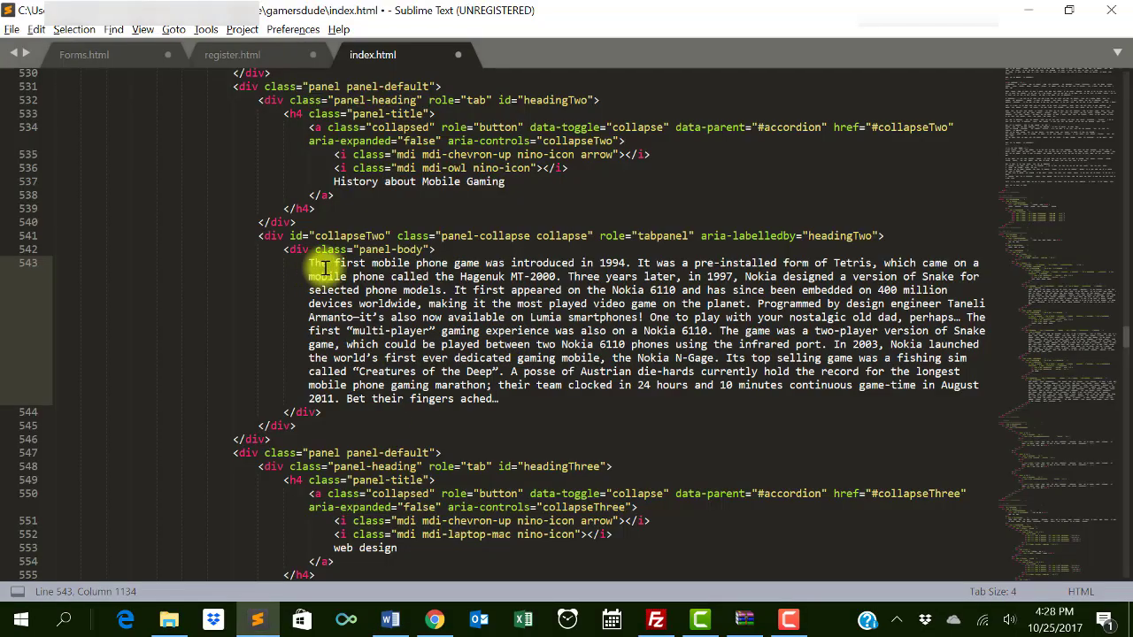
scroll(398, 452, down, 3)
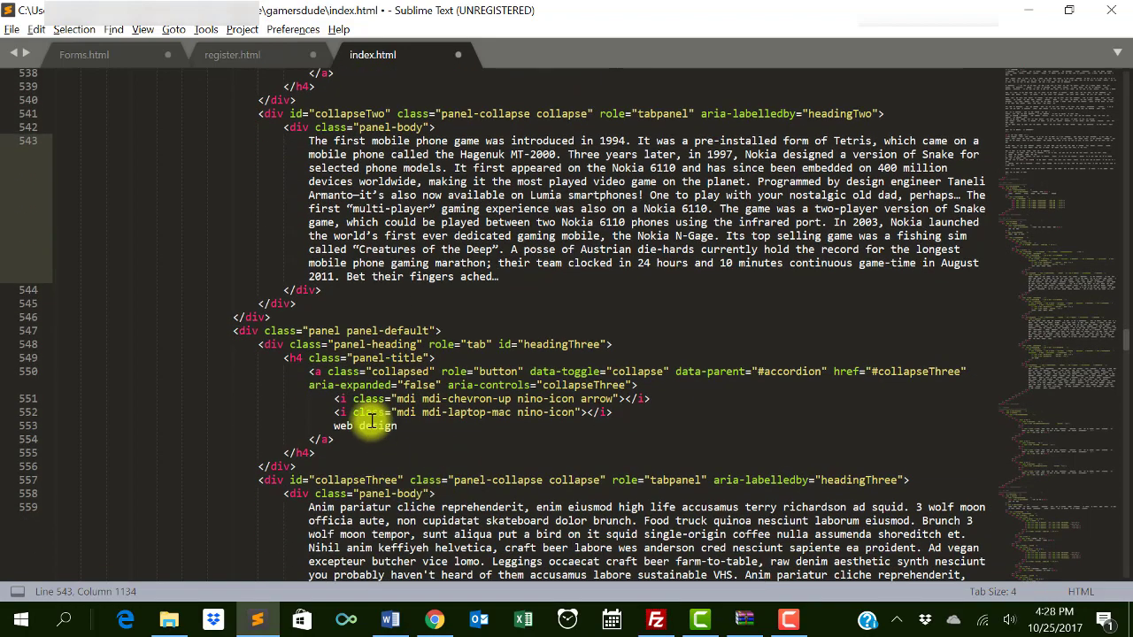
click(340, 426)
double_click(340, 426)
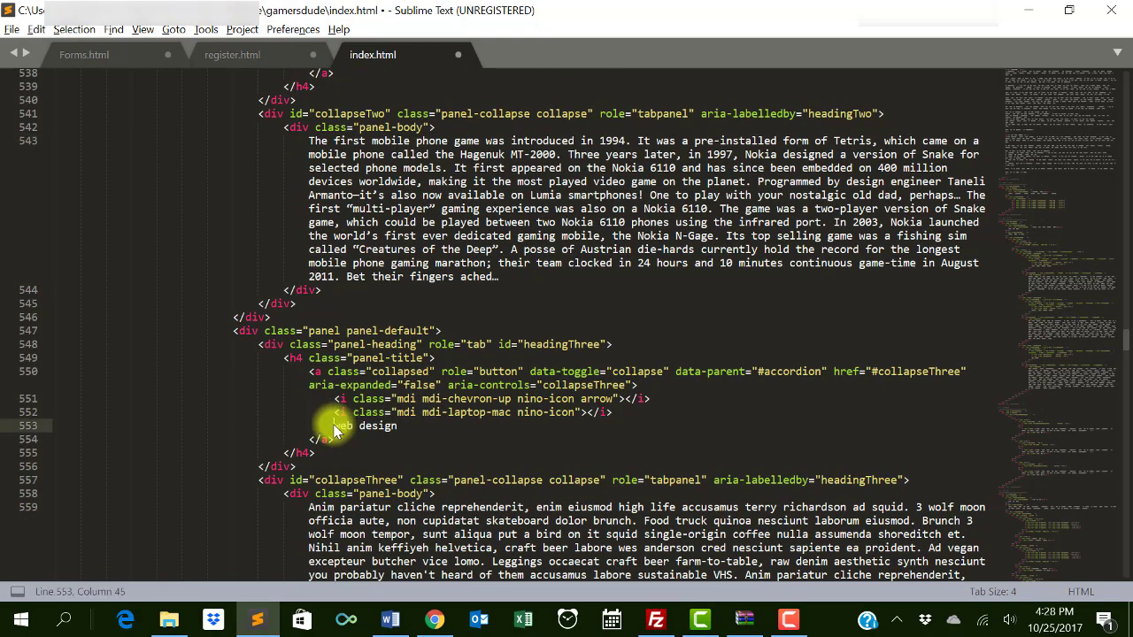
mouse_move(334, 426)
mouse_down()
mouse_move(397, 426)
mouse_move(335, 426)
mouse_up()
click(397, 426)
key(ctrl+v)
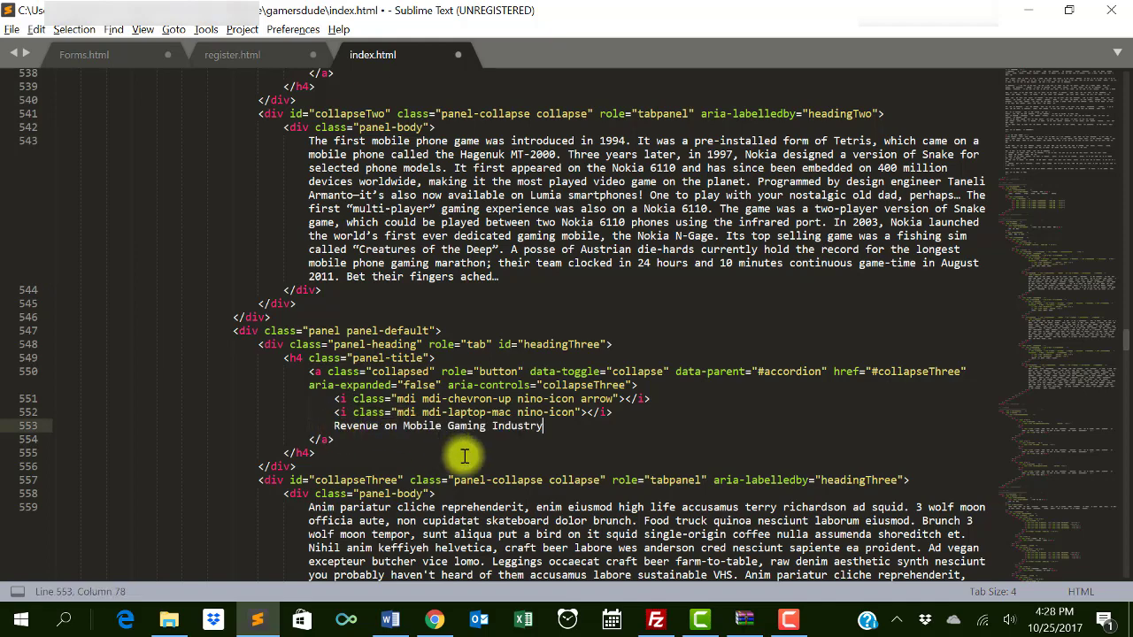
scroll(336, 428, down, 3)
- Paste the mobile games market revenue paragraph over the third panel's placeholder and save index.html
click(390, 619)
click(286, 351)
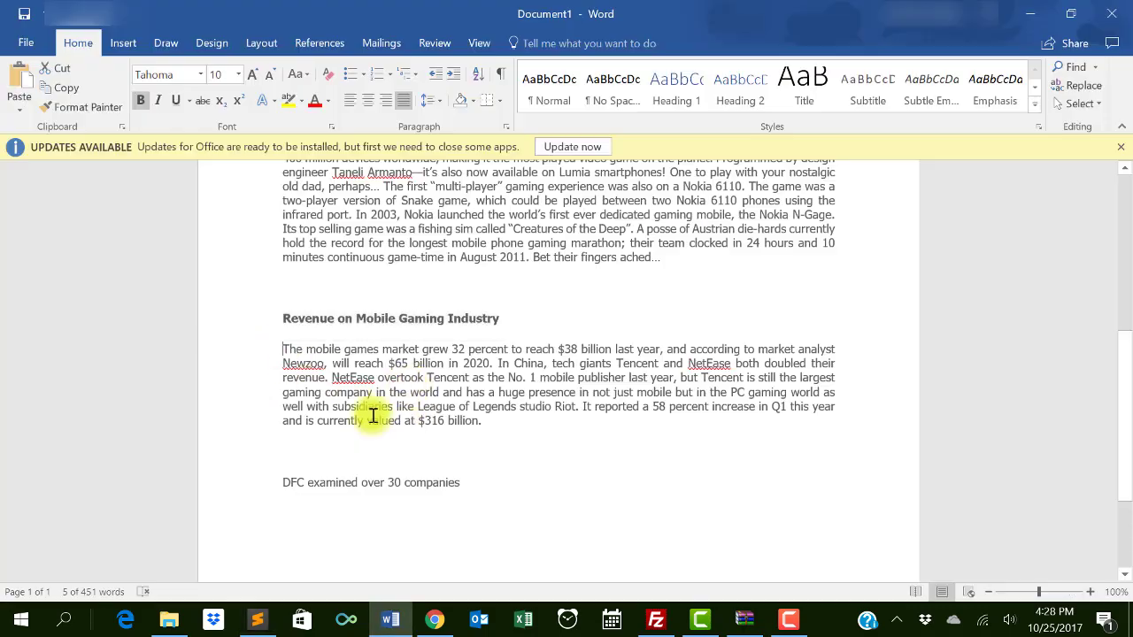
shift+click(509, 423)
key(alt+Tab)
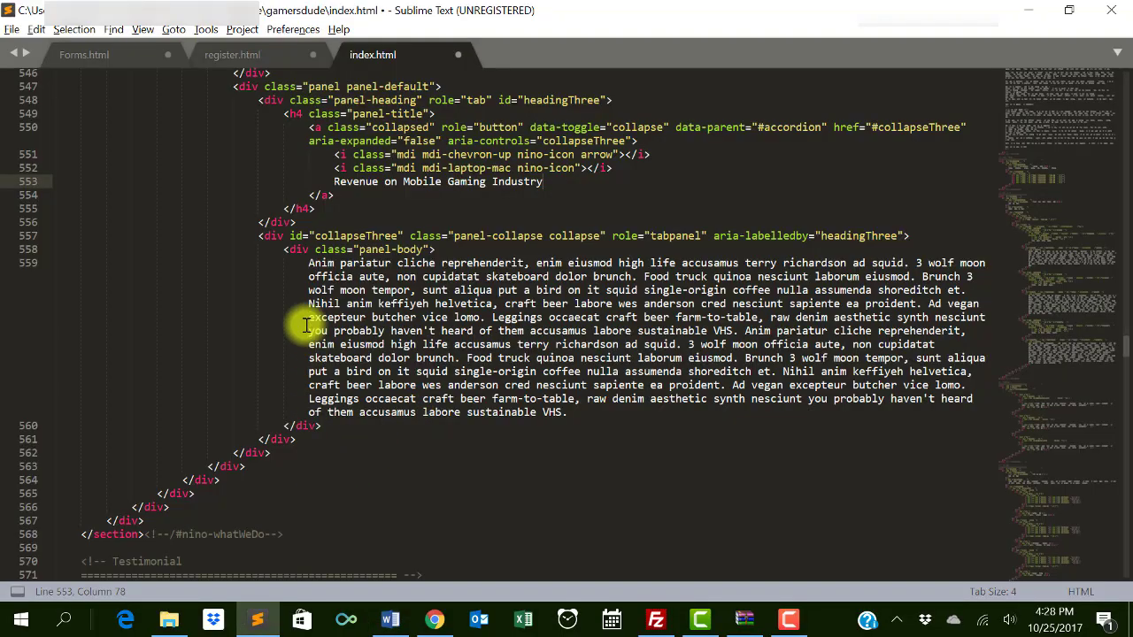
click(311, 270)
drag(518, 376, 569, 409)
key(ctrl+v)
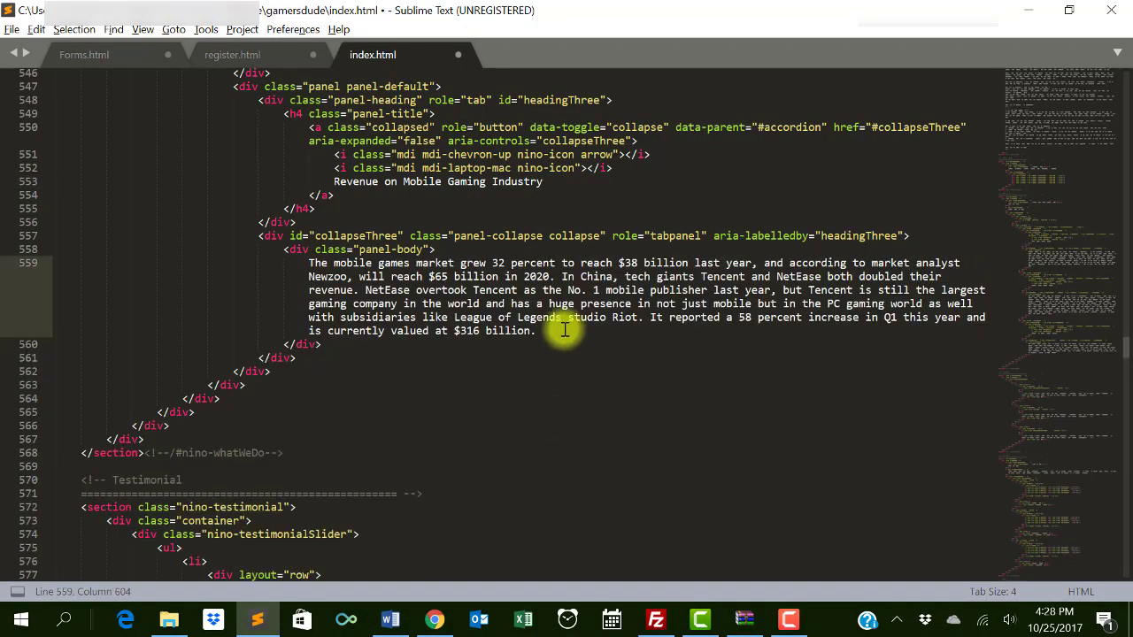
key(alt+Tab)
key(alt+Tab)
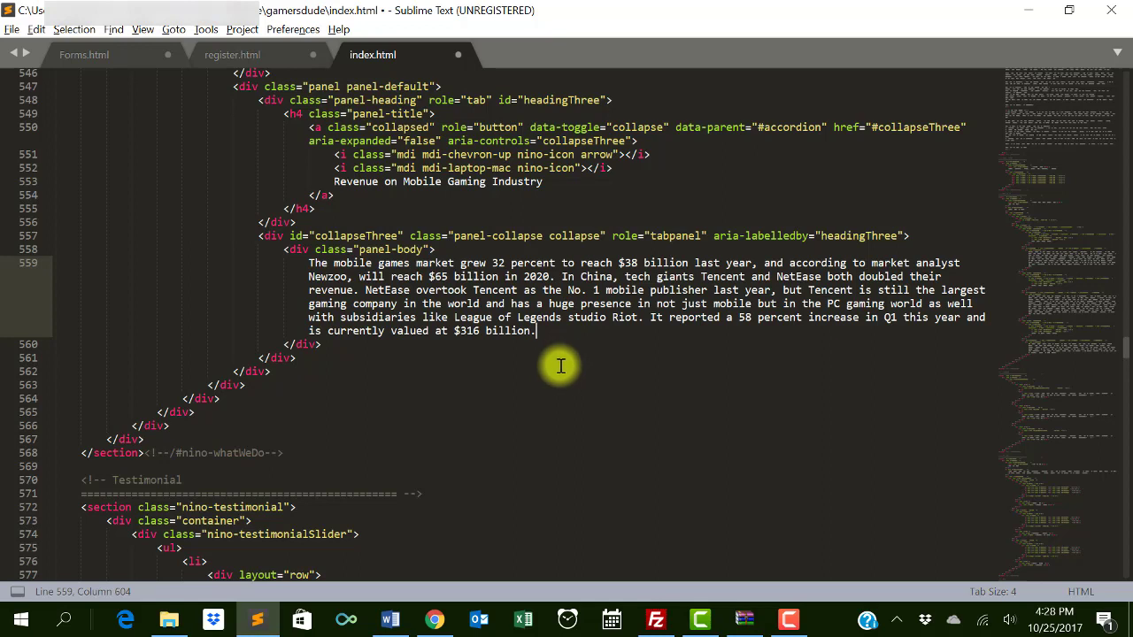
key(ctrl+s)
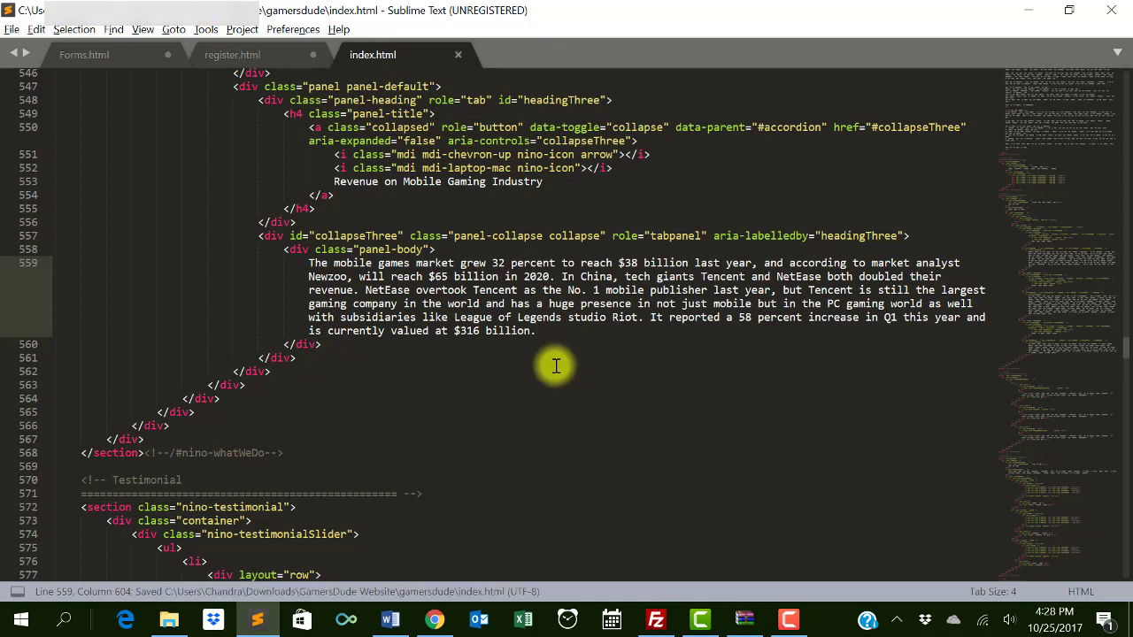
click(656, 620)
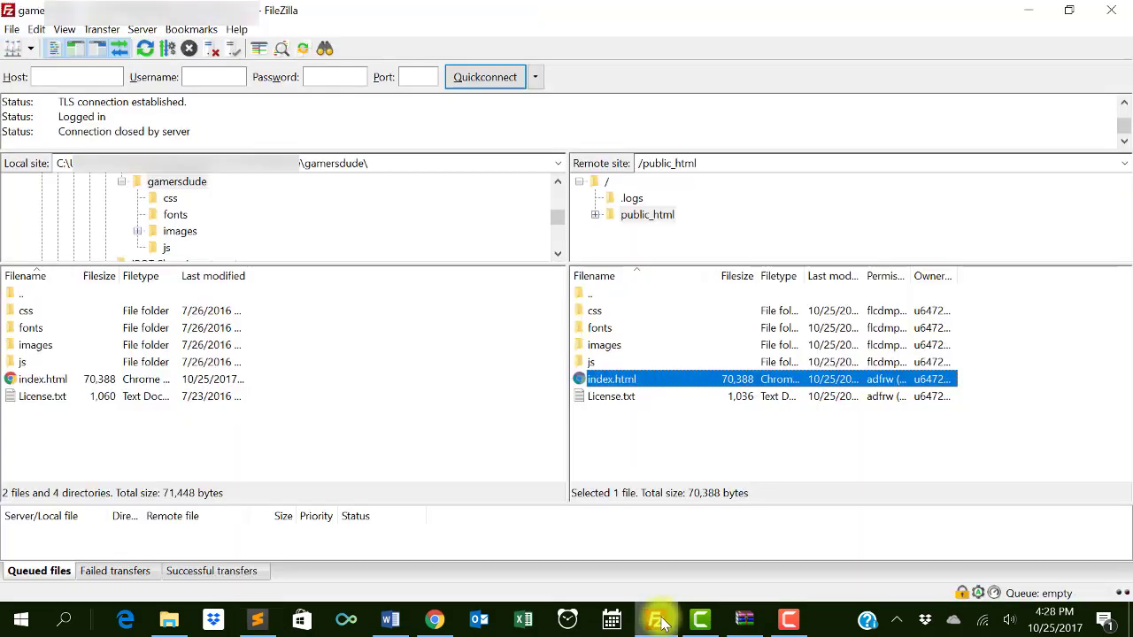
click(660, 622)
scroll(405, 437, up, 4)
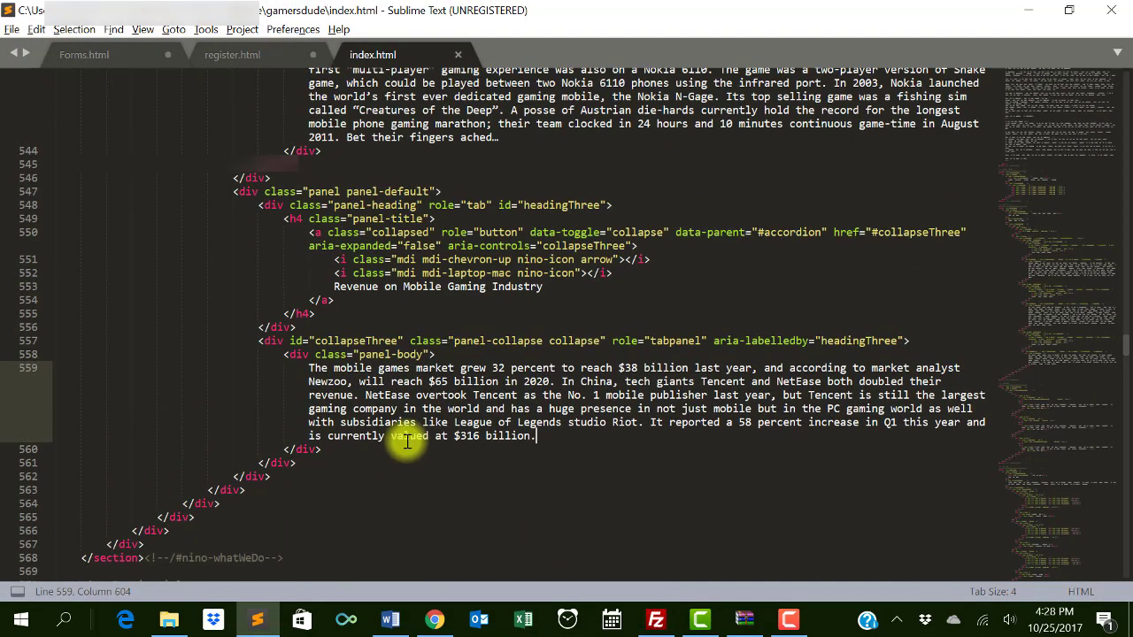
scroll(409, 445, up, 10)
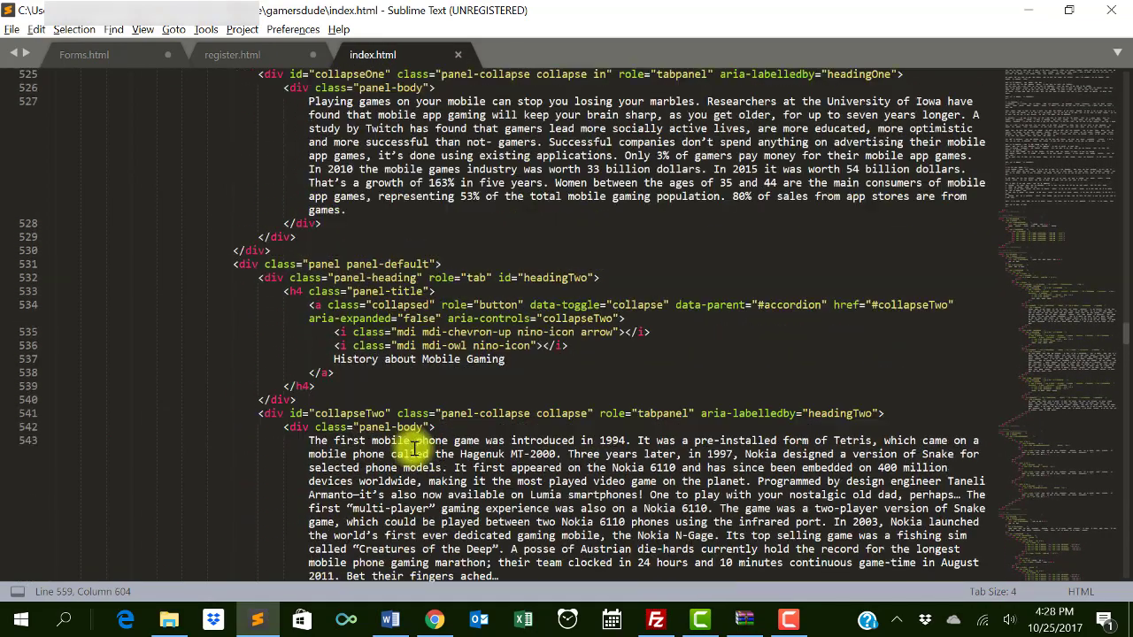
scroll(416, 451, up, 7)
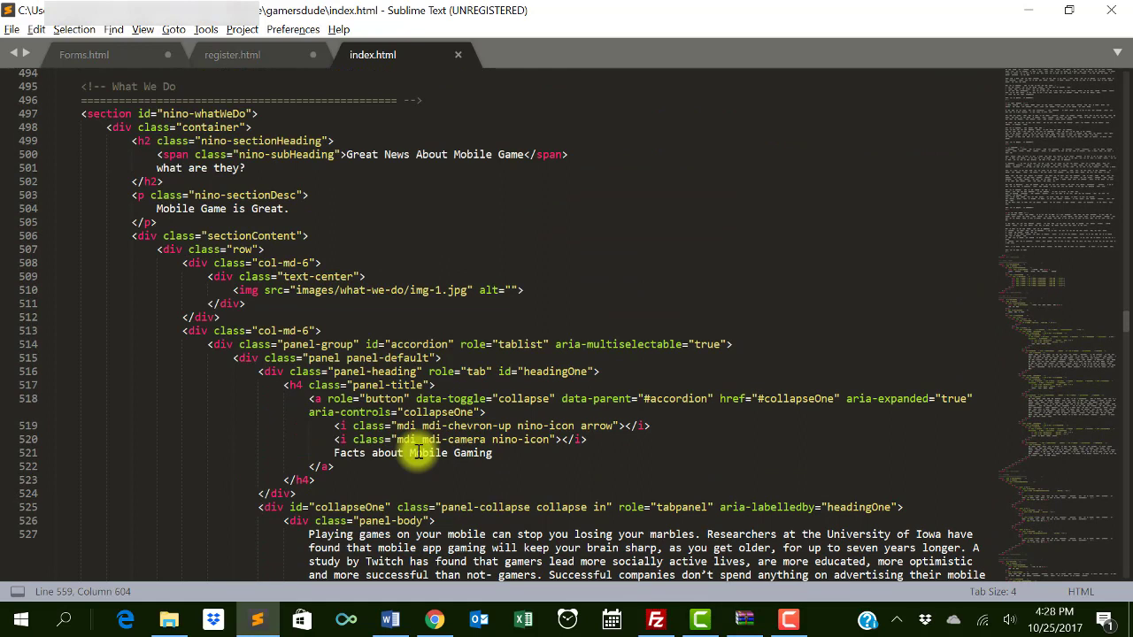
click(433, 290)
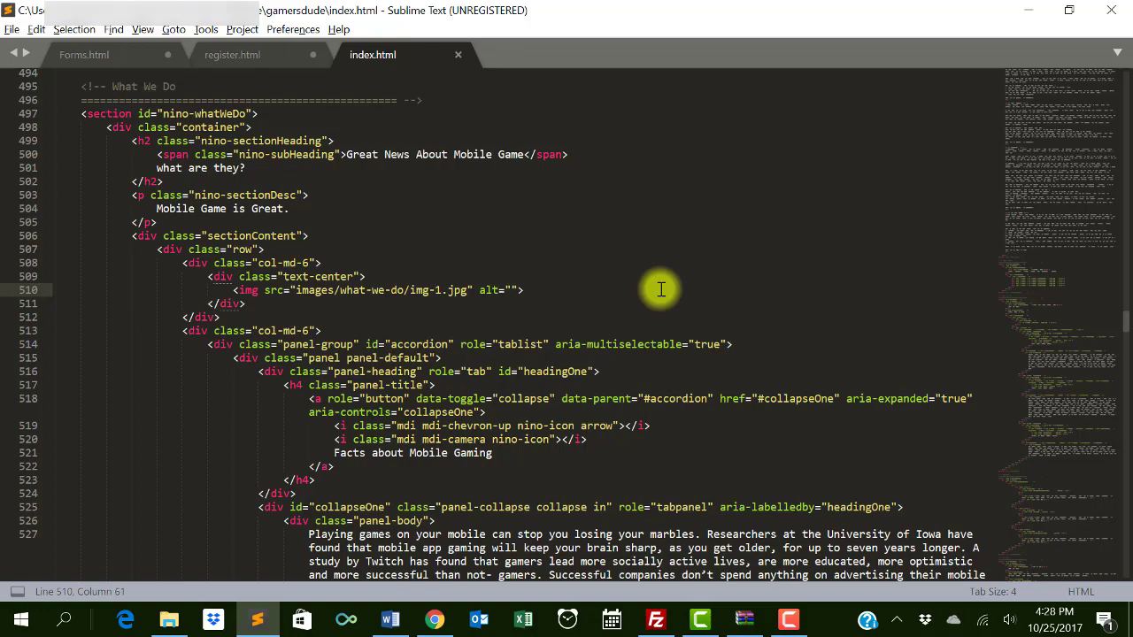
click(434, 620)
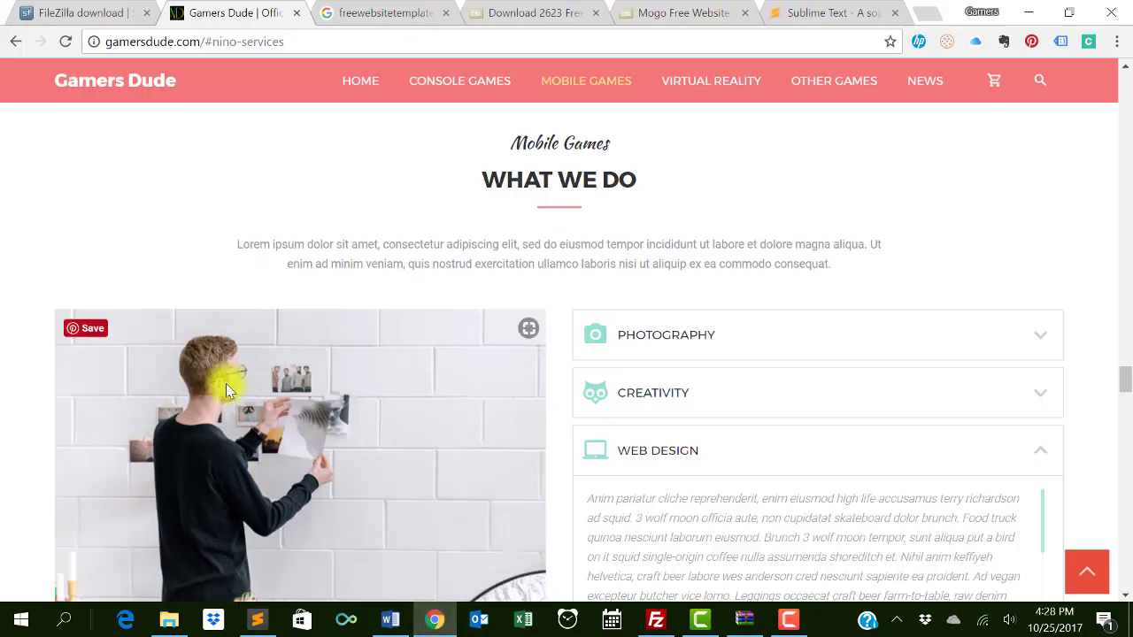
scroll(293, 412, down, 2)
key(alt+Tab)
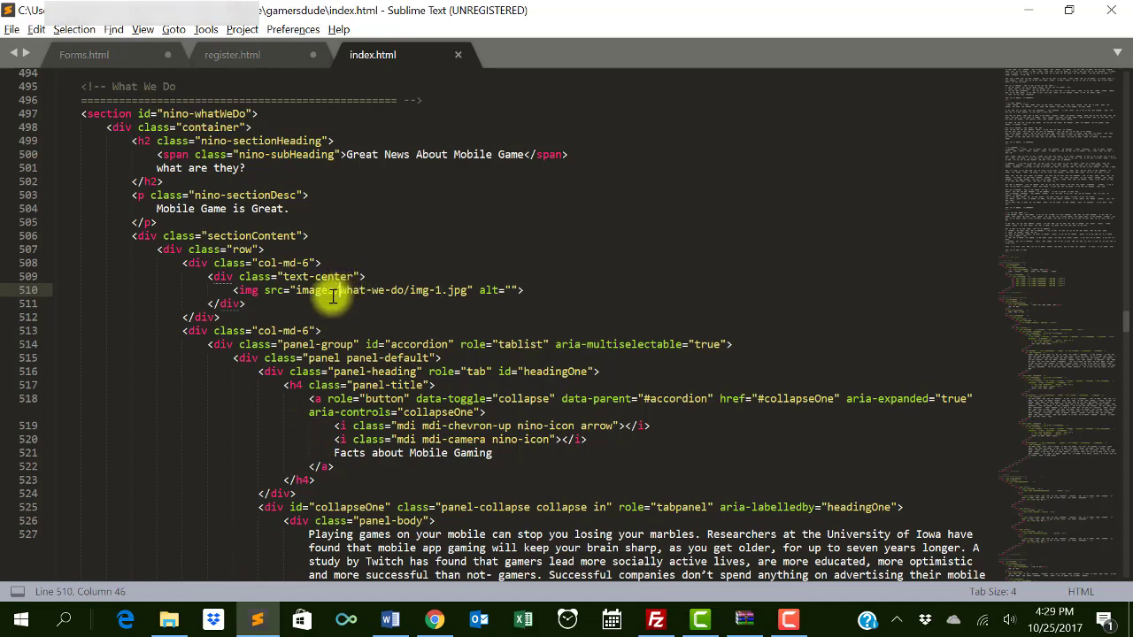
click(438, 295)
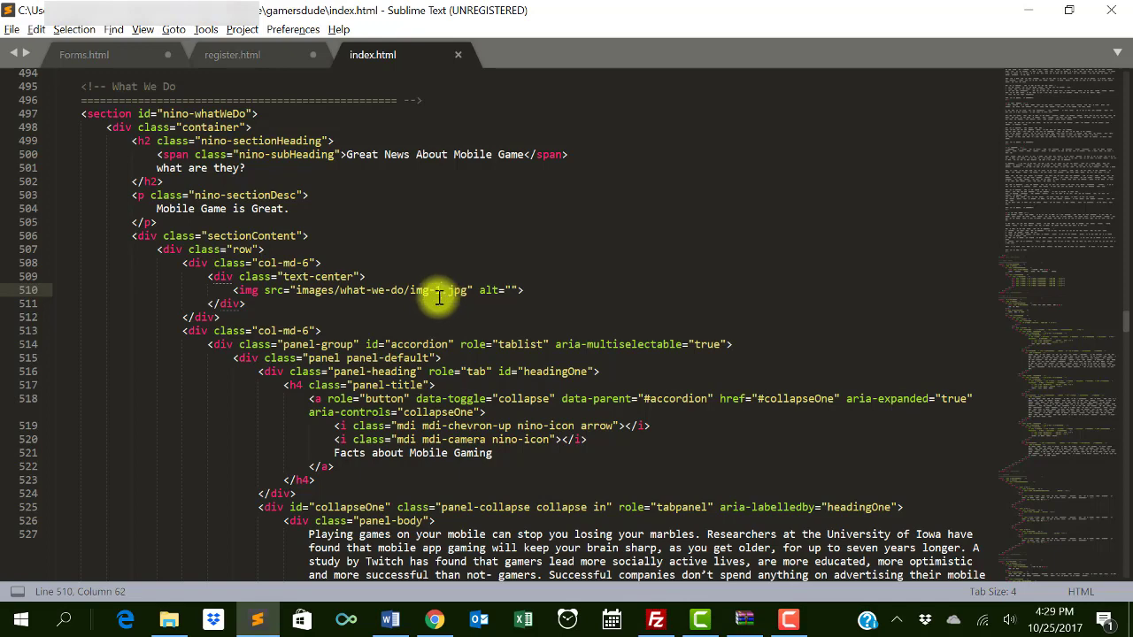
click(414, 293)
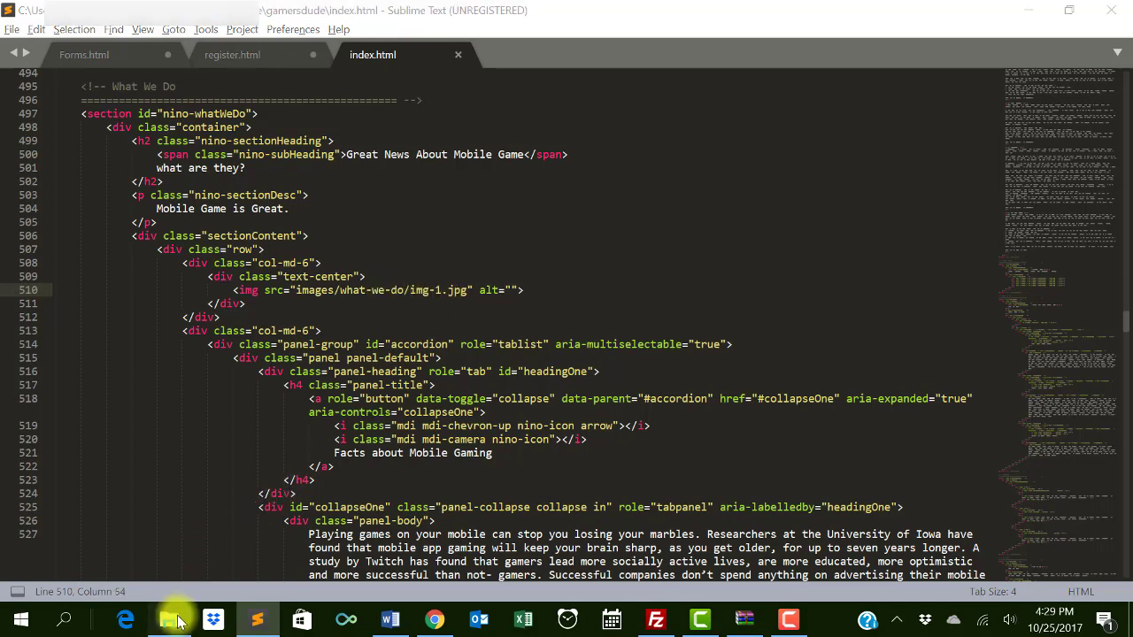
- Open gamersdude's images > what-we-do folder, which holds only img-1, checking the image path in the code
click(173, 621)
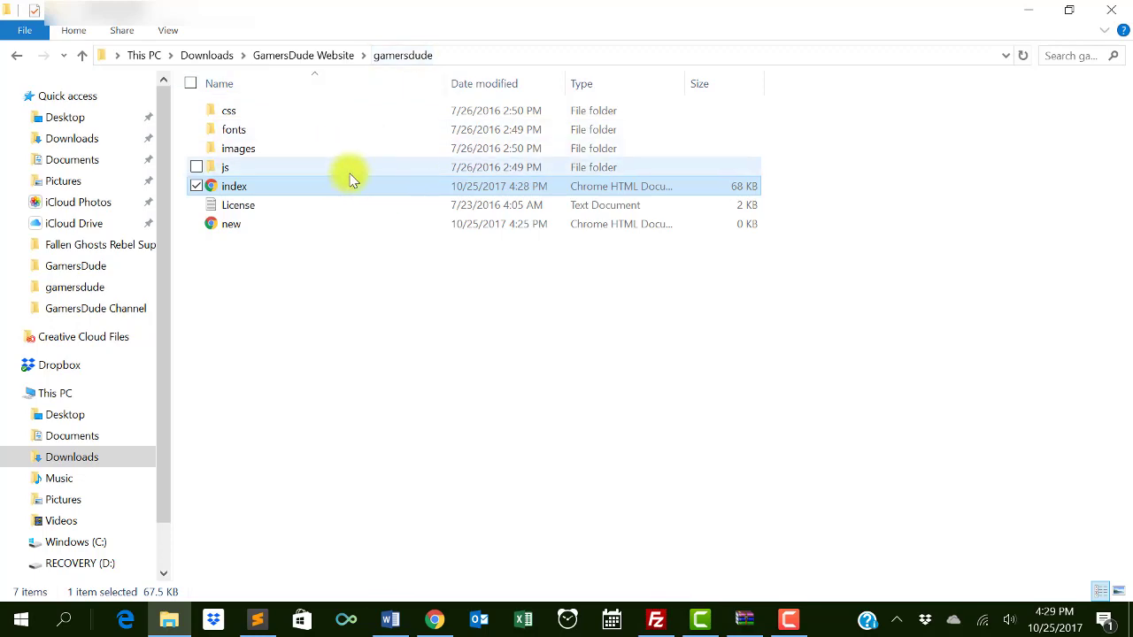
double_click(292, 148)
key(alt+Tab)
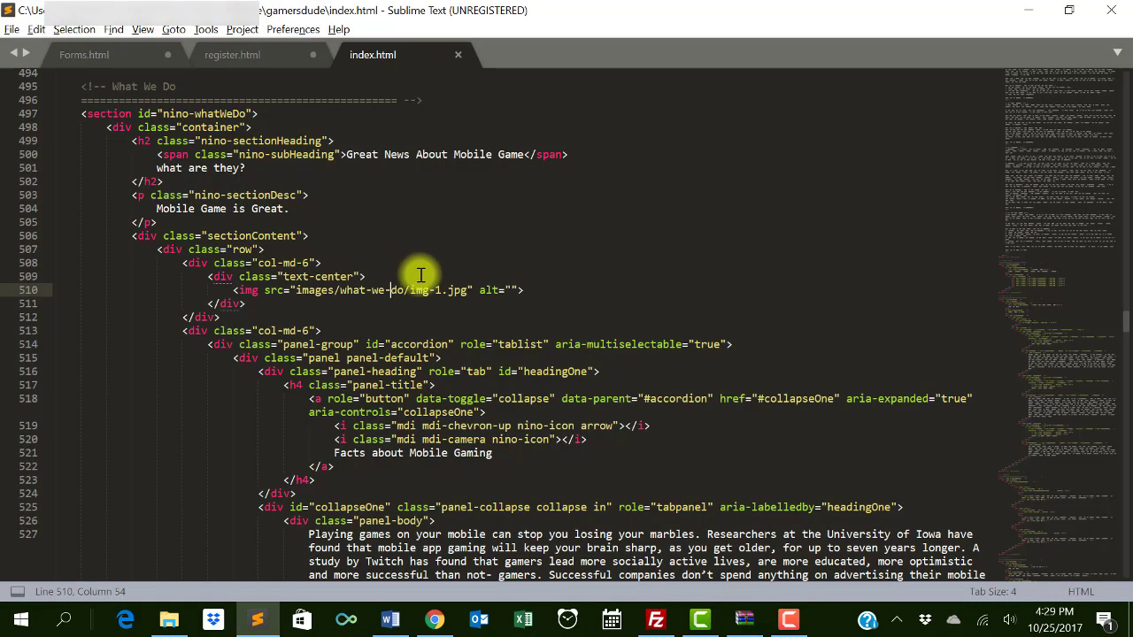
click(345, 292)
key(alt+Tab)
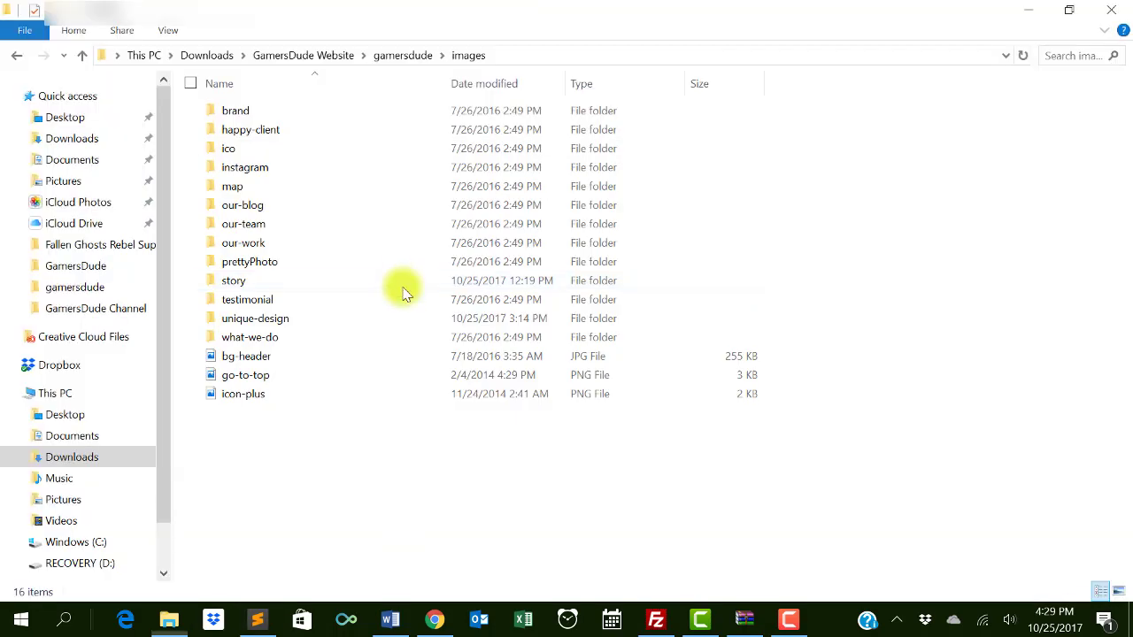
double_click(309, 336)
click(261, 138)
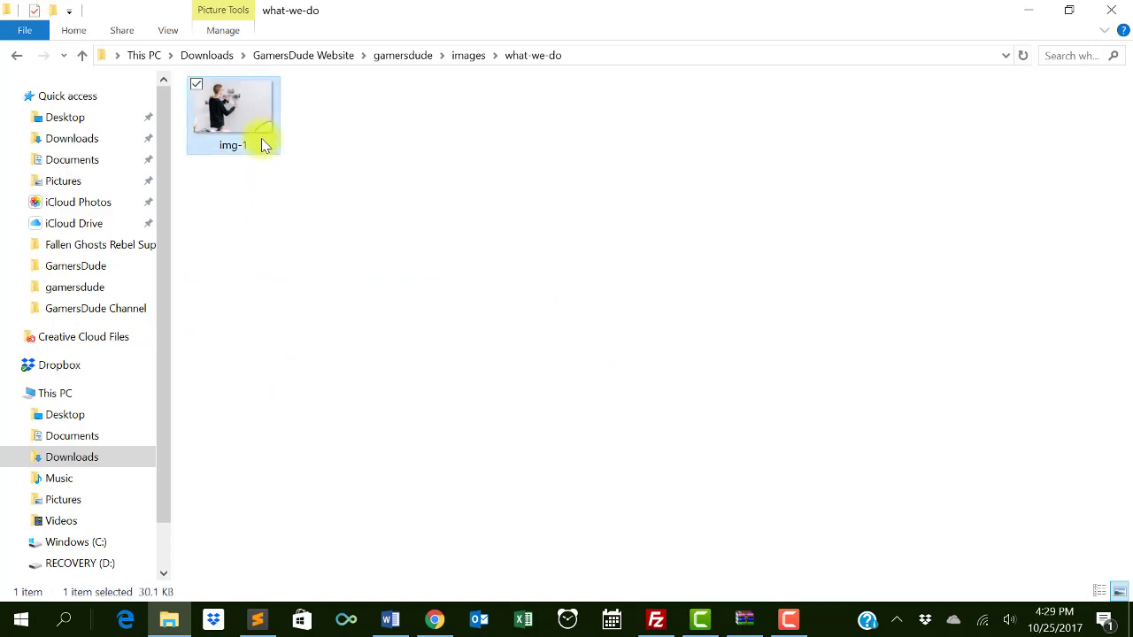
click(432, 326)
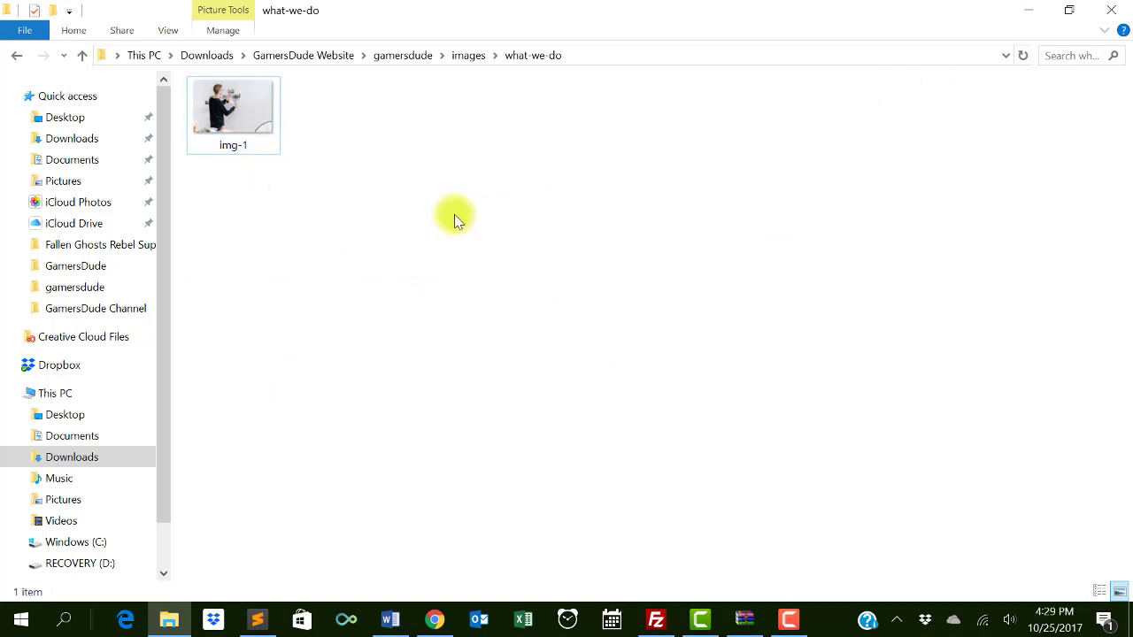
- Minimize the other windows, close the WinRAR archive window, and bring the what-we-do folder back
click(1018, 9)
click(1024, 11)
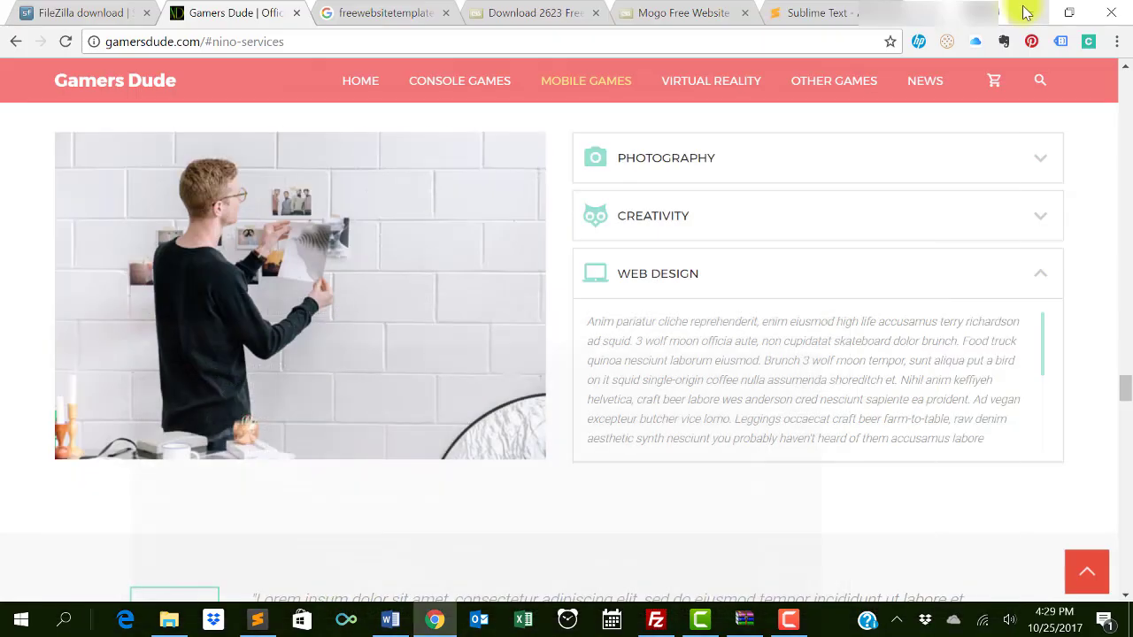
click(1018, 10)
click(1019, 12)
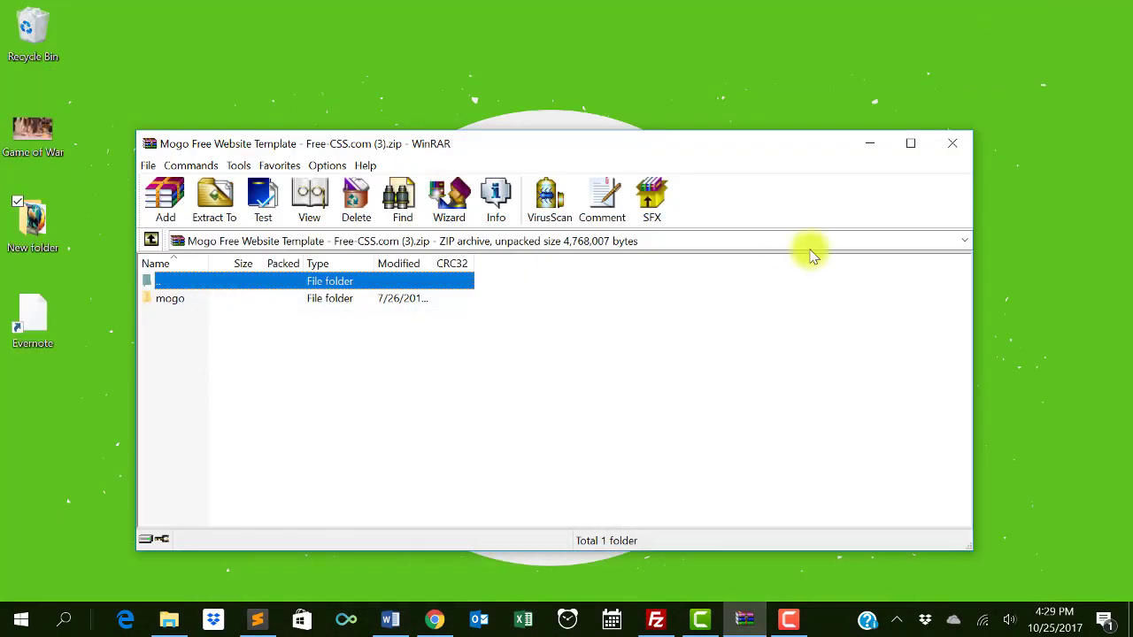
click(952, 143)
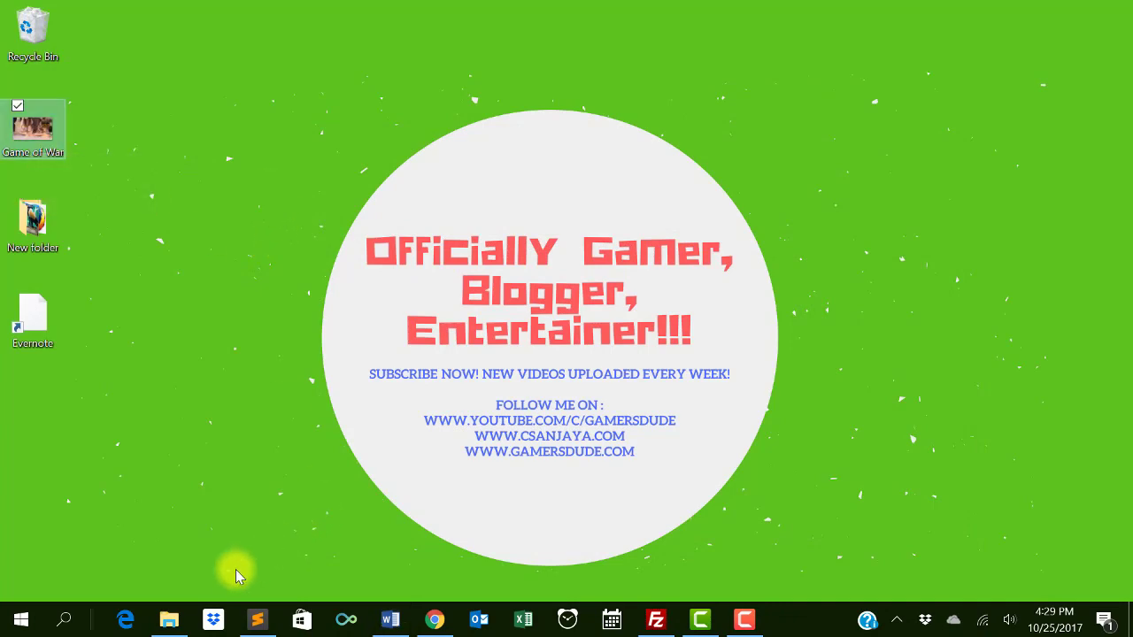
click(167, 622)
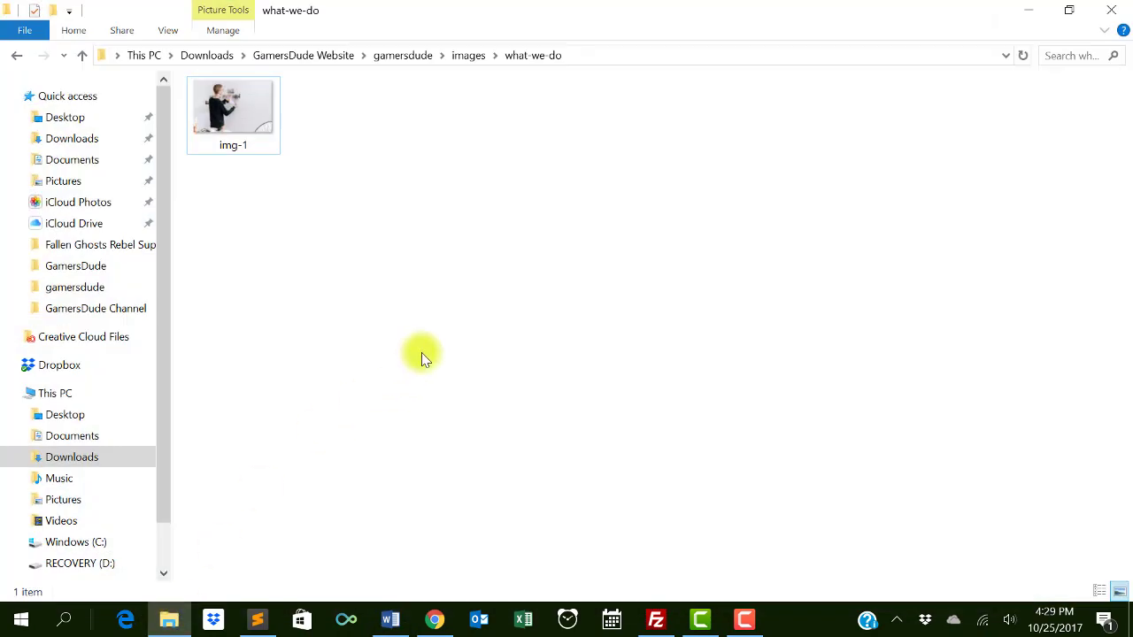
- Paste the Game of War image into what-we-do and rename it img-1, accepting img-1 (2)
key(ctrl+v)
click(322, 151)
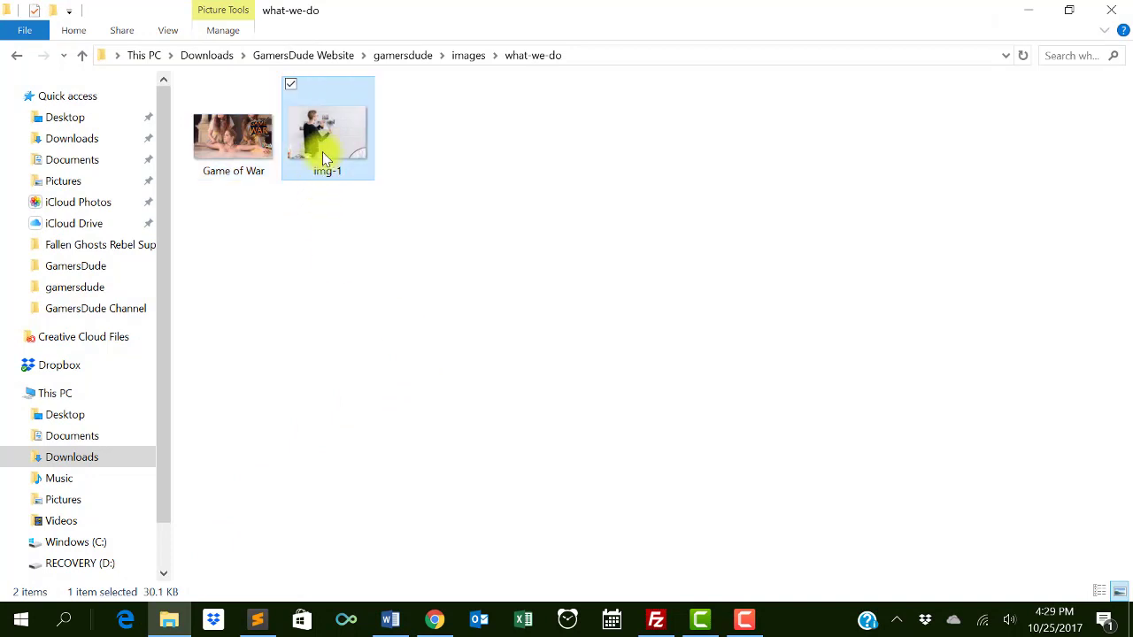
click(324, 169)
click(248, 177)
click(247, 178)
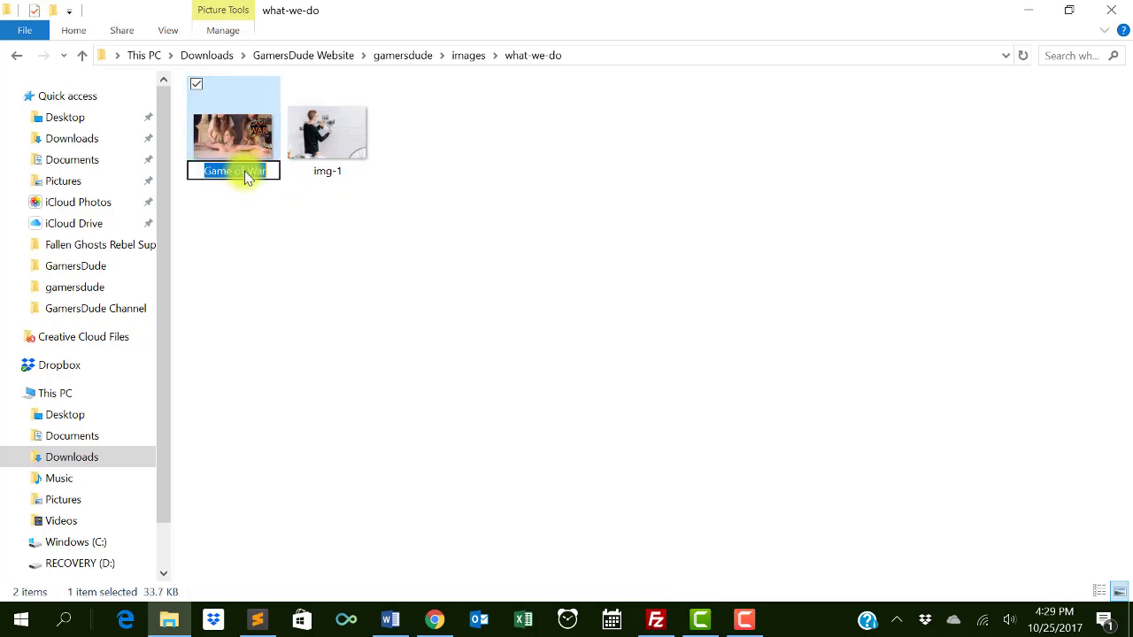
text(img-1)
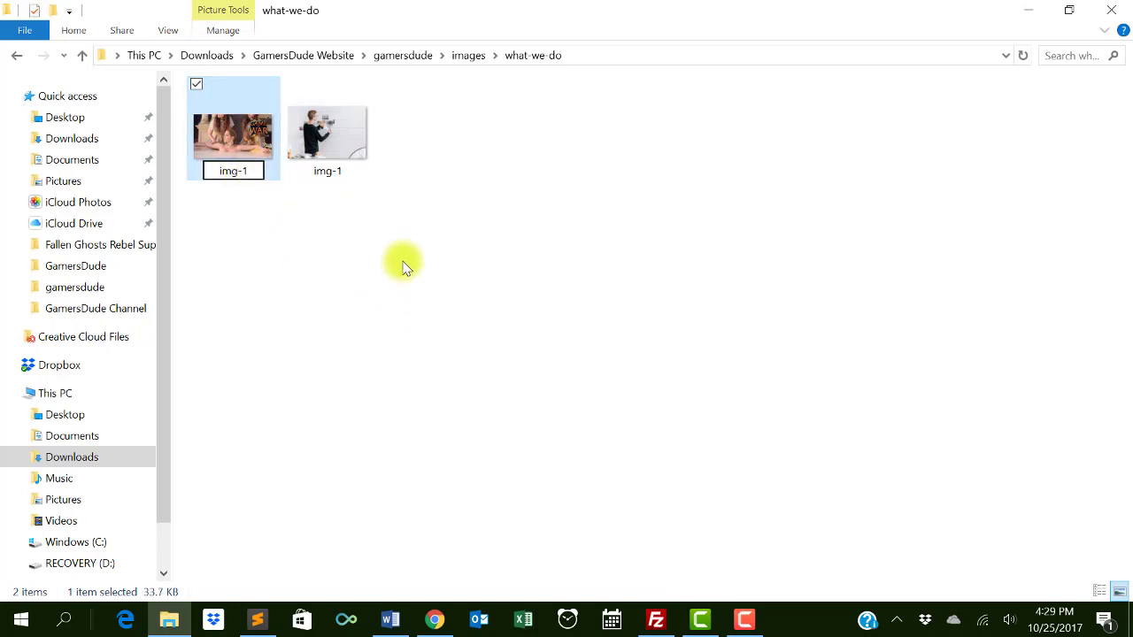
click(403, 261)
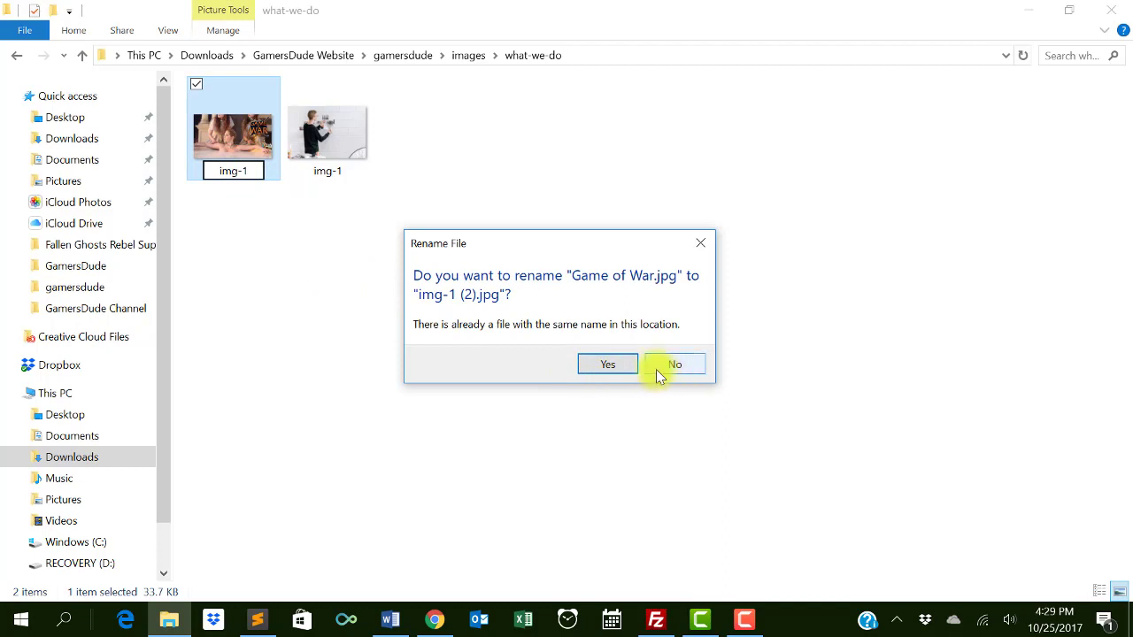
click(627, 366)
- Delete the old img-1, rename img-1 (2) to img-1, refresh, and go up to images
click(360, 131)
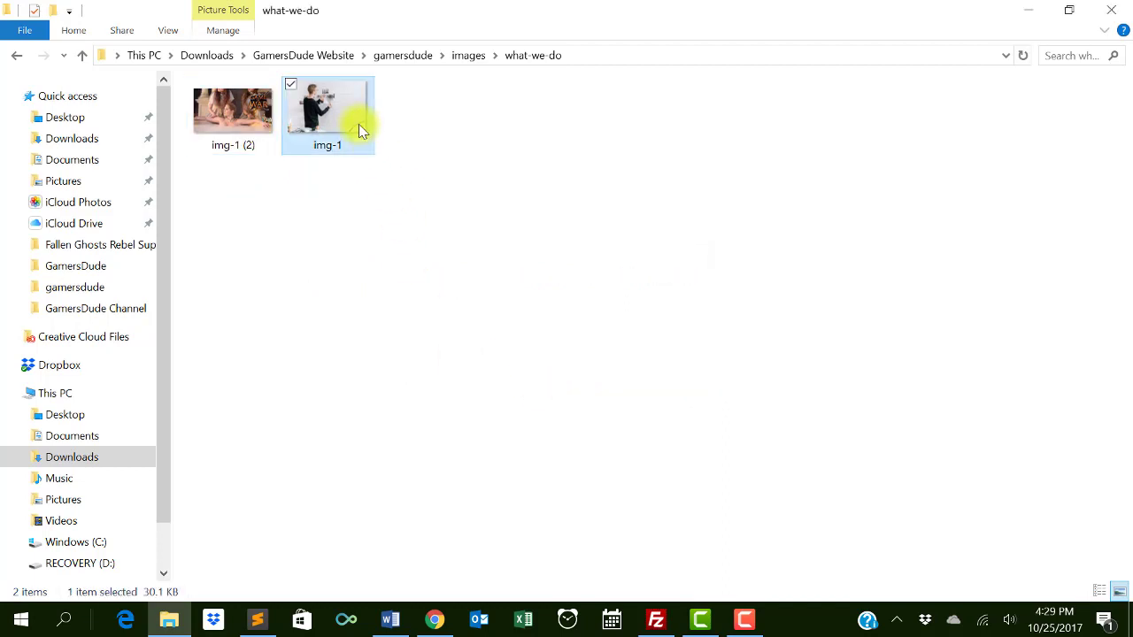
key(Delete)
click(243, 142)
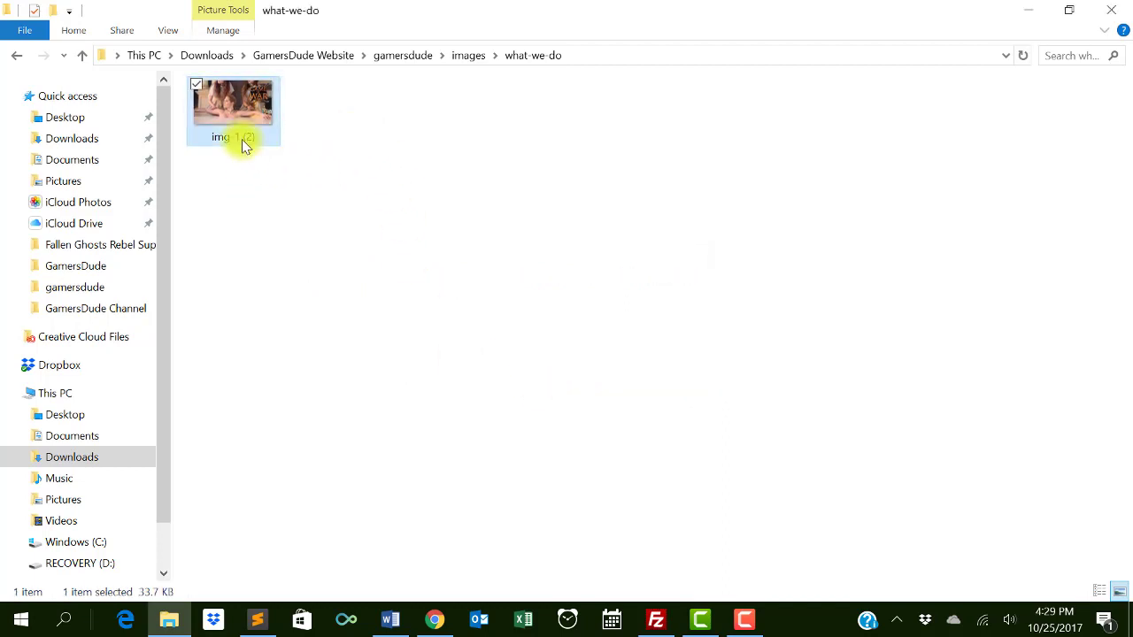
click(266, 137)
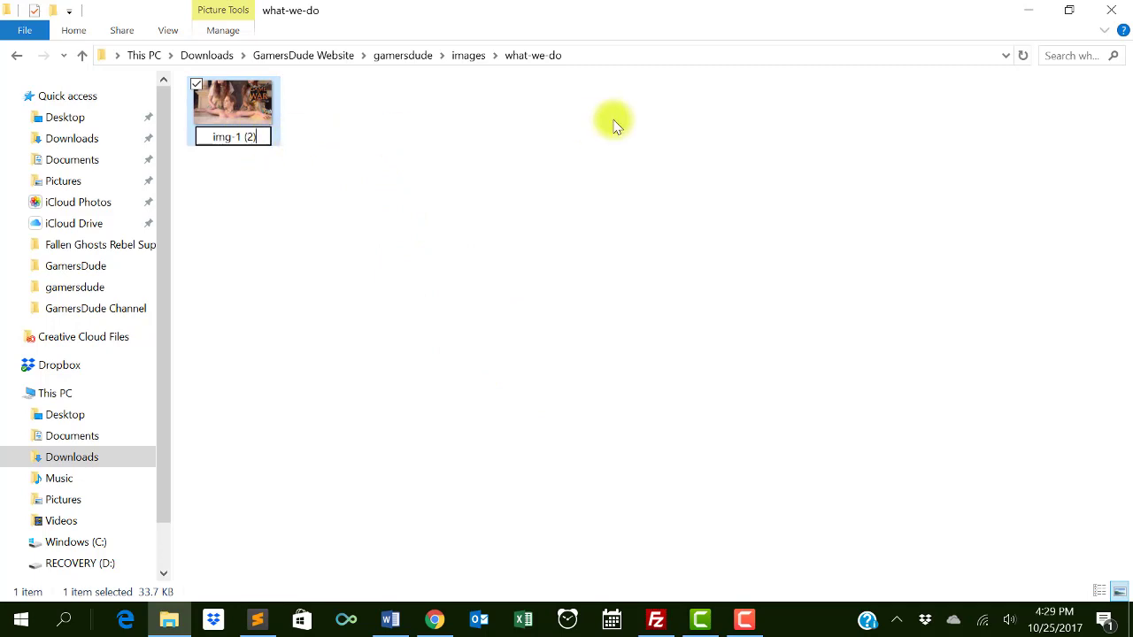
key(Return)
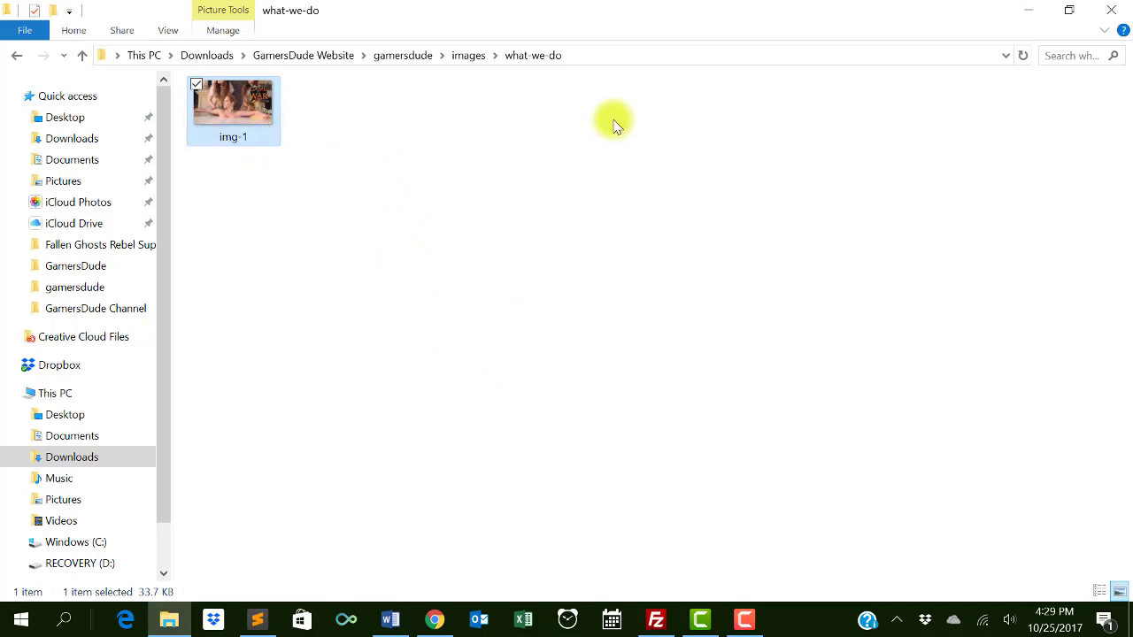
right_click(541, 230)
click(443, 299)
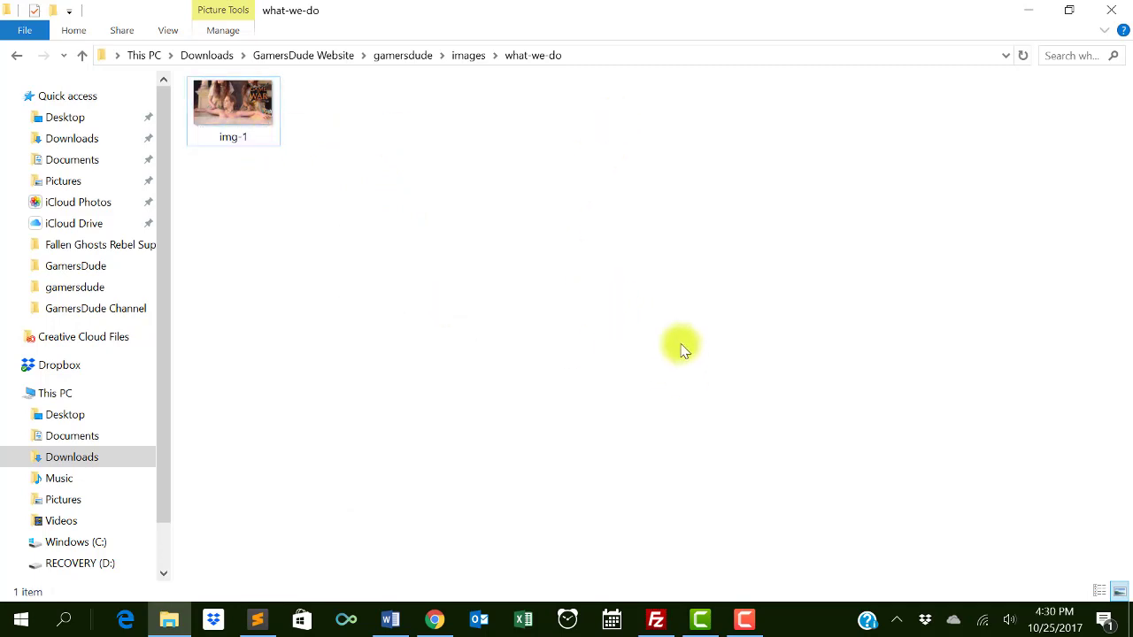
click(463, 55)
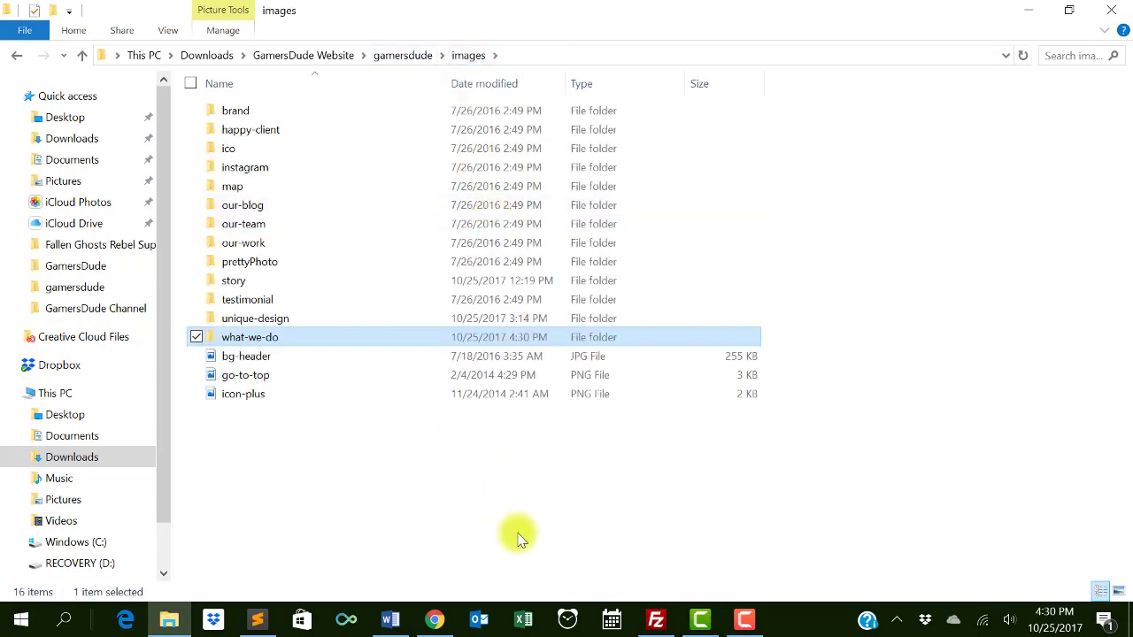
- Check the live gamersdude.com What We Do section, which still shows the old photo, then switch to FileZilla
click(437, 622)
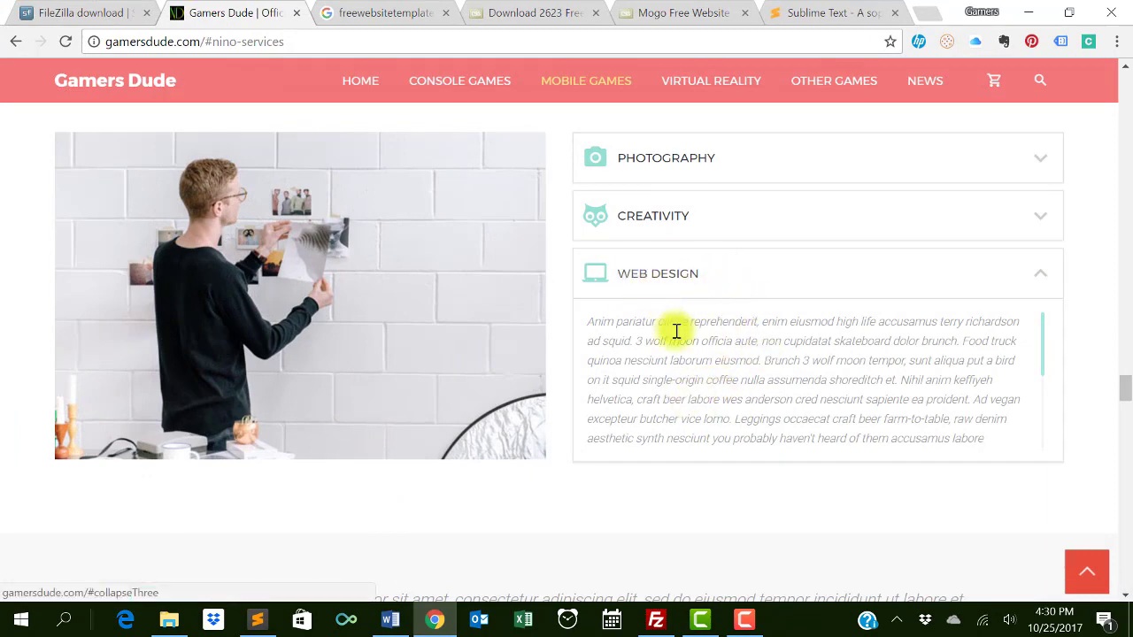
scroll(511, 273, up, 3)
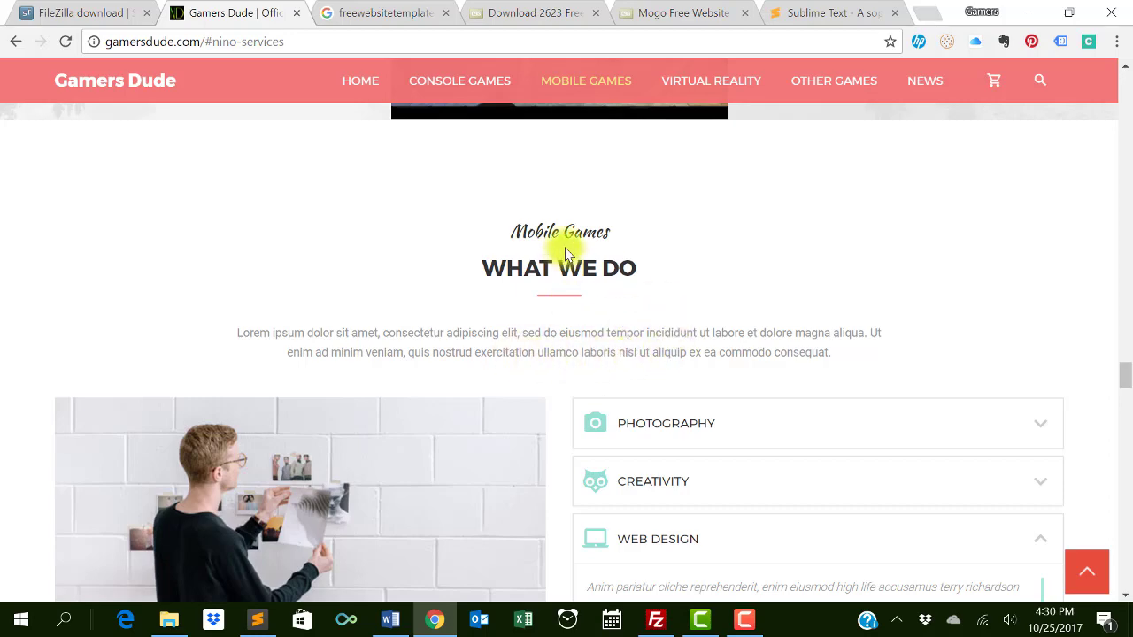
scroll(569, 362, down, 2)
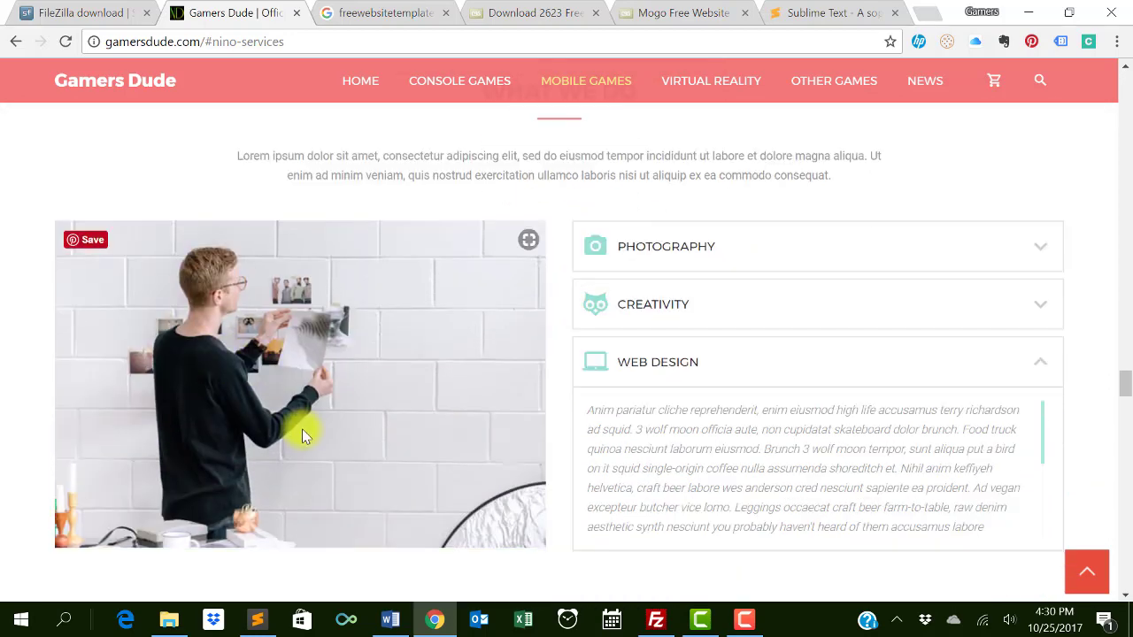
click(656, 620)
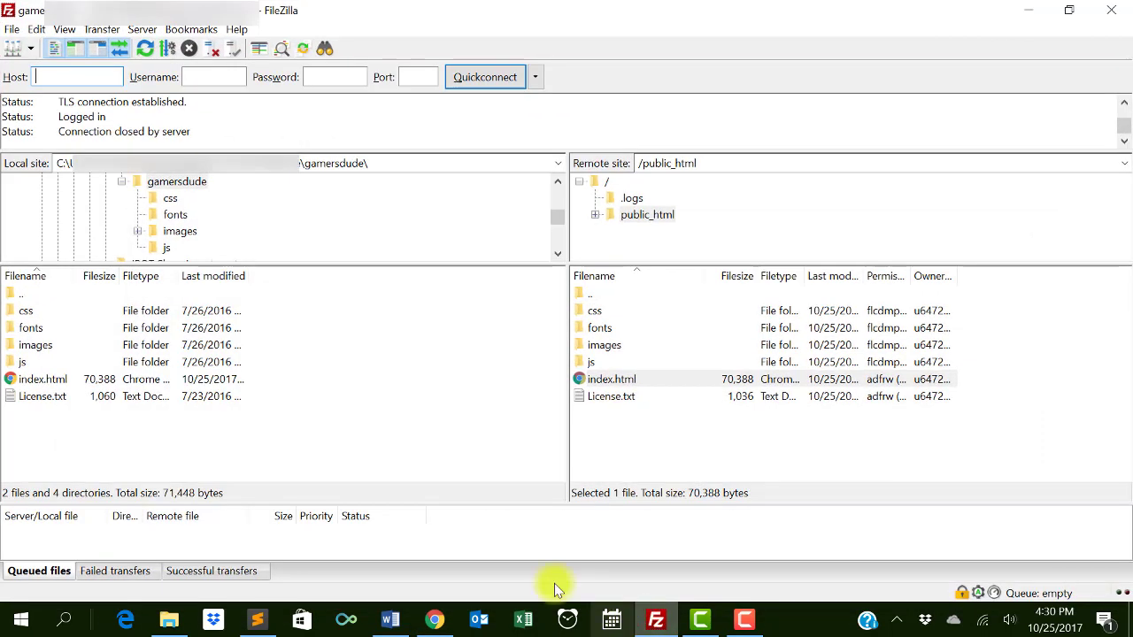
- Open images/what-we-do on both local and server sides and select the server's old img-1.jpg
double_click(68, 353)
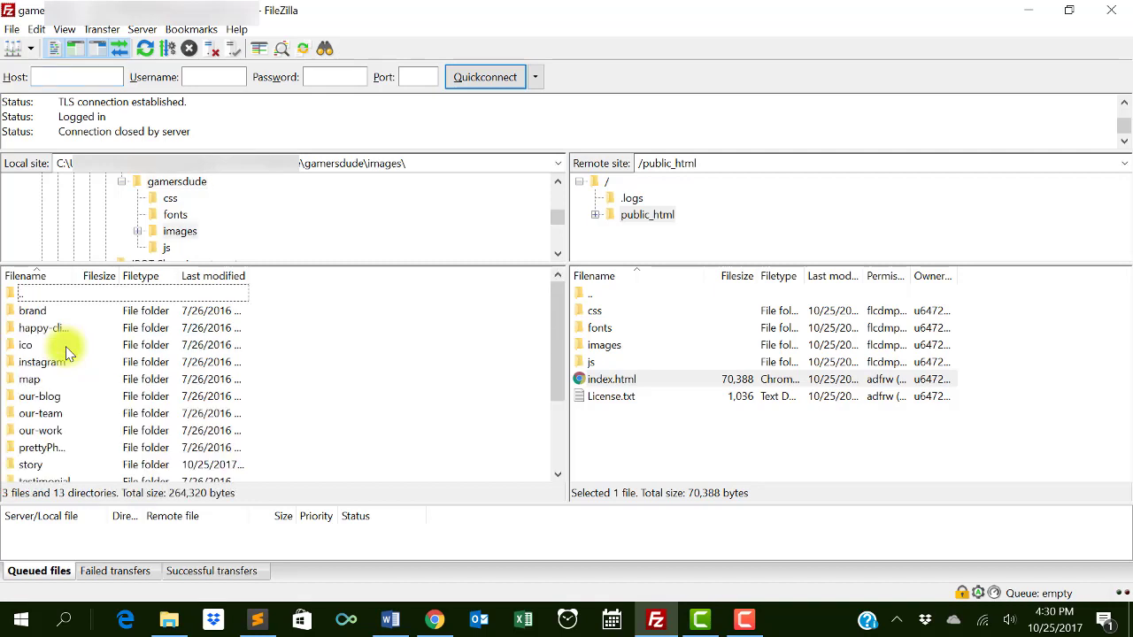
scroll(106, 447, down, 2)
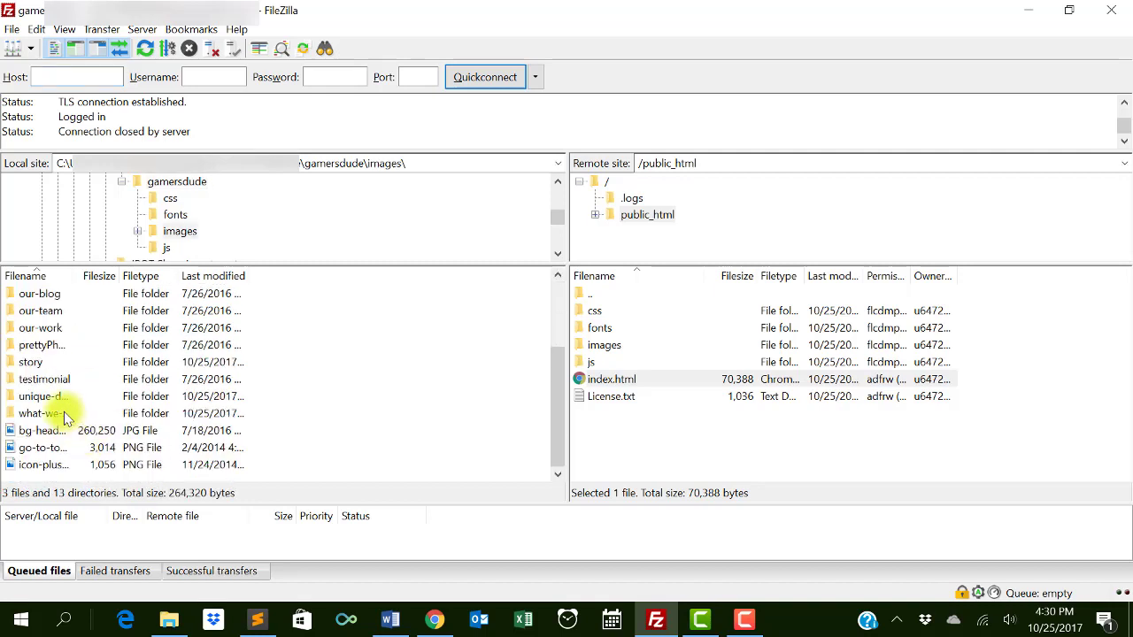
click(66, 416)
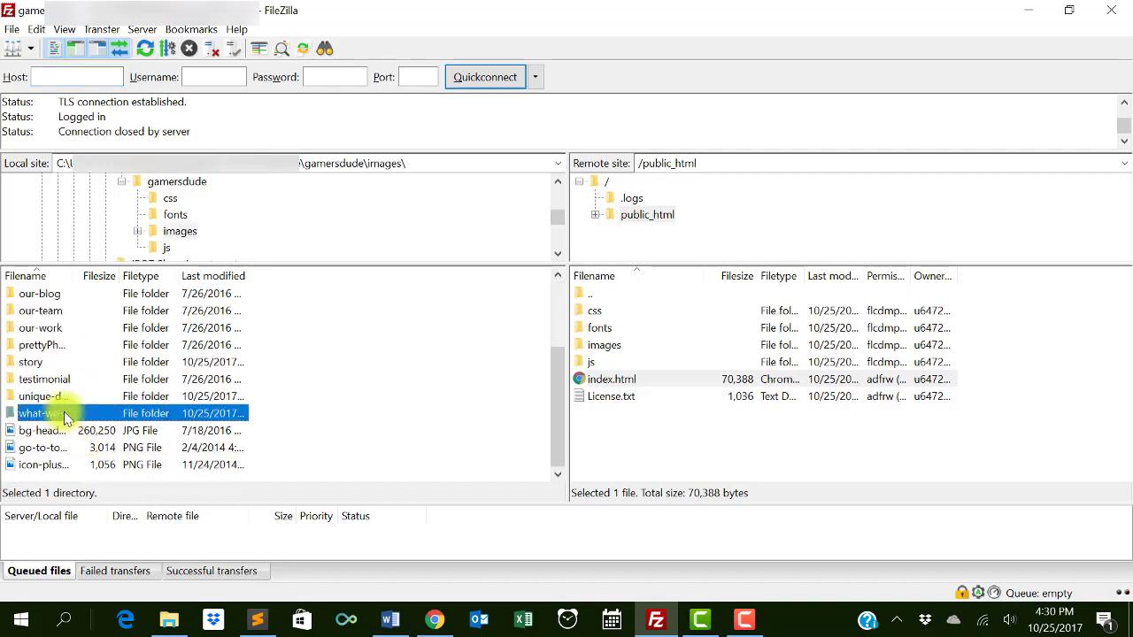
double_click(634, 347)
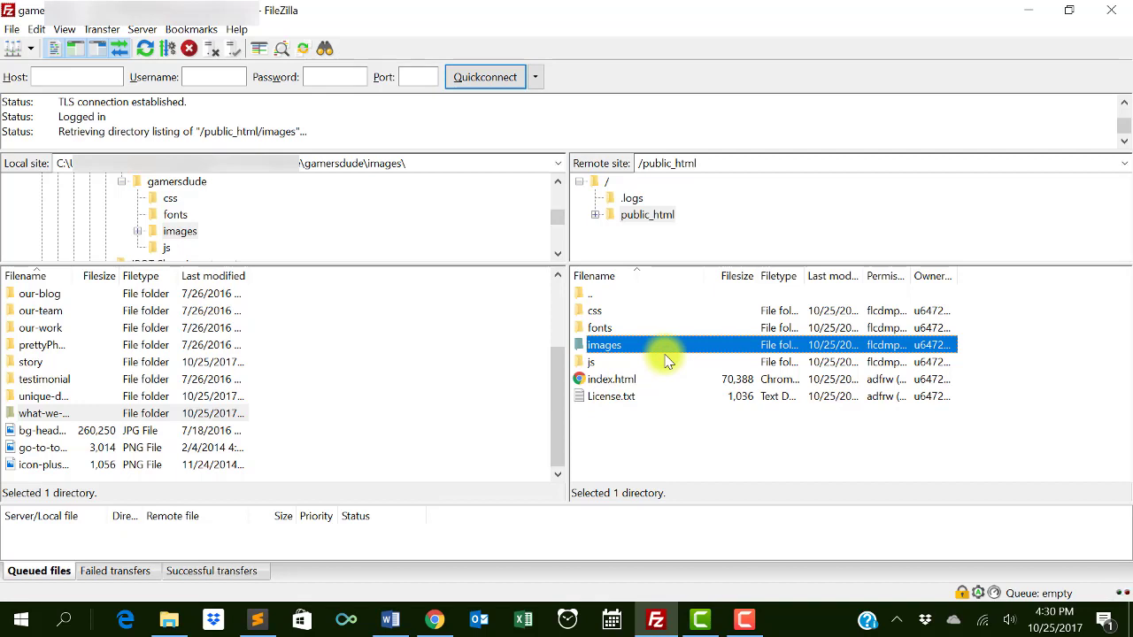
scroll(663, 416, down, 2)
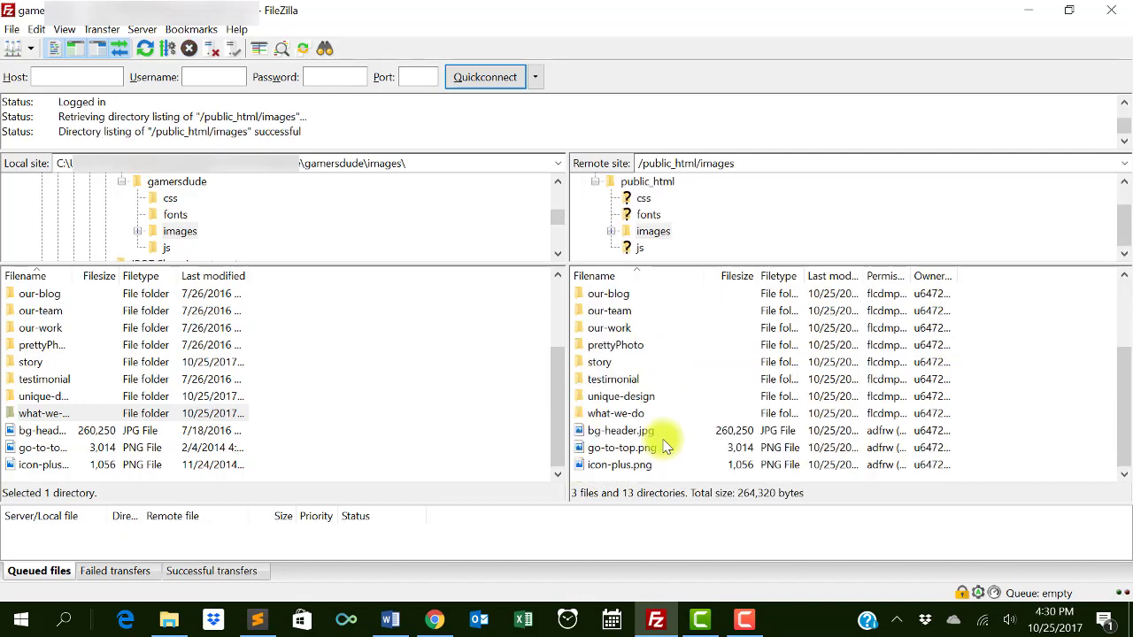
double_click(643, 416)
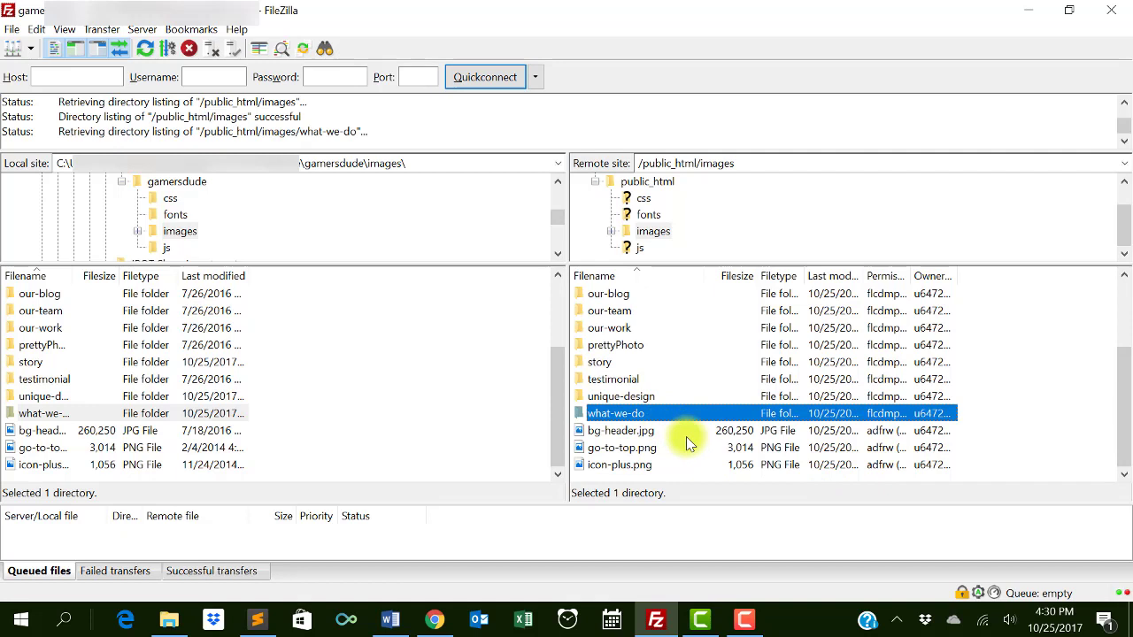
double_click(49, 414)
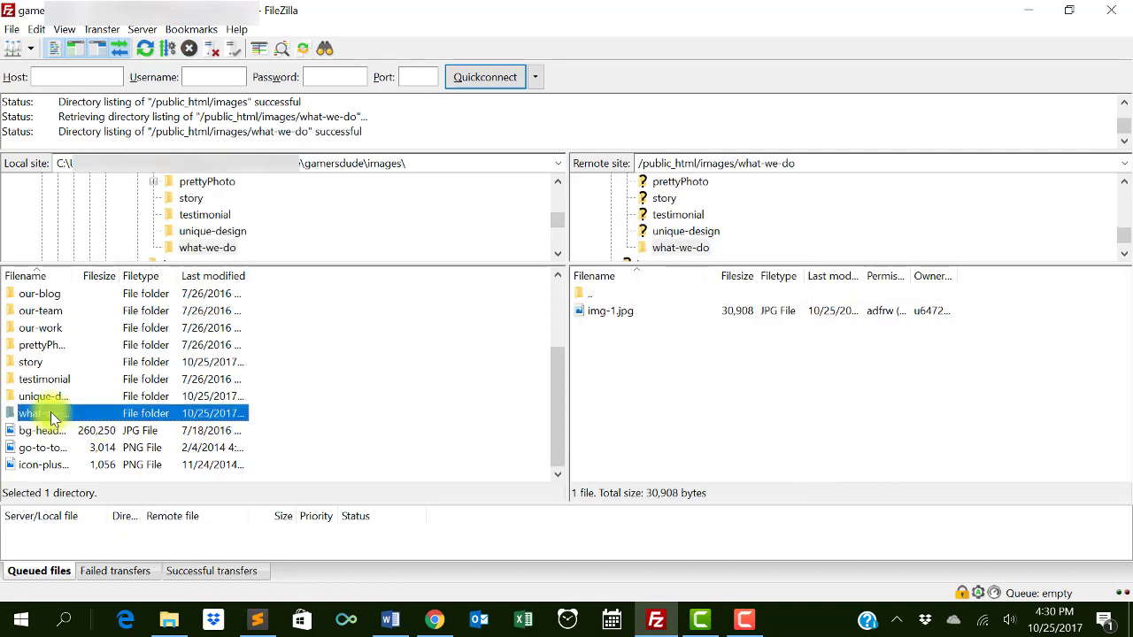
click(647, 313)
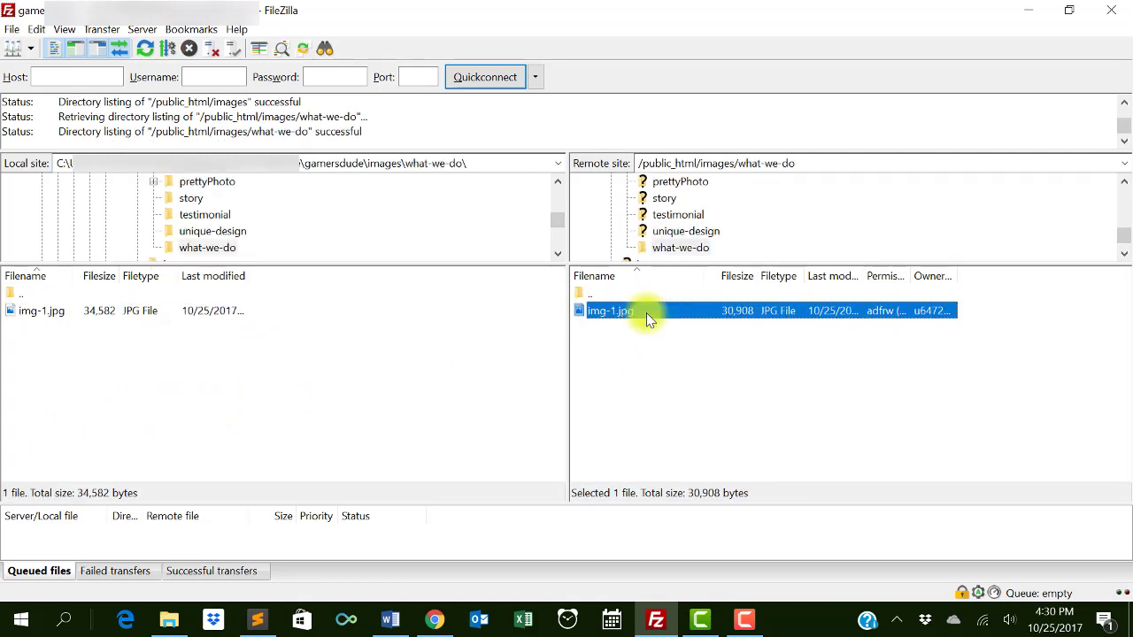
- Delete the old img-1.jpg from the server's what-we-do folder
right_click(646, 313)
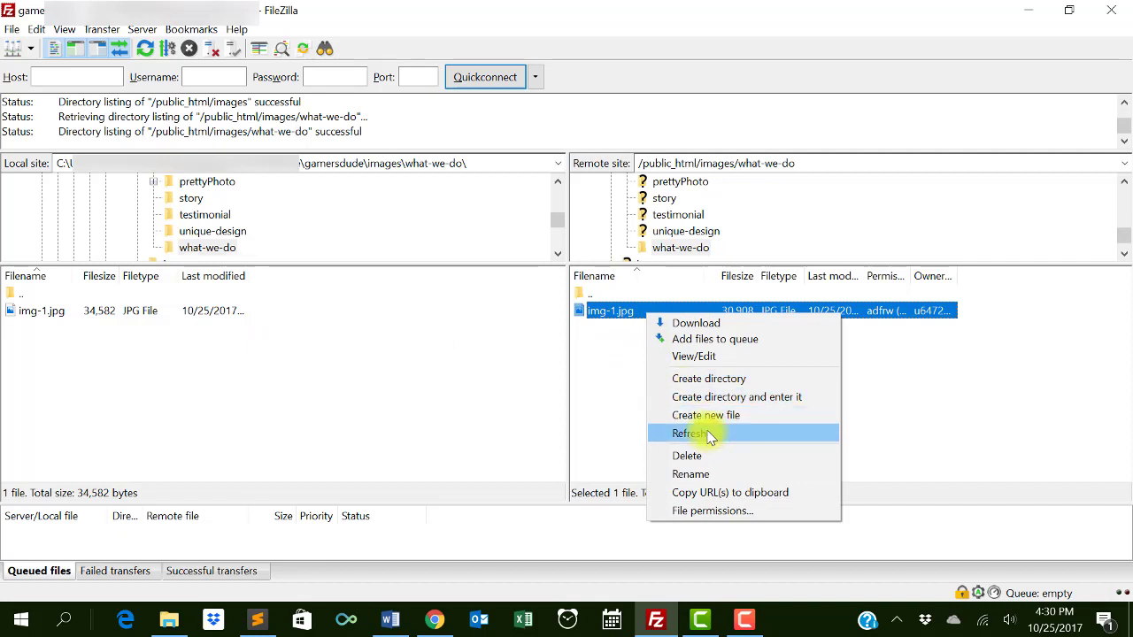
click(695, 456)
click(540, 376)
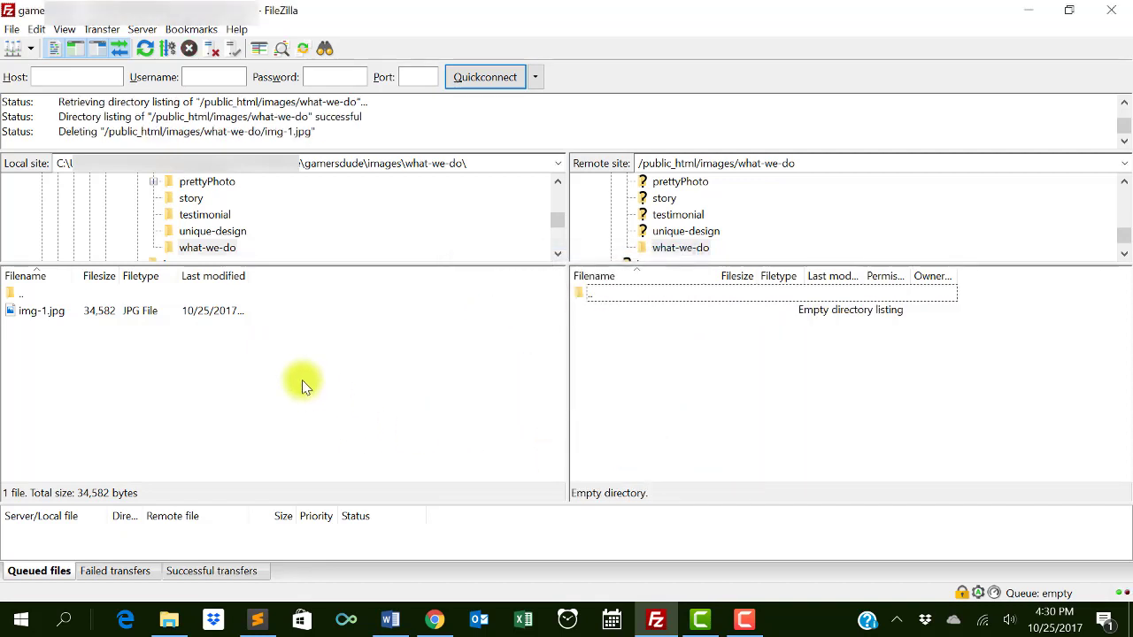
- Upload the new 34,582-byte local img-1.jpg to the server's what-we-do folder
click(209, 310)
right_click(212, 316)
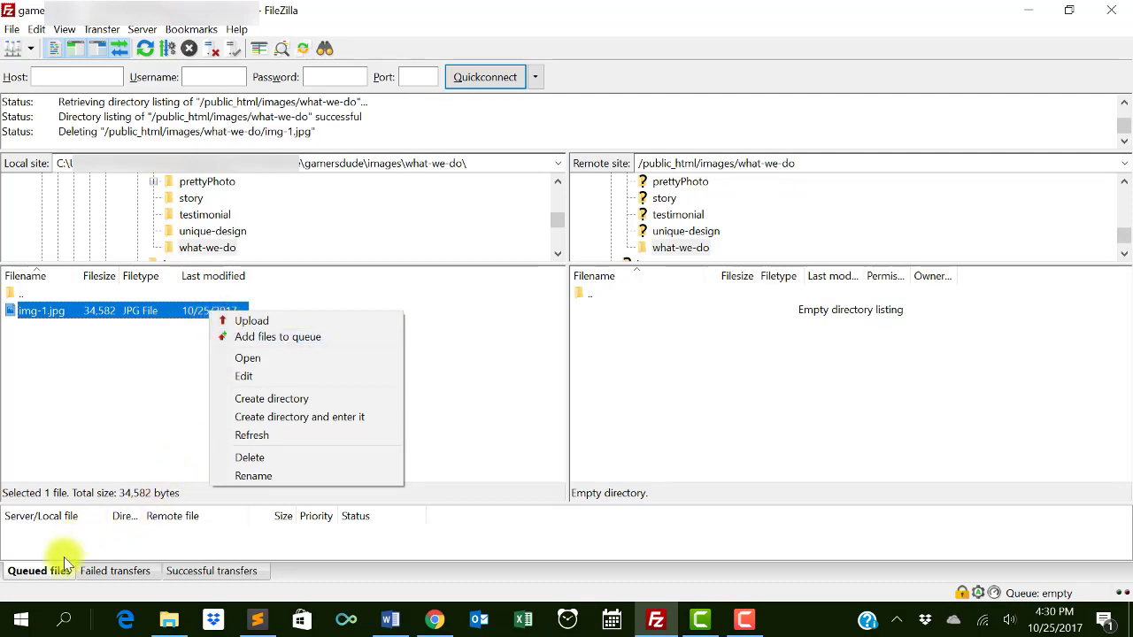
click(241, 322)
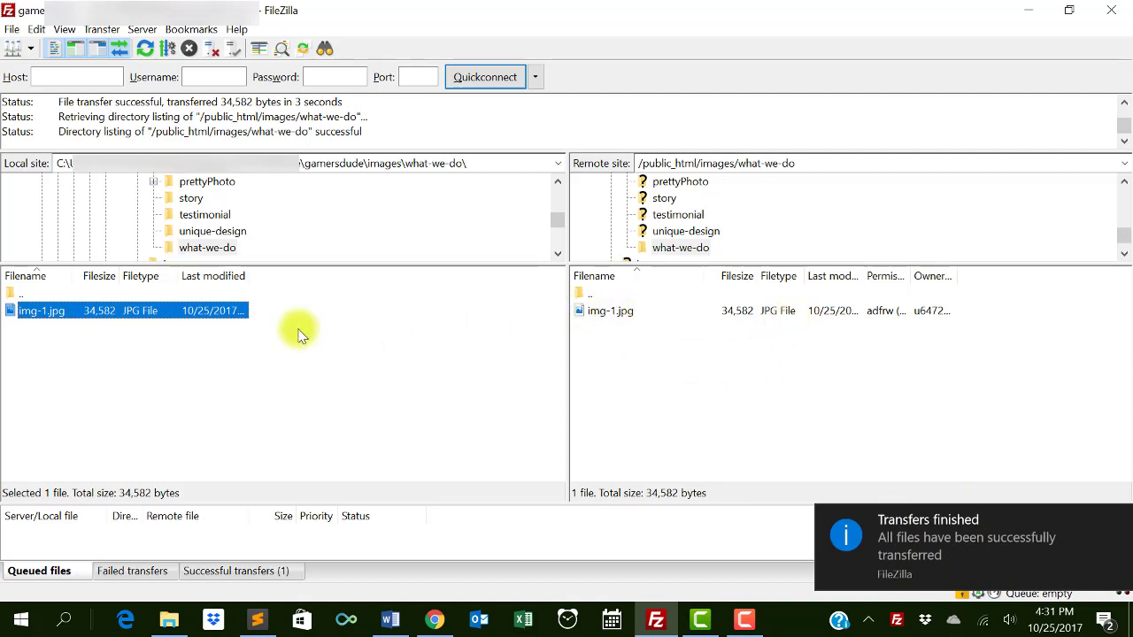
scroll(212, 203, up, 5)
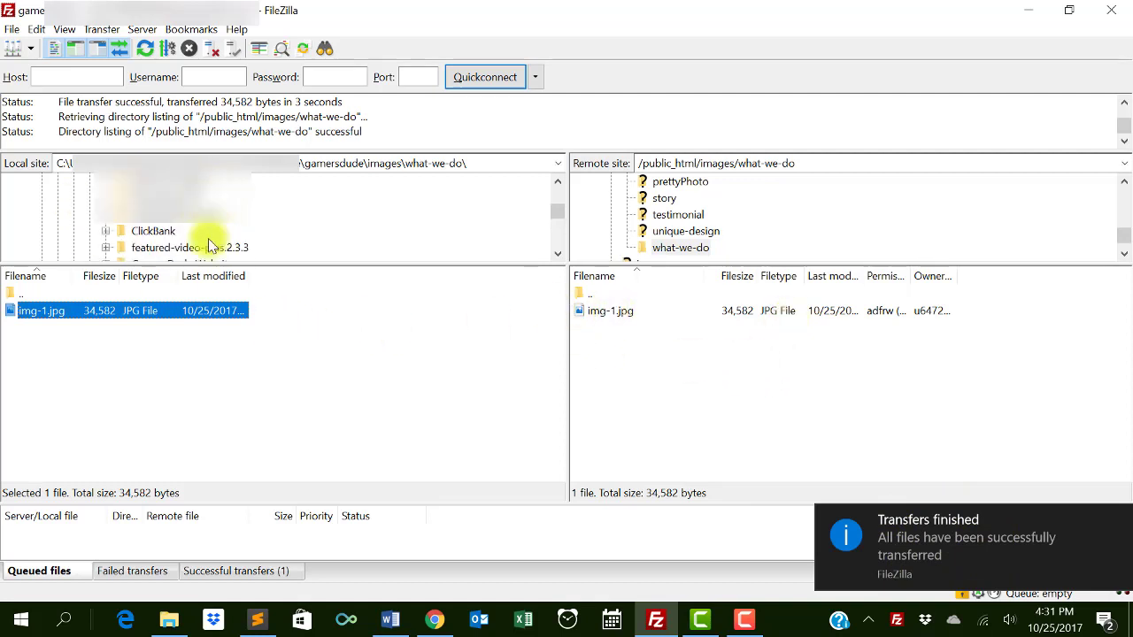
- Open the local gamersdude folder and the server's public_html folder
scroll(208, 238, down, 2)
click(197, 232)
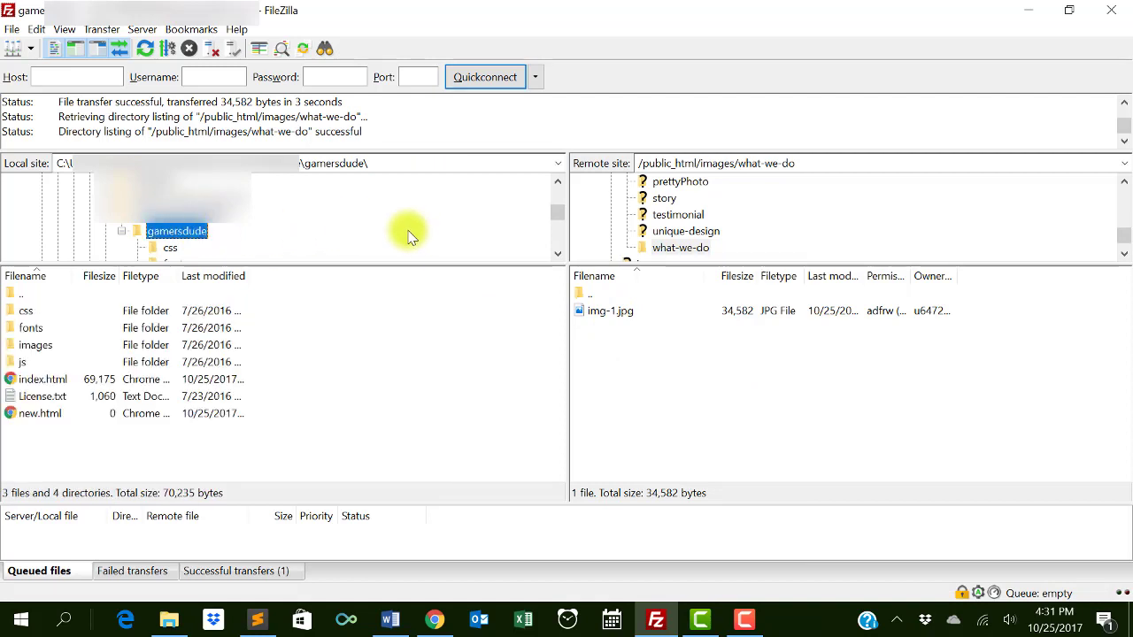
scroll(688, 224, up, 8)
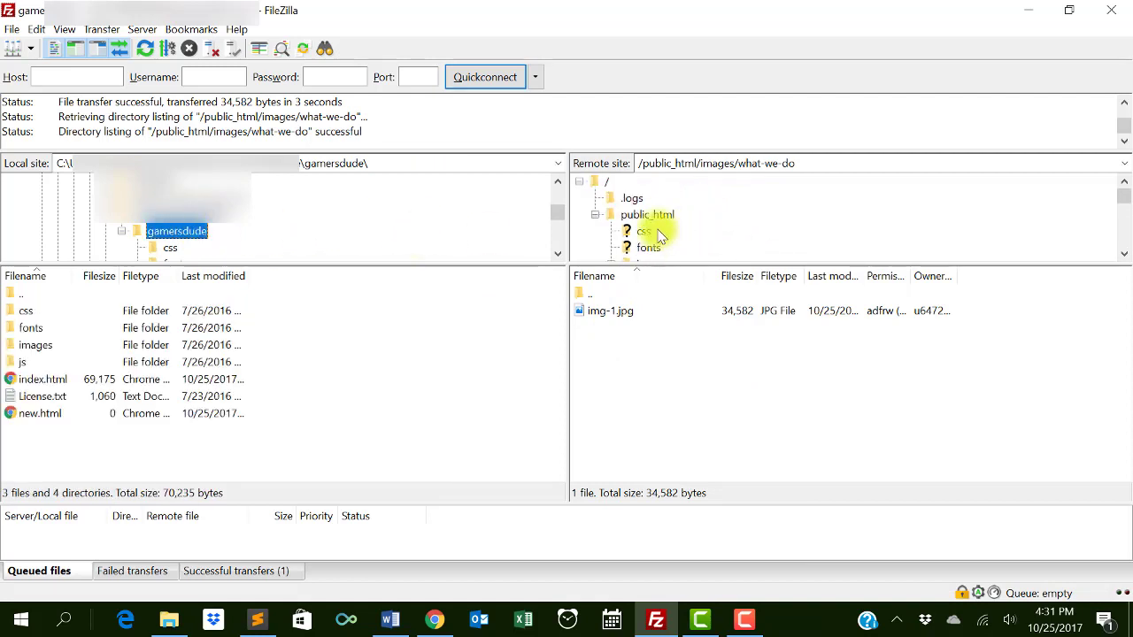
click(646, 216)
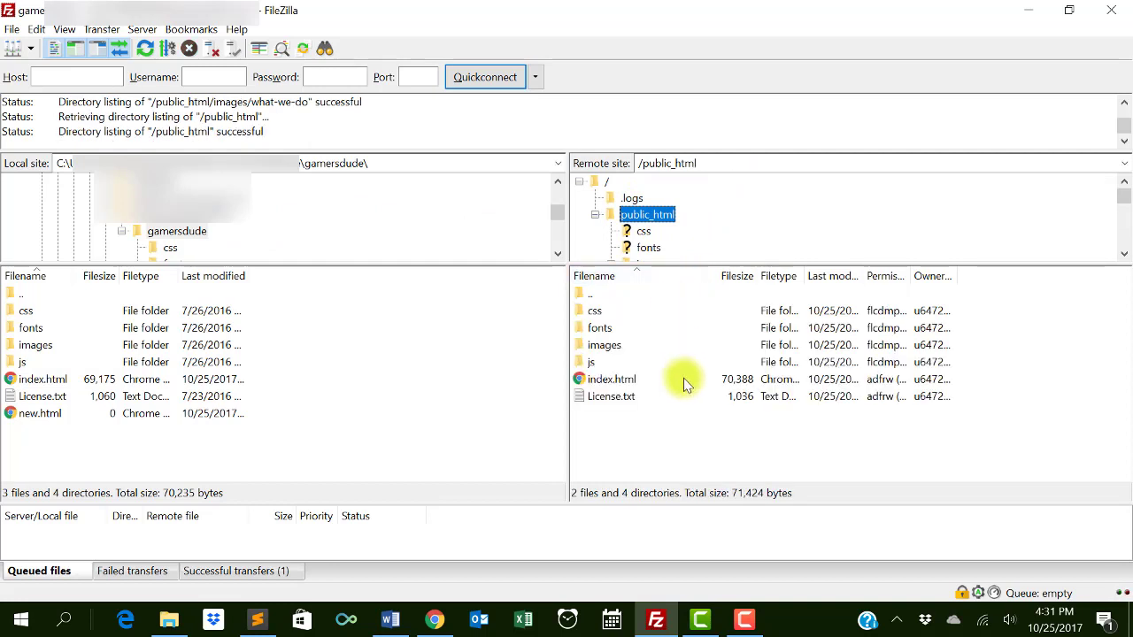
- Delete the empty local new.html and bring up actions for the local index.html
click(97, 381)
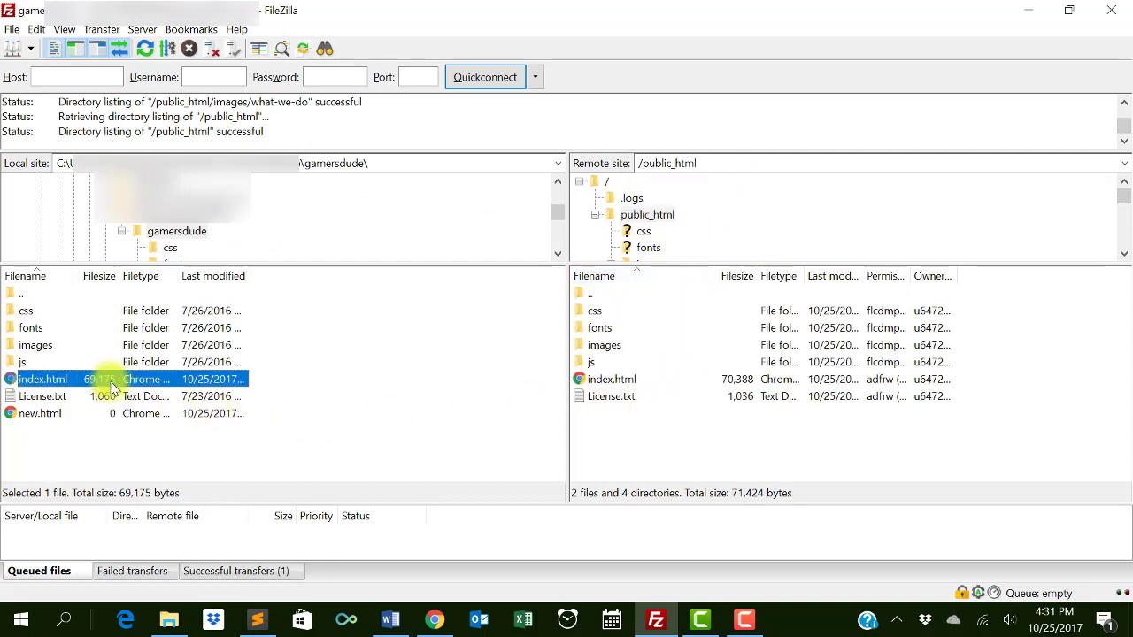
click(115, 414)
right_click(118, 414)
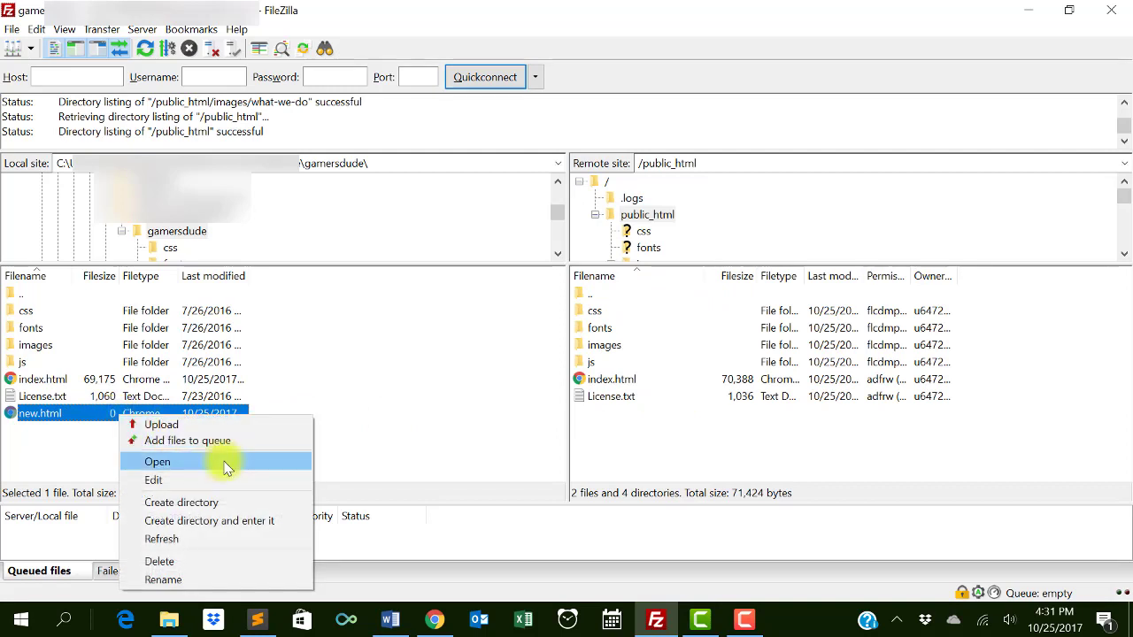
click(205, 563)
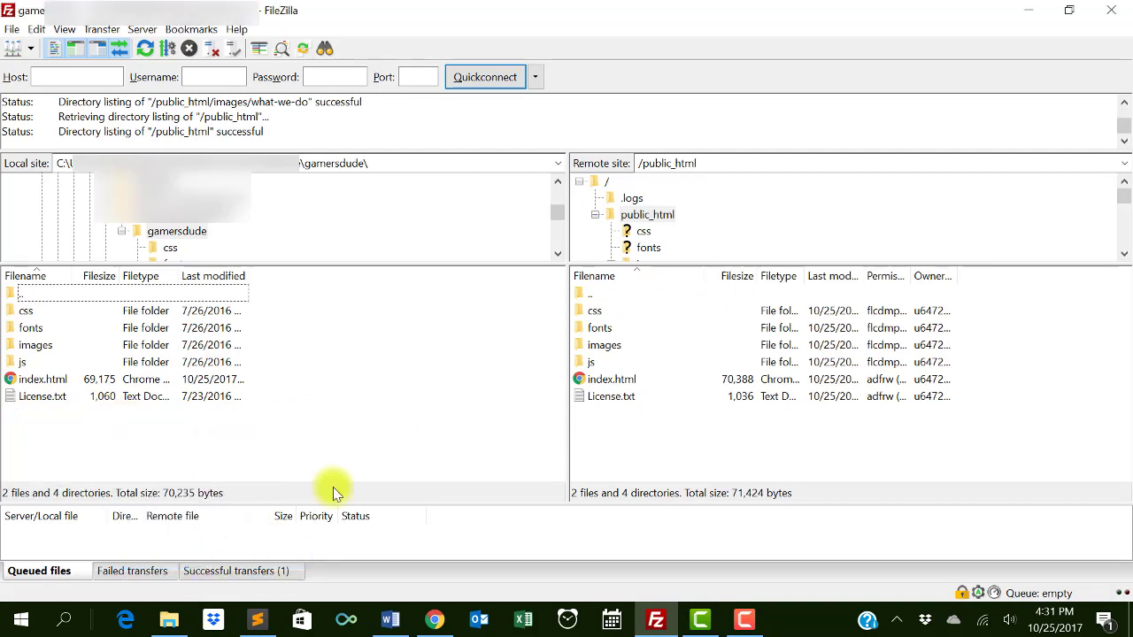
click(74, 383)
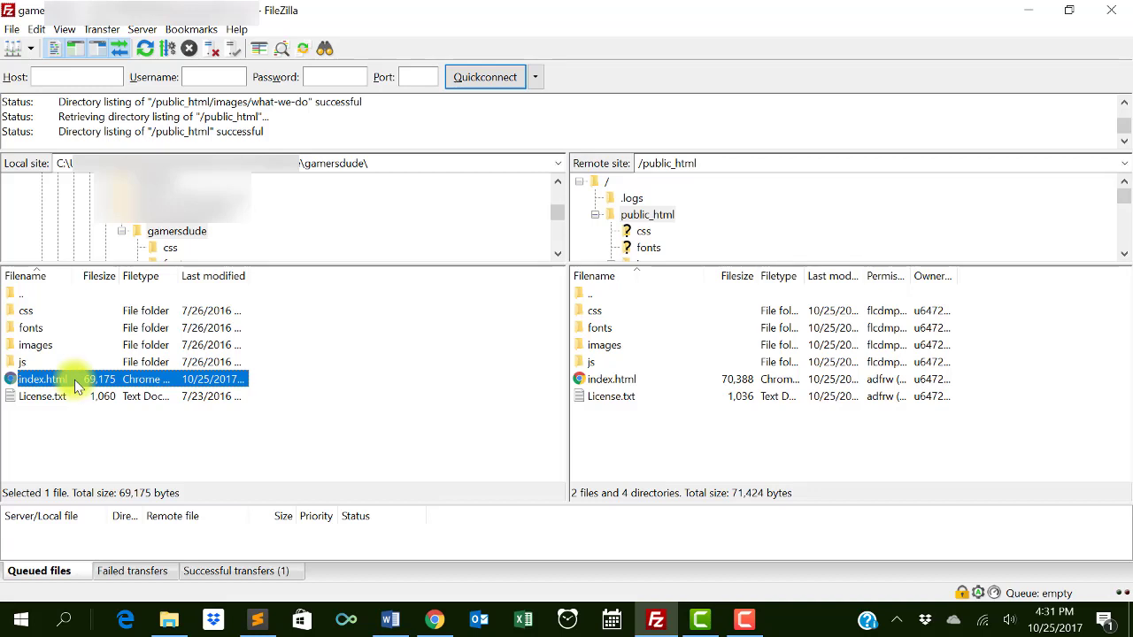
right_click(77, 384)
- Upload the 69,175-byte index.html, always overwriting the server's existing copy
click(108, 390)
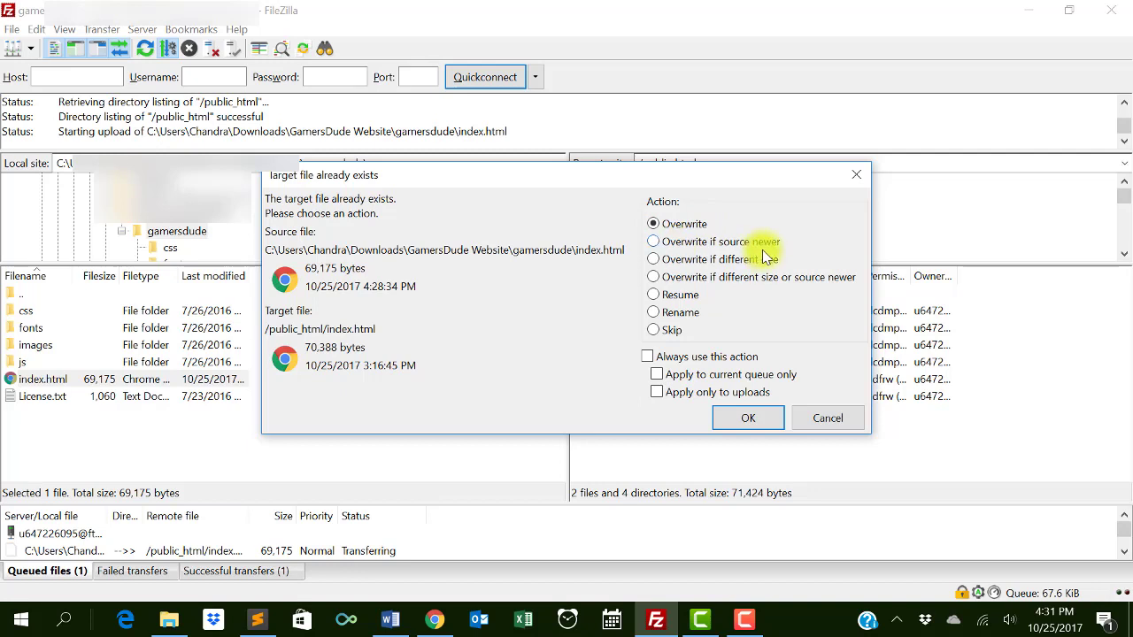
click(728, 356)
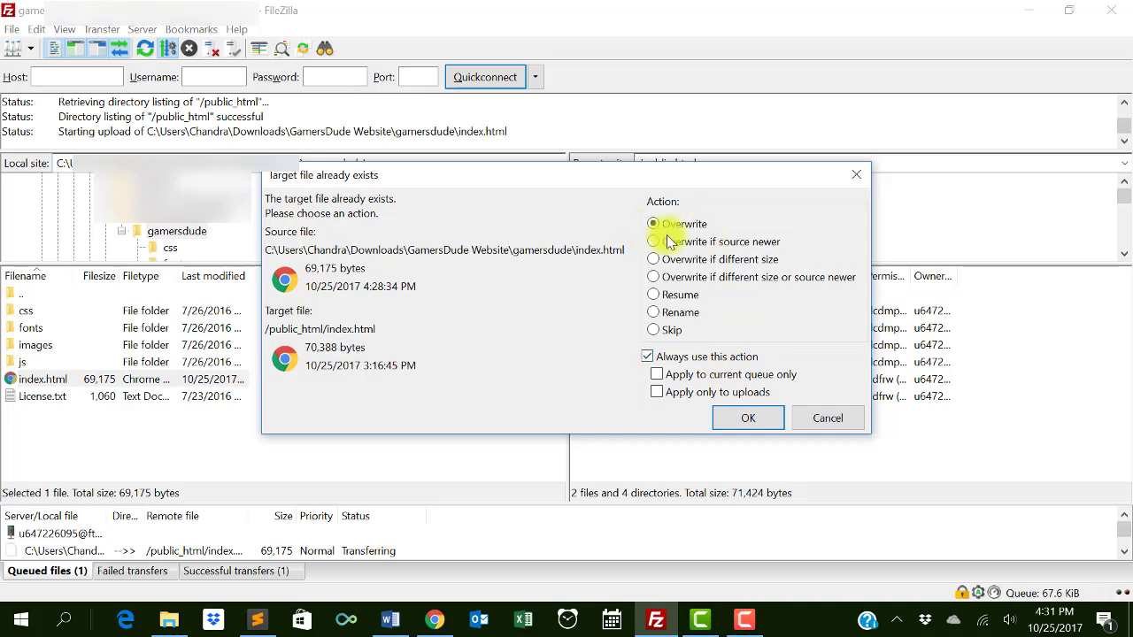
click(748, 418)
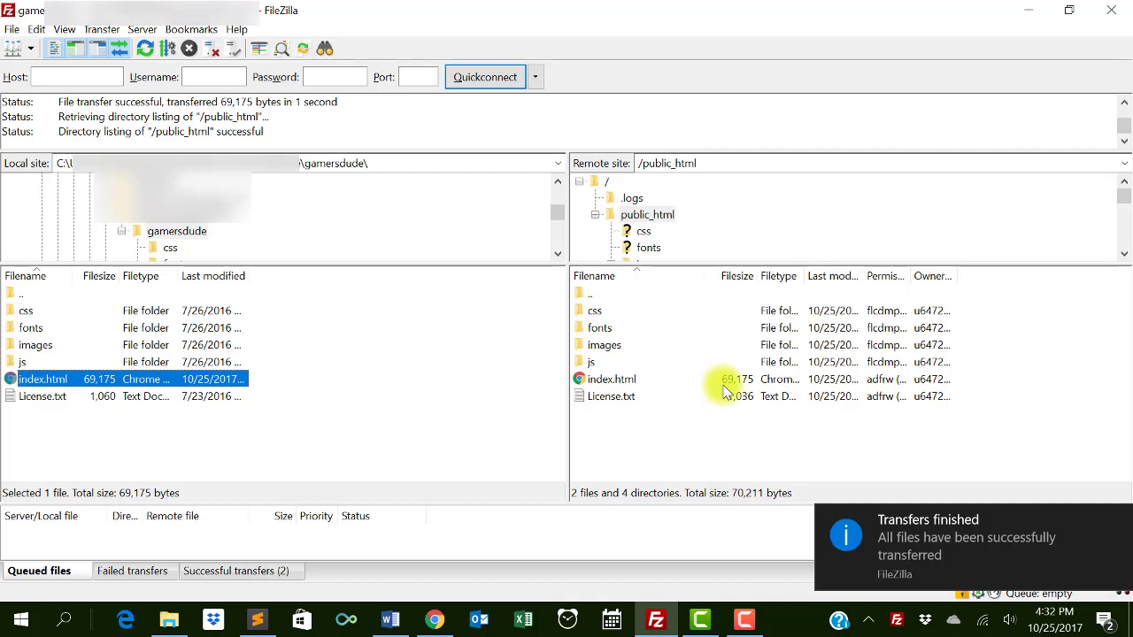
- Check the successful transfers list, then return to gamersdude.com in Chrome
click(226, 572)
scroll(251, 541, down, 1)
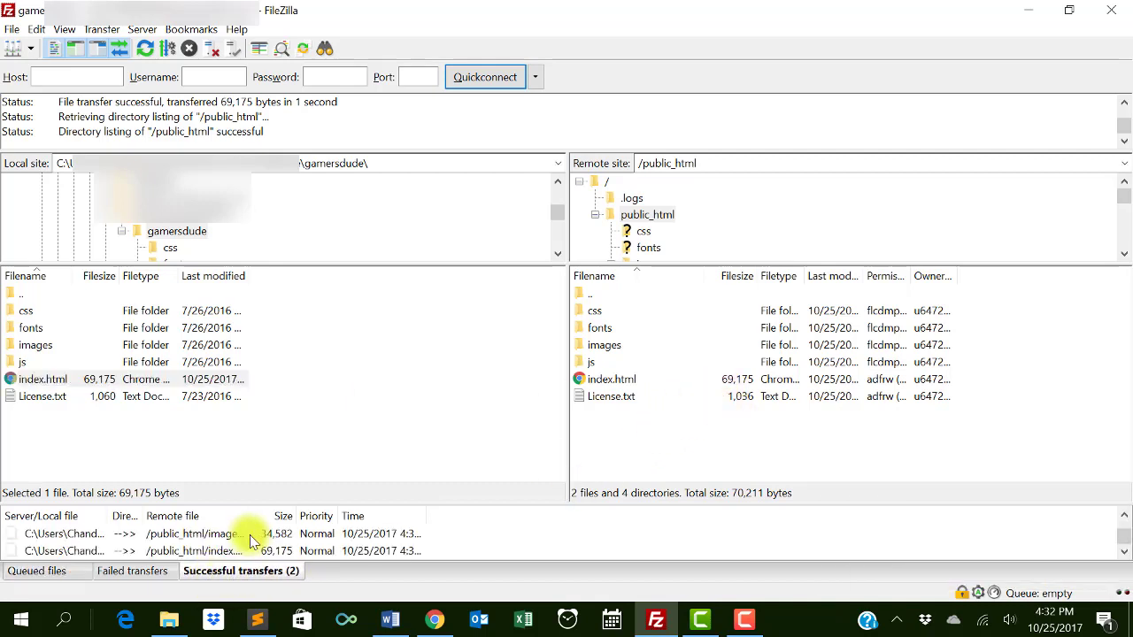
scroll(310, 545, up, 1)
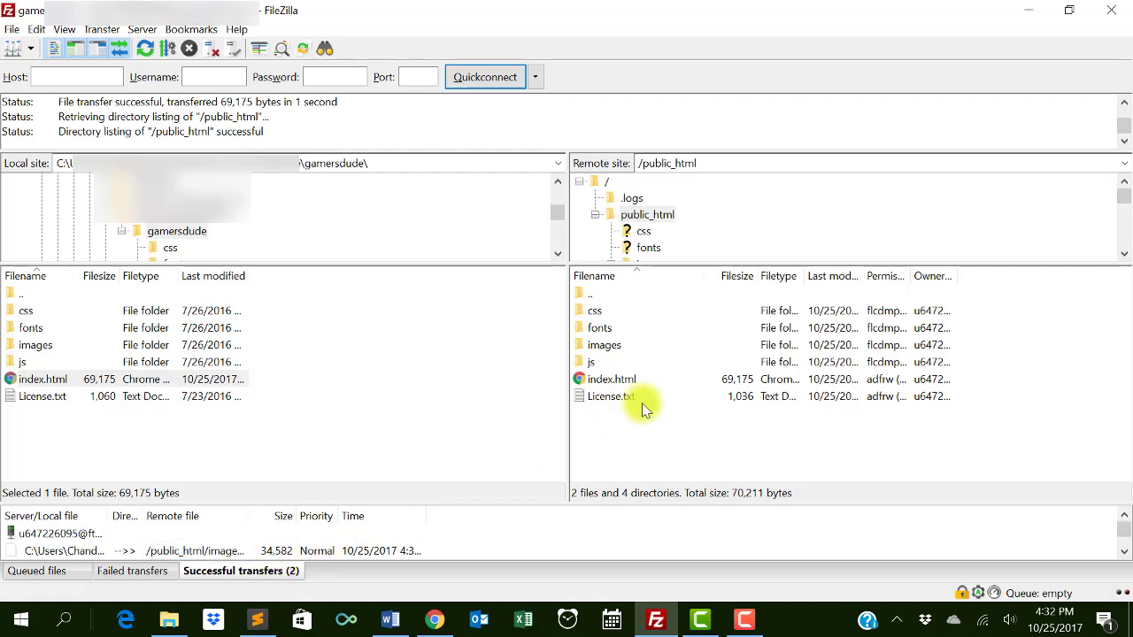
click(434, 620)
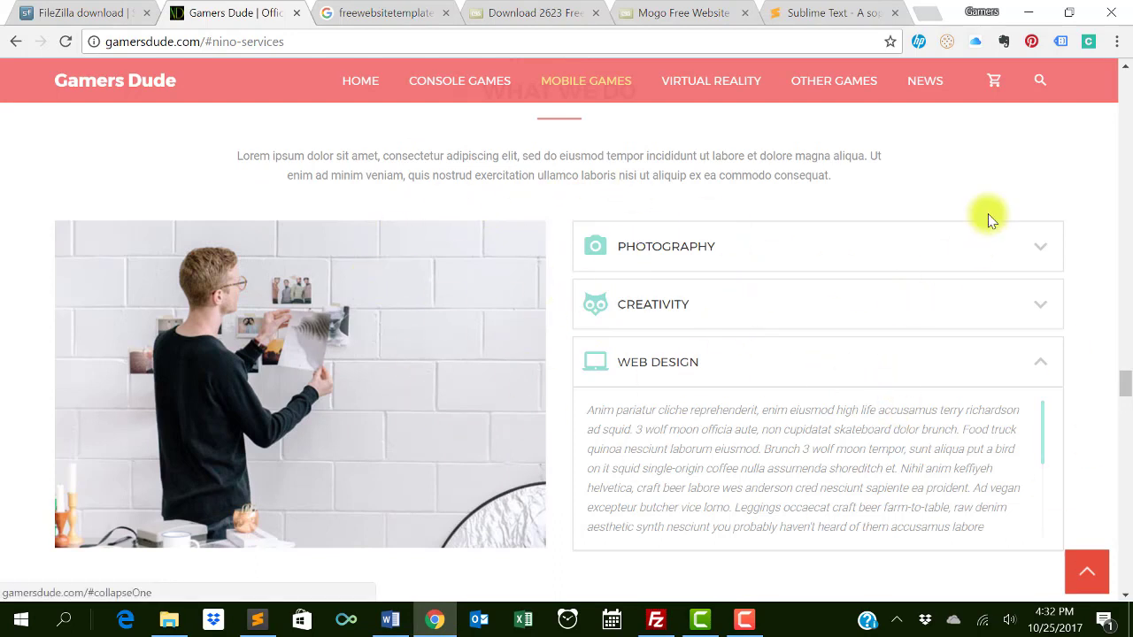
- Reload gamersdude.com and highlight the Great News About Mobile Game heading text
right_click(942, 181)
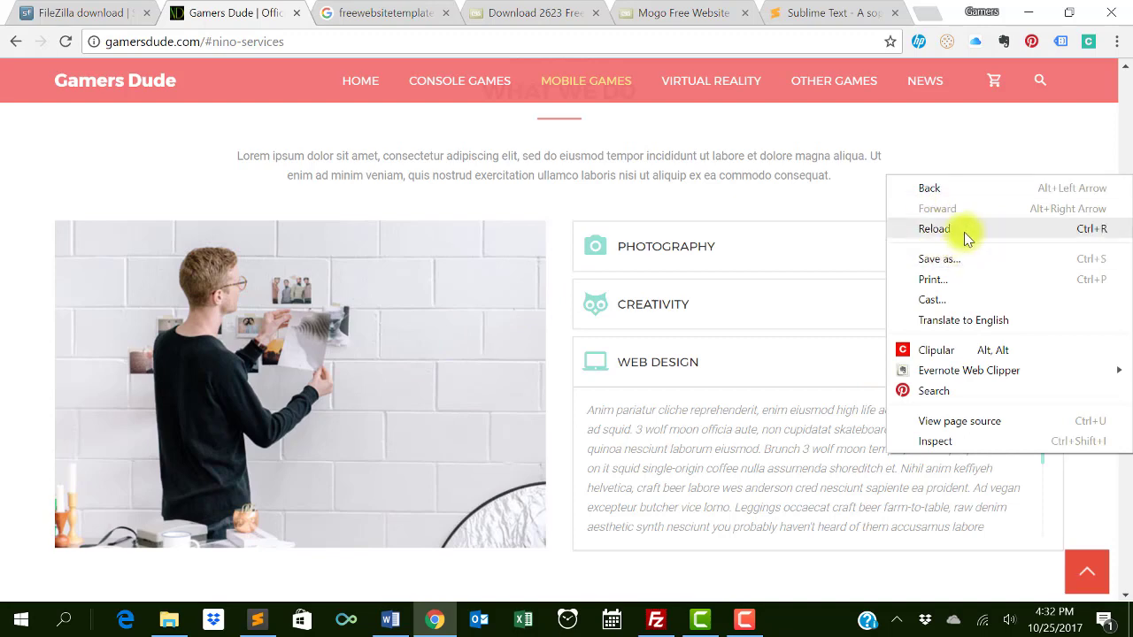
click(964, 232)
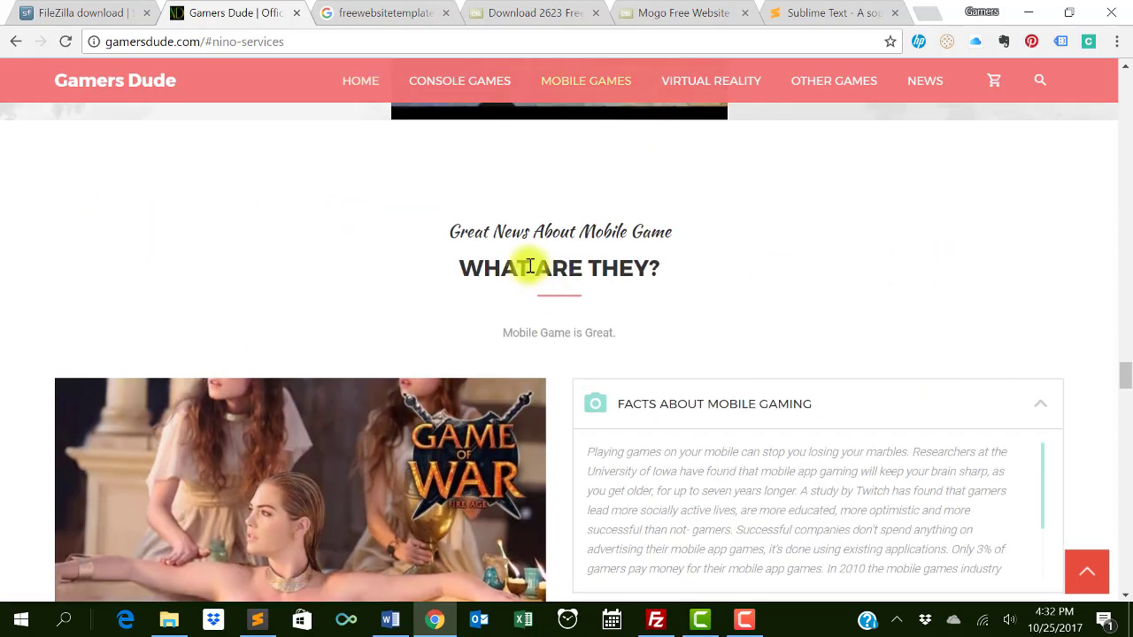
drag(458, 229, 653, 236)
drag(516, 270, 632, 283)
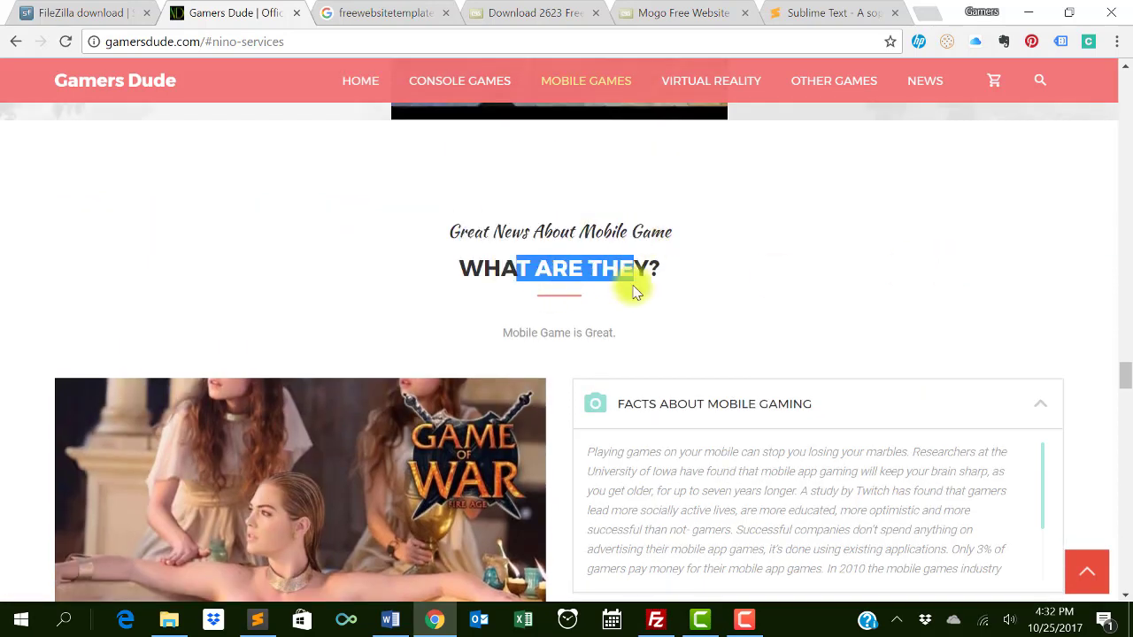
drag(501, 335, 615, 344)
- Expand the History About Mobile Gaming and Revenue on Mobile Gaming Industry accordion panels
scroll(728, 345, down, 1)
scroll(728, 345, down, 1)
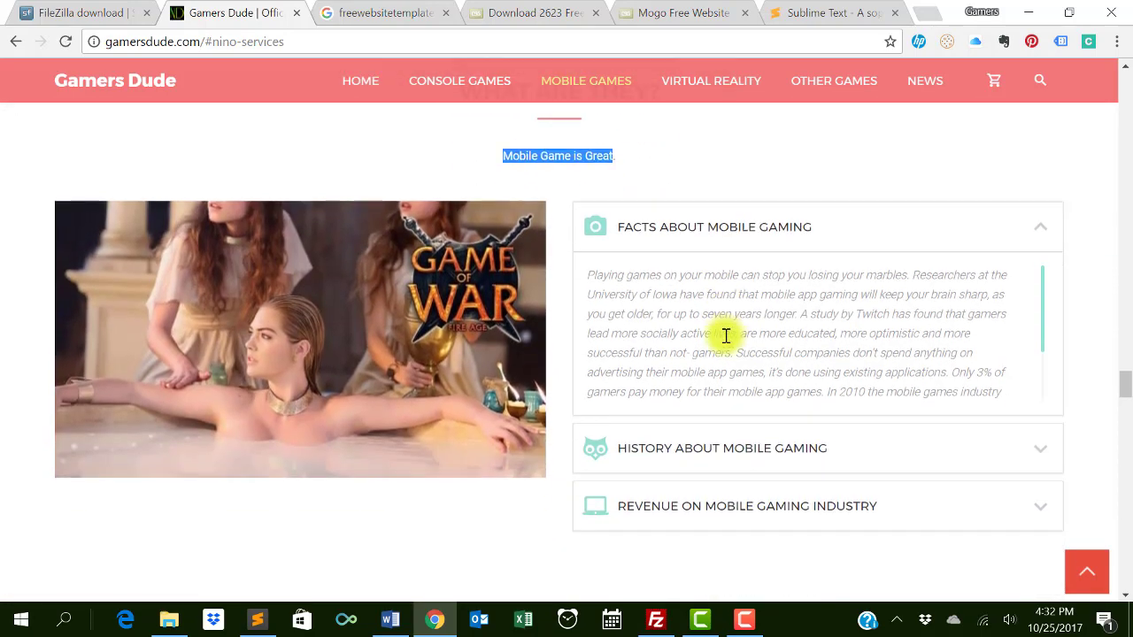
click(718, 447)
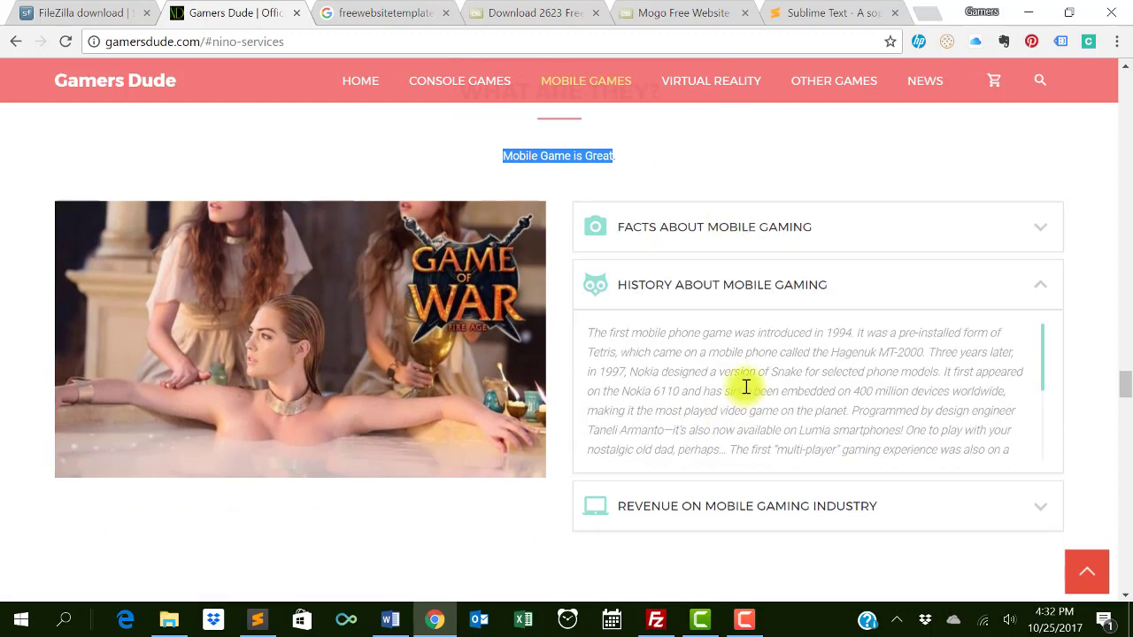
scroll(746, 387, down, 3)
click(737, 516)
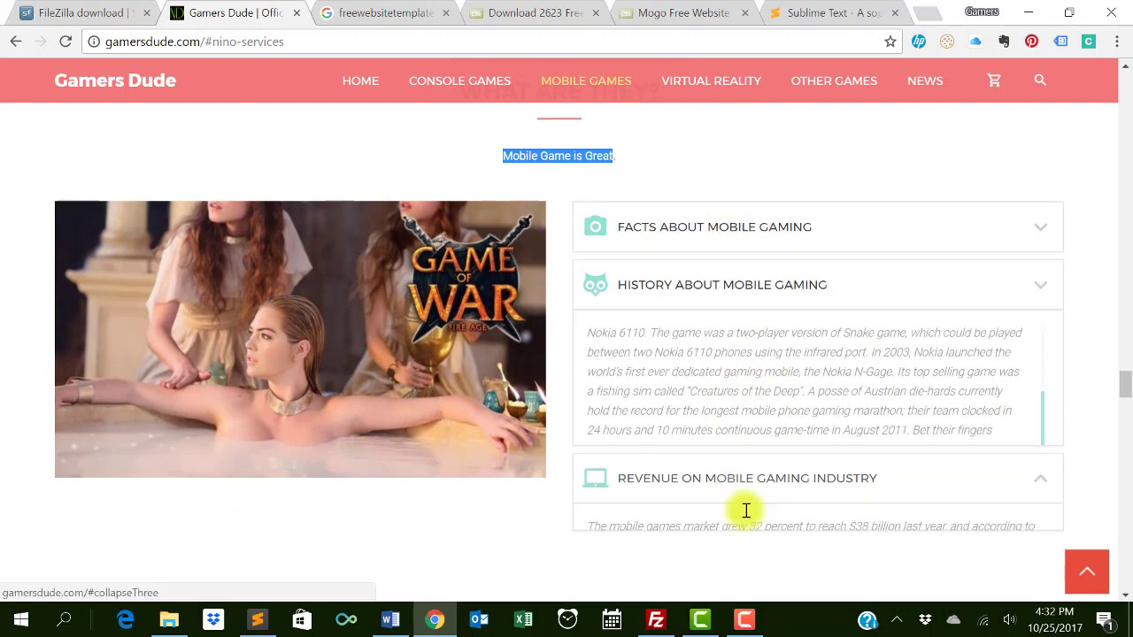
scroll(759, 430, down, 2)
scroll(767, 430, up, 2)
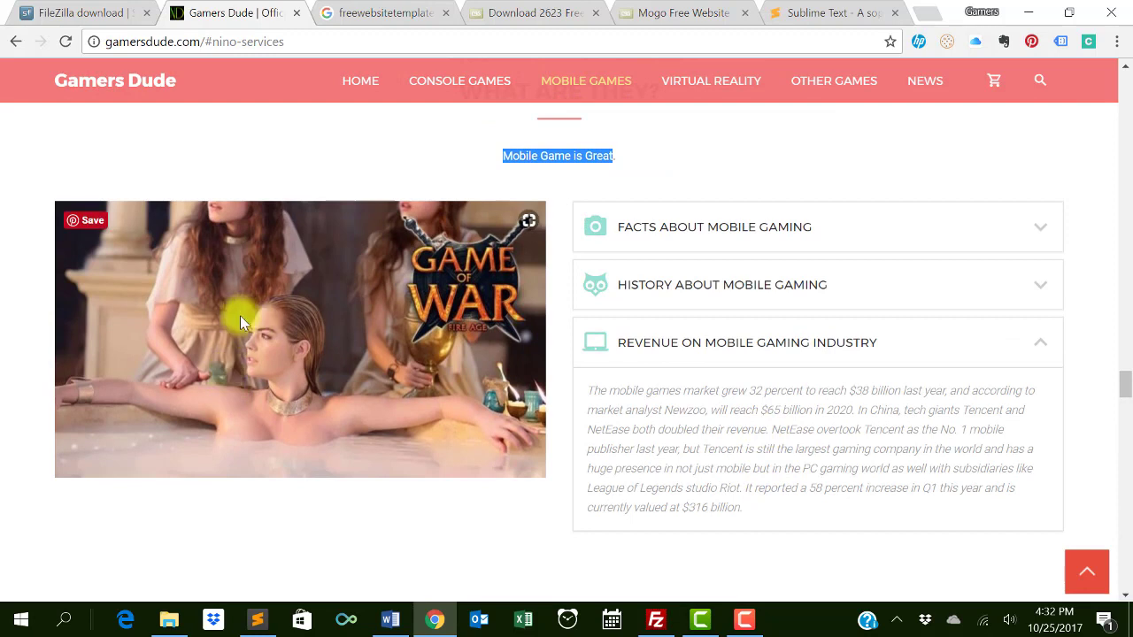
click(681, 166)
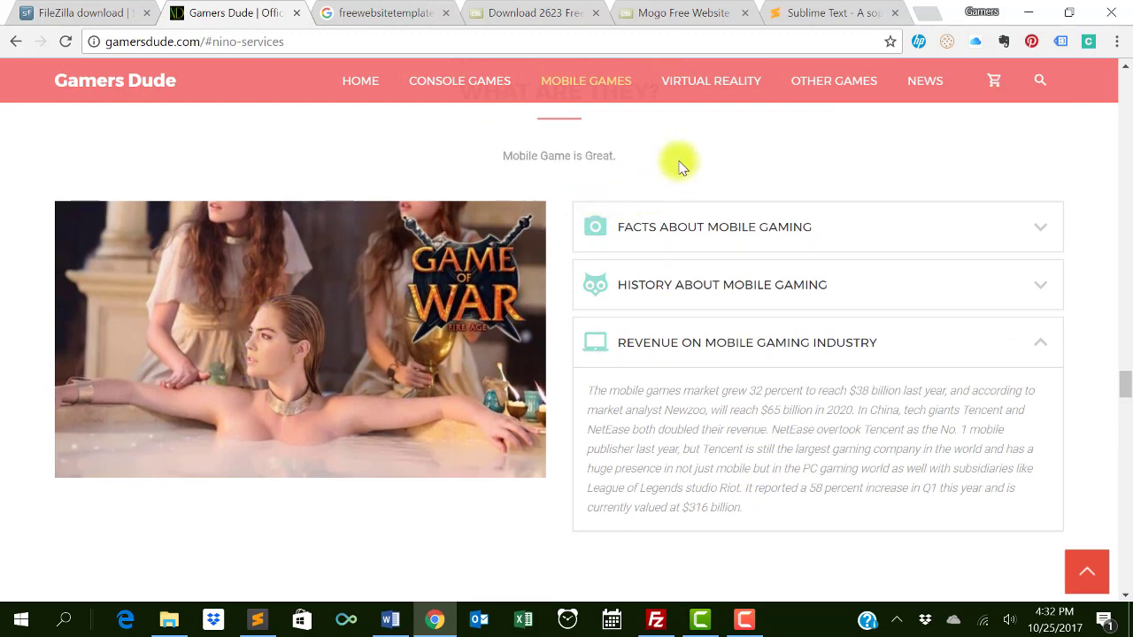